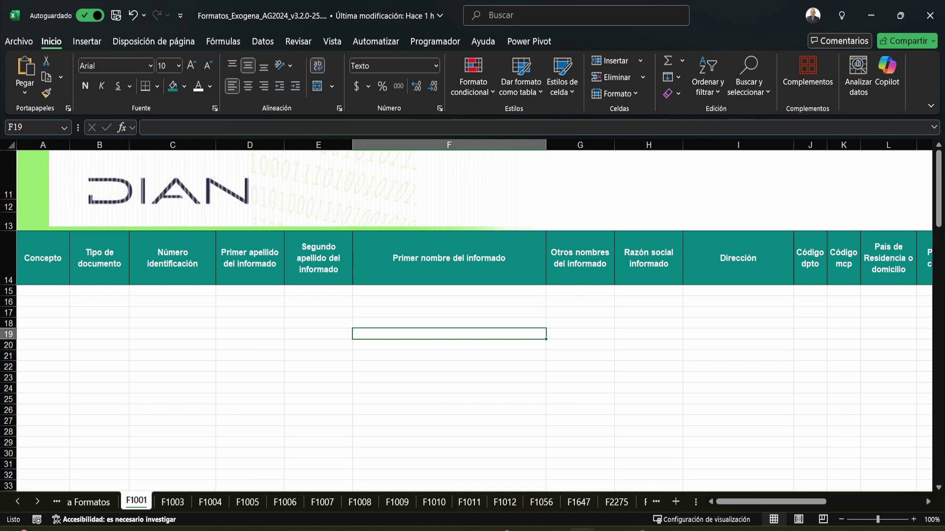
# - Switch to the browser, open DIAN's Nomenclatura PDF from the search results, and look through its address abbreviations
pyautogui.hotkey('alt', 'Tab')
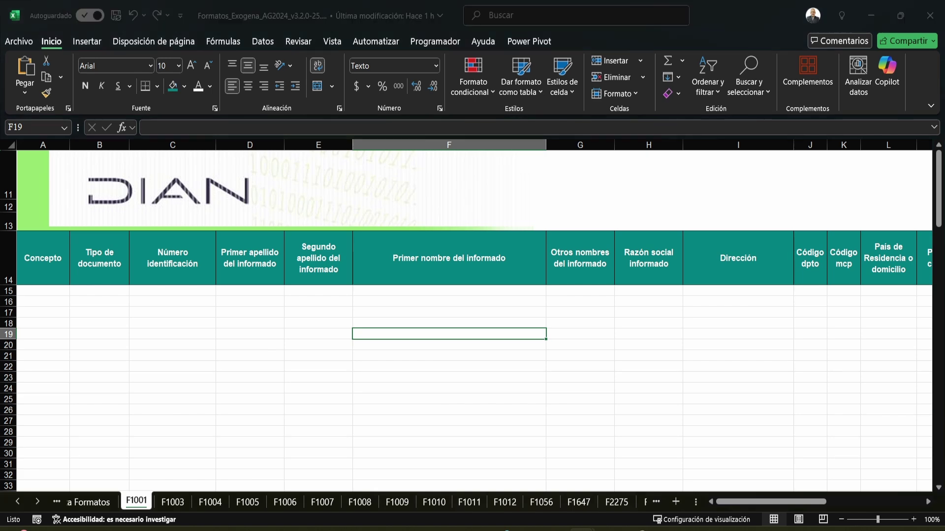
pyautogui.hotkey('alt', 'Tab')
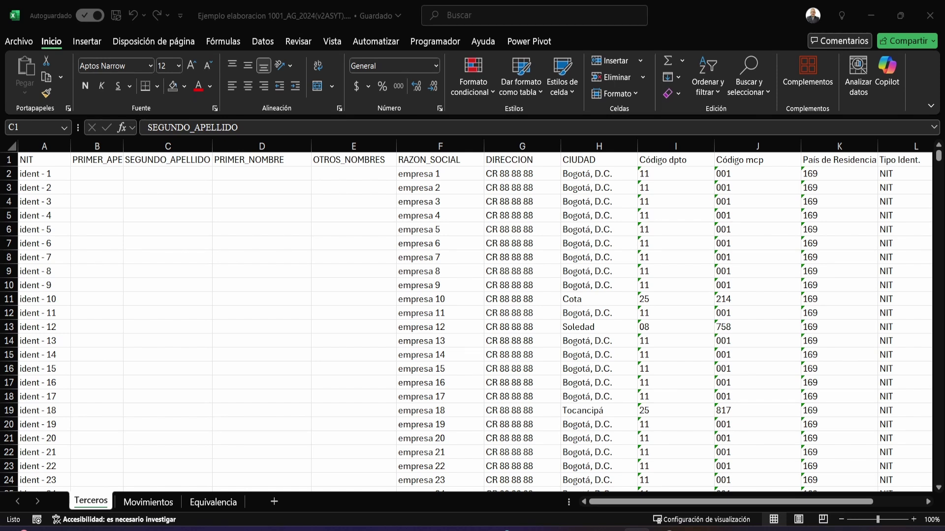
pyautogui.hotkey('alt', 'Tab')
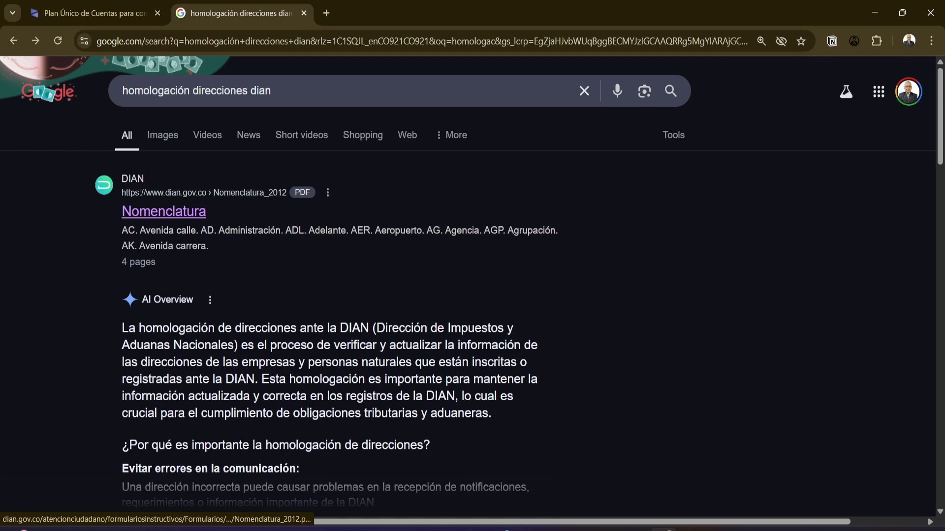
pyautogui.click(164, 211)
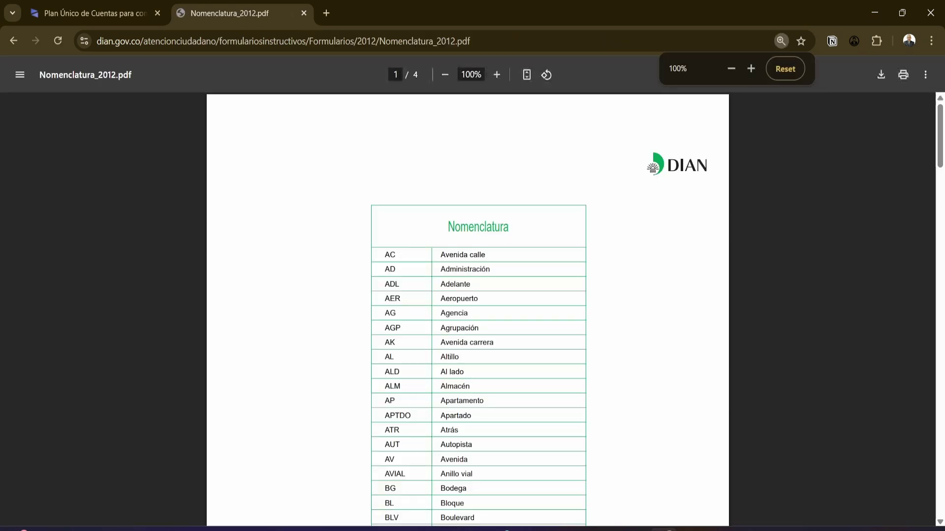
pyautogui.scroll(-6, 468, 310)
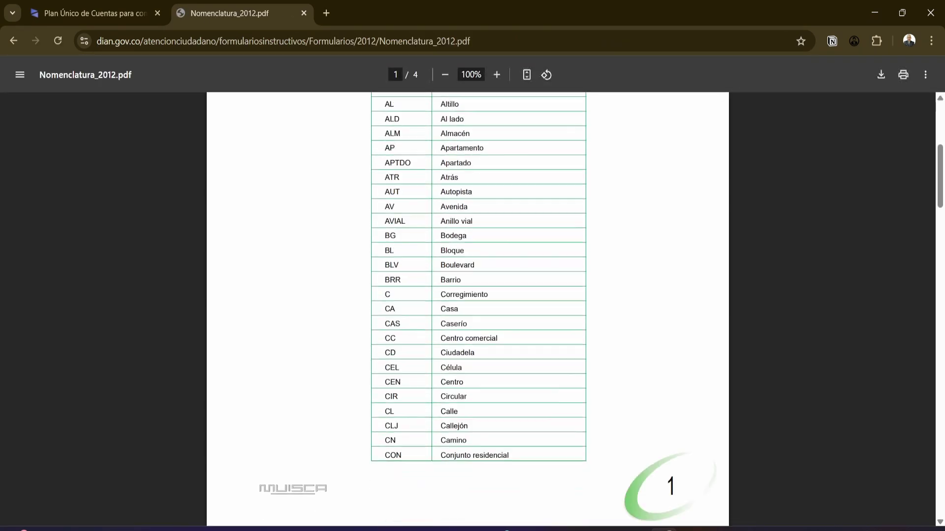
pyautogui.scroll(-9, 467, 310)
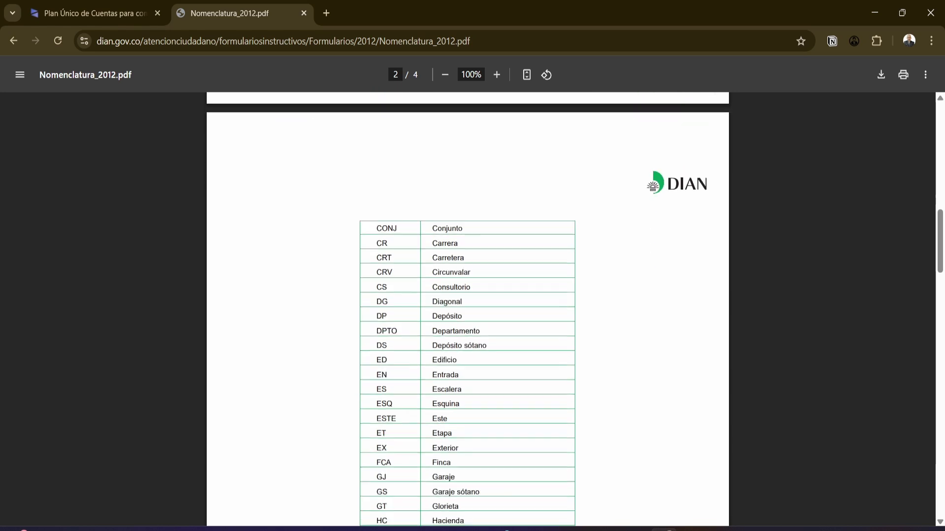
pyautogui.scroll(-12, 468, 310)
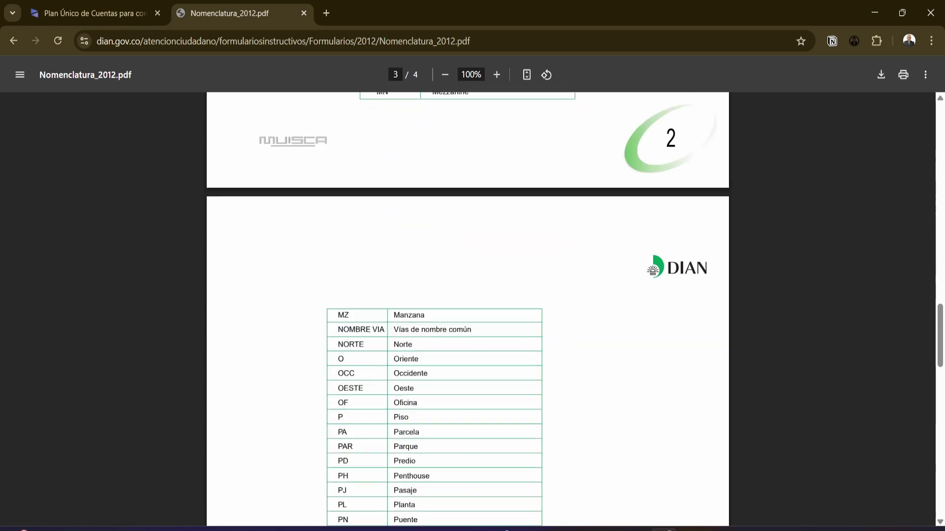
pyautogui.scroll(-11, 468, 310)
pyautogui.scroll(20, 467, 310)
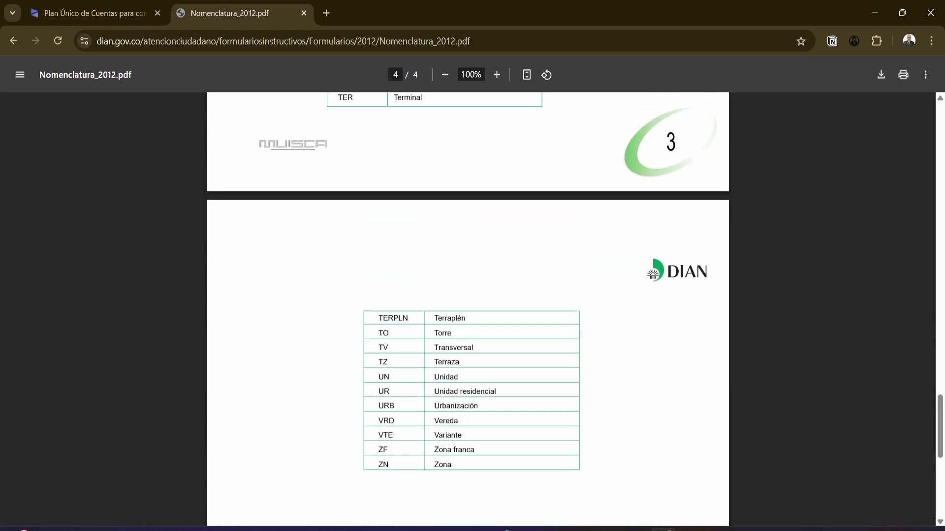
pyautogui.scroll(18, 468, 310)
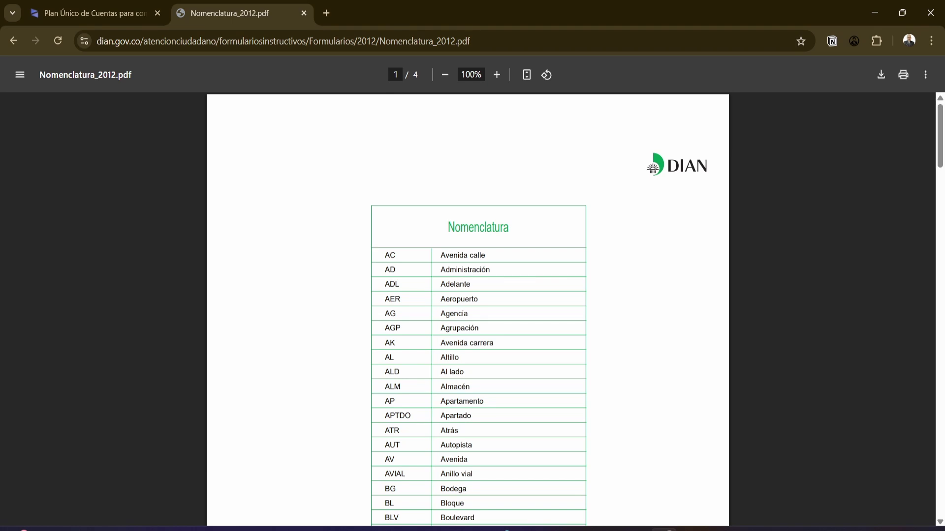
# - Return to the example workbook in Excel and examine the CIUDAD column and the columns after it on the Terceros sheet
pyautogui.hotkey('alt', 'Tab')
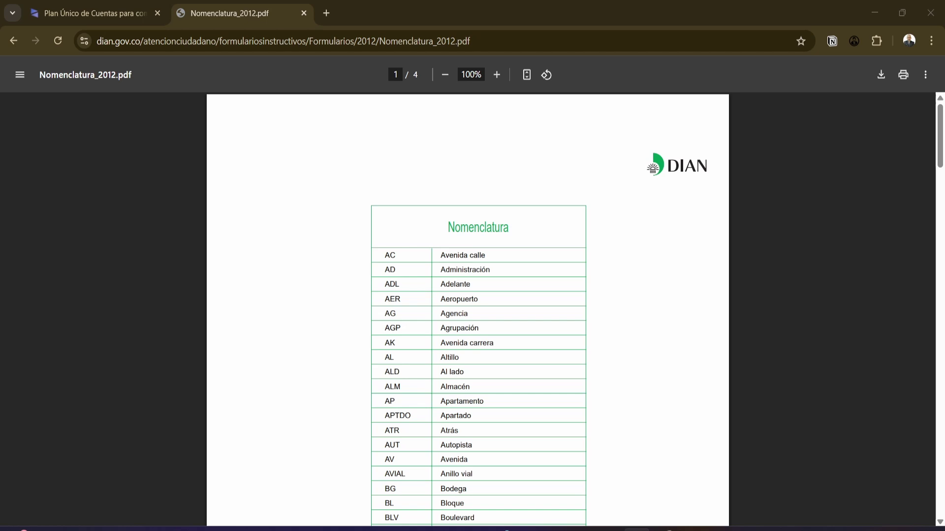
pyautogui.hotkey('alt', 'Tab')
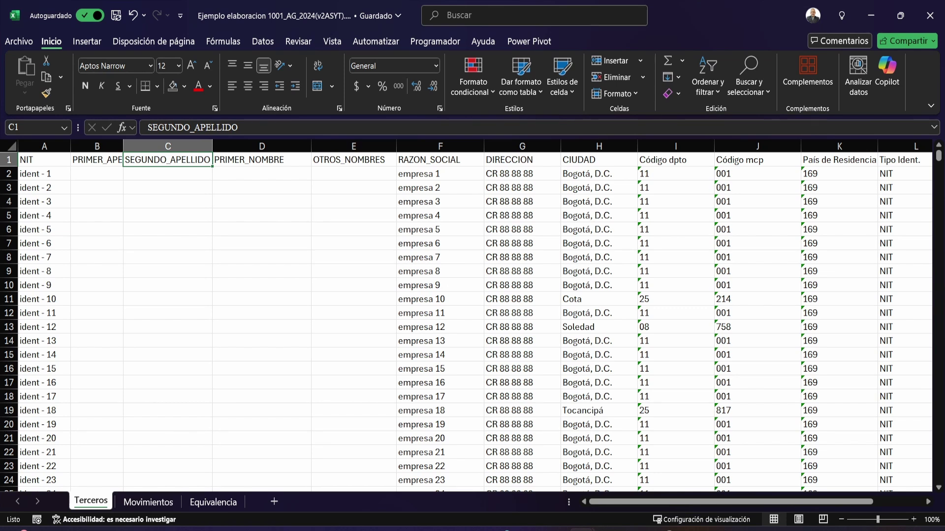
pyautogui.click(599, 187)
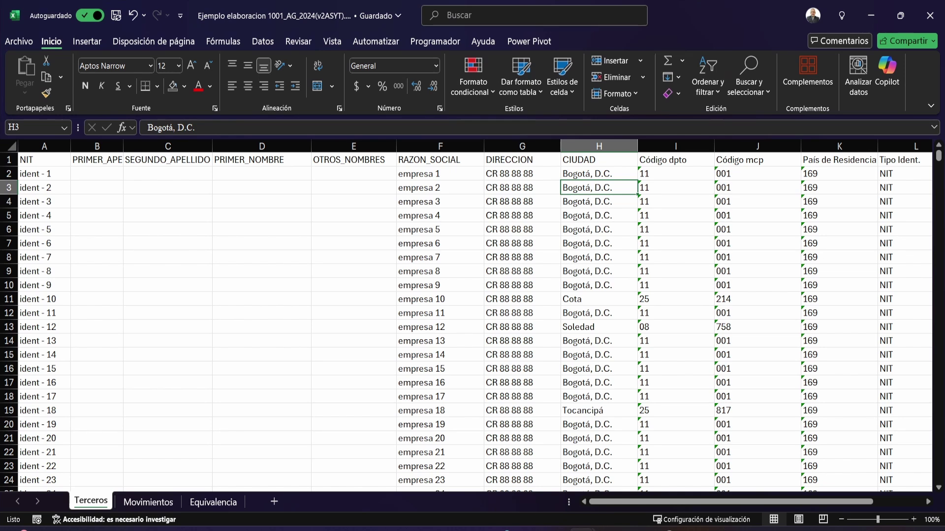
pyautogui.click(598, 146)
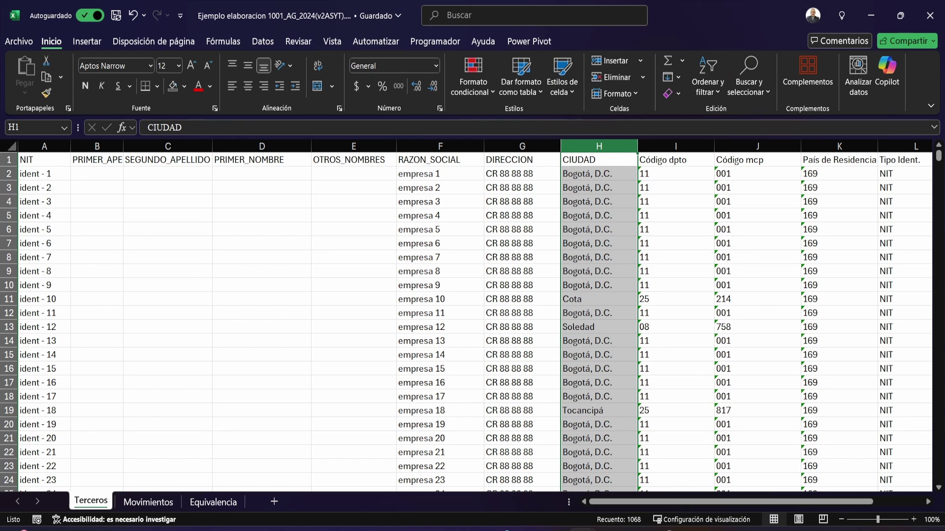
pyautogui.moveTo(682, 502); pyautogui.dragTo(718, 501)
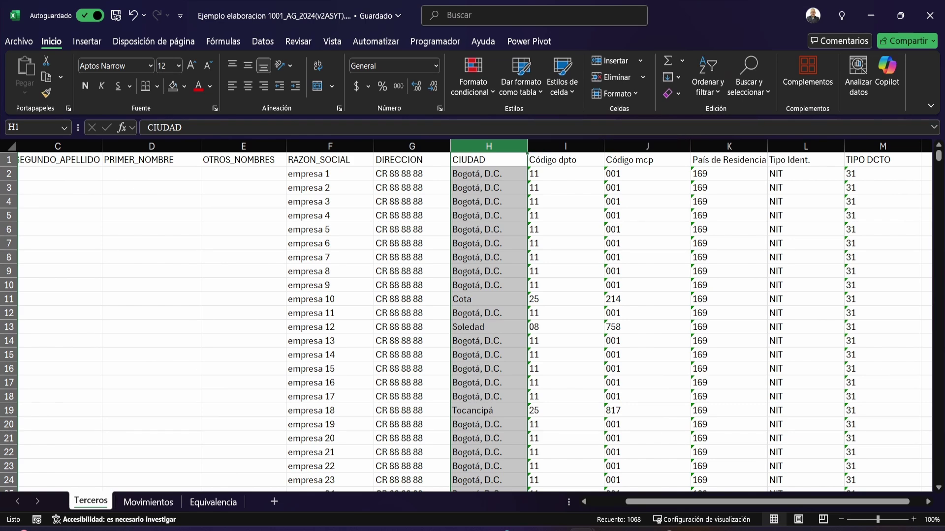
# - Check the department and municipality code columns in the DIVIPOLA workbook against the Código dpto column on the Terceros sheet
pyautogui.click(582, 530)
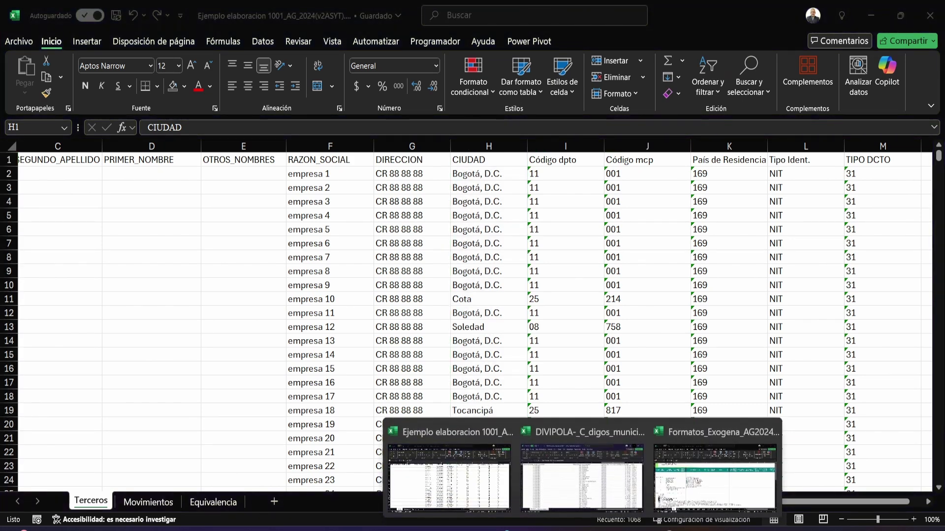
pyautogui.click(582, 477)
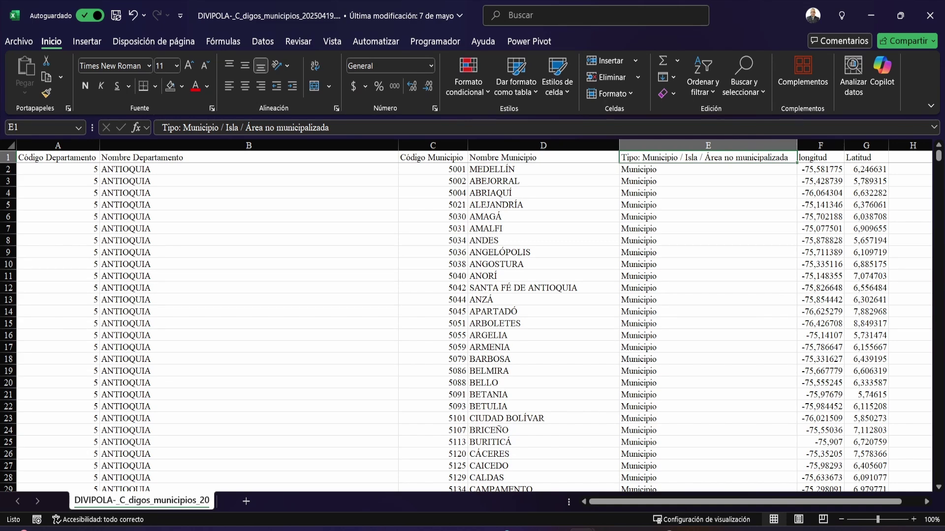
pyautogui.click(58, 146)
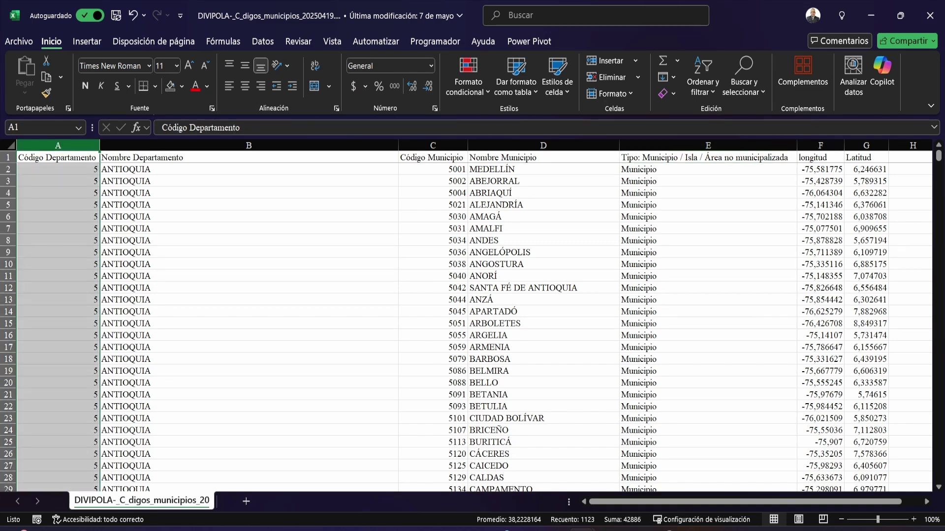
pyautogui.click(432, 146)
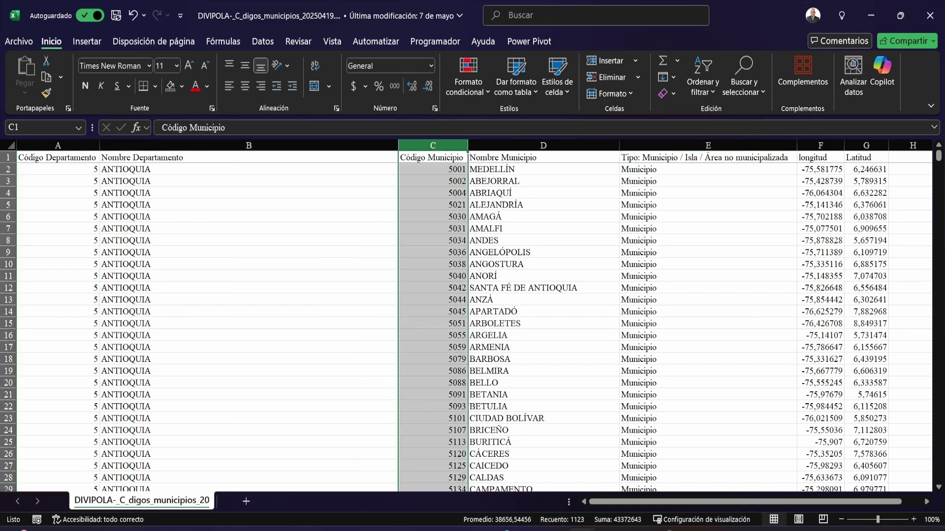
pyautogui.hotkey('alt', 'Tab')
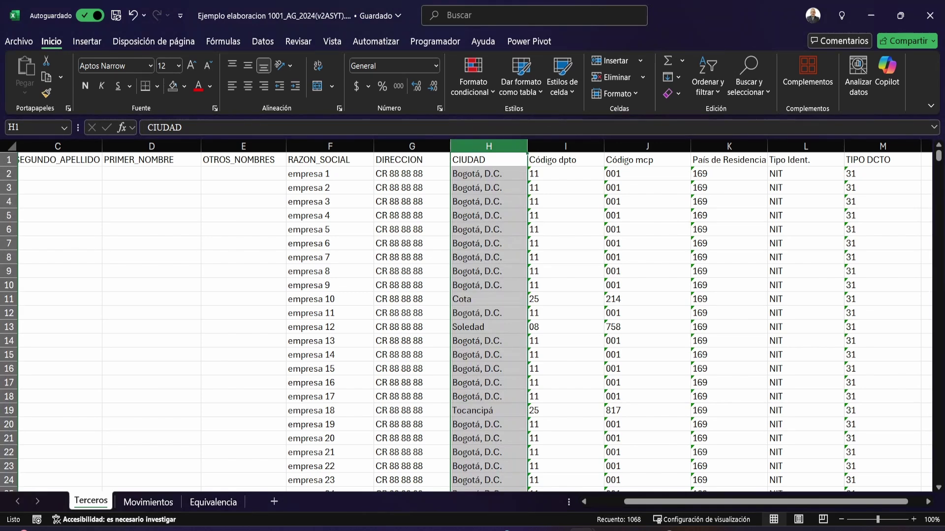
pyautogui.click(565, 146)
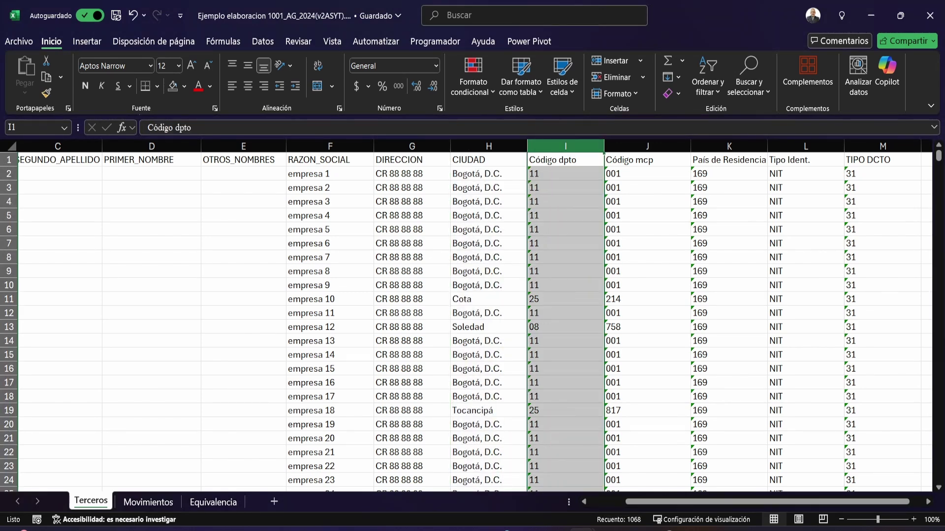
# - Open the Movimientos sheet and look over its account columns back to Clase
pyautogui.click(148, 502)
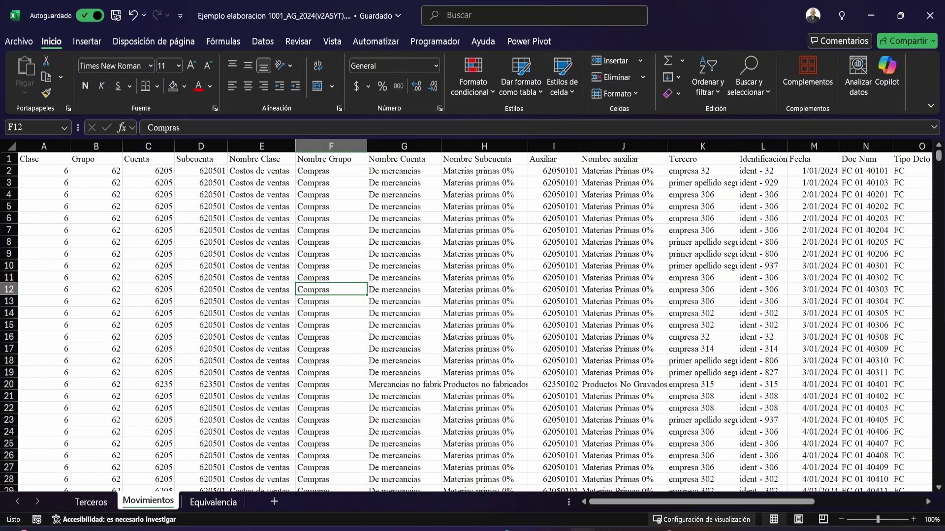
pyautogui.moveTo(657, 502)
pyautogui.mouseDown()
pyautogui.moveTo(685, 502)
pyautogui.moveTo(657, 502)
pyautogui.mouseUp()
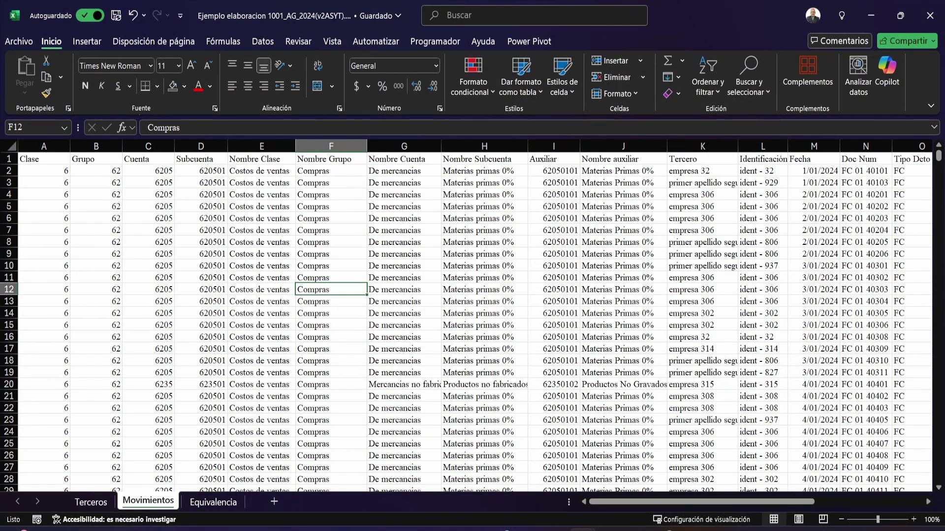
pyautogui.press('Left')
pyautogui.press('Left')
pyautogui.press('Left')
pyautogui.press('Left')
pyautogui.press('Left')
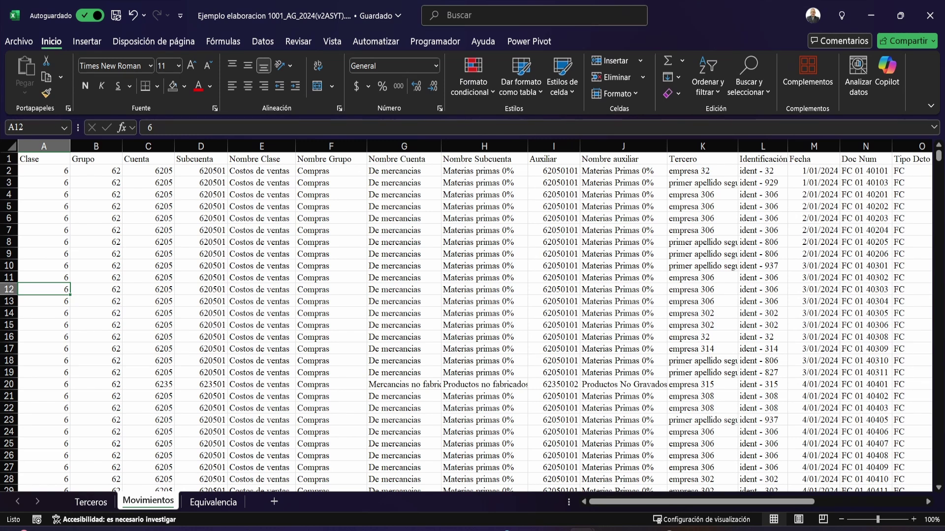
# - Consult the Plan Único de Cuentas page in the browser for the account code levels, and return to the Movimientos sheet
pyautogui.hotkey('alt', 'Tab')
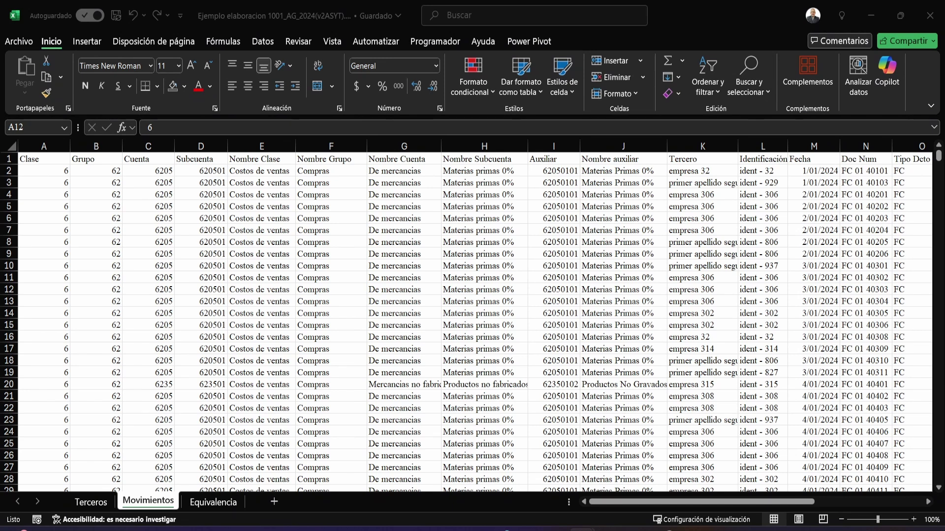
pyautogui.hotkey('alt', 'Tab')
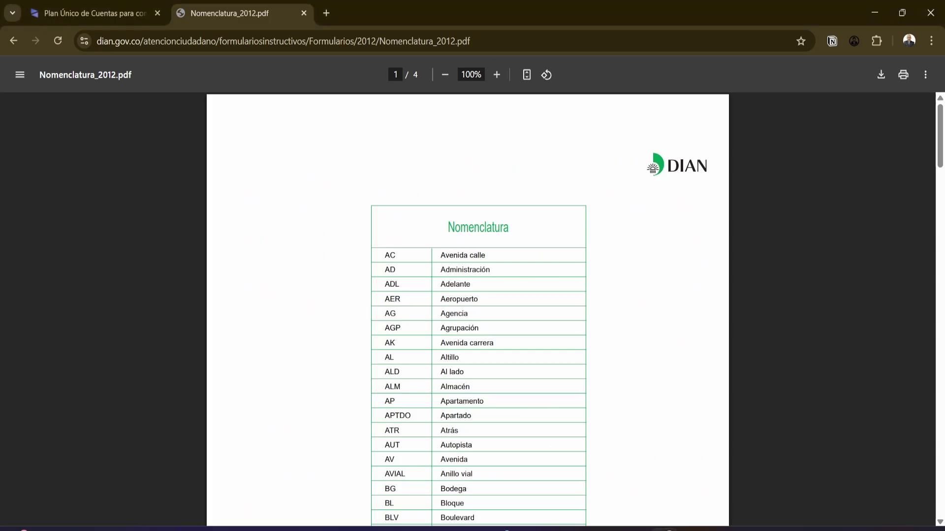
pyautogui.click(95, 13)
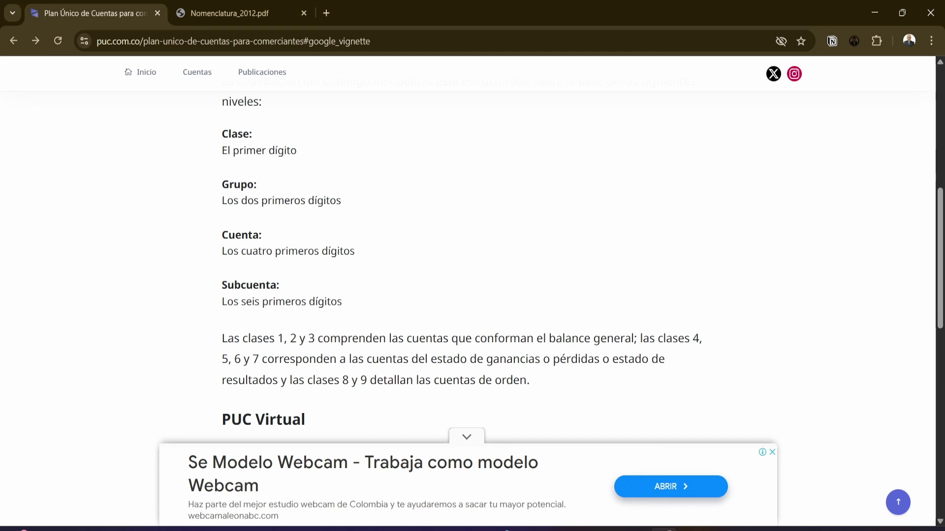
pyautogui.hotkey('alt', 'Tab')
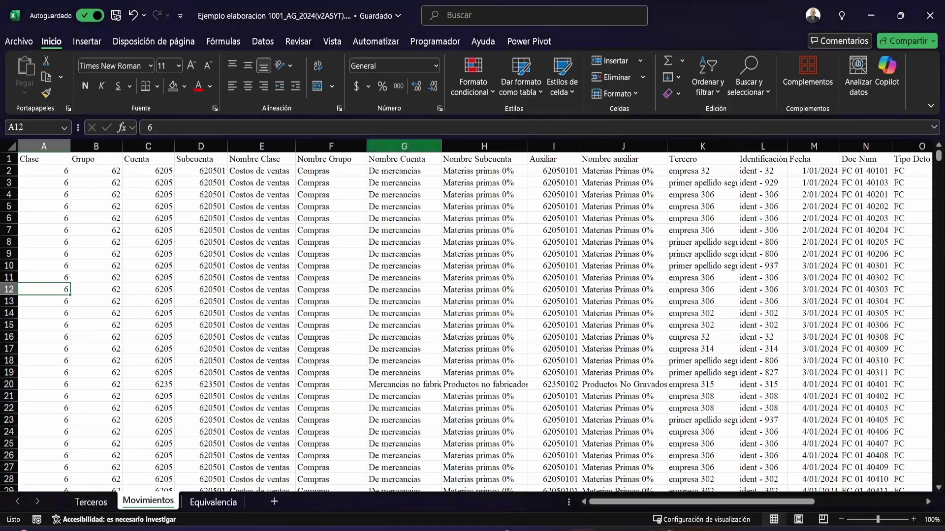
# - Examine the account codes and names along row 2 of the Movimientos sheet, from Clase to Auxiliar
pyautogui.click(261, 182)
pyautogui.click(44, 171)
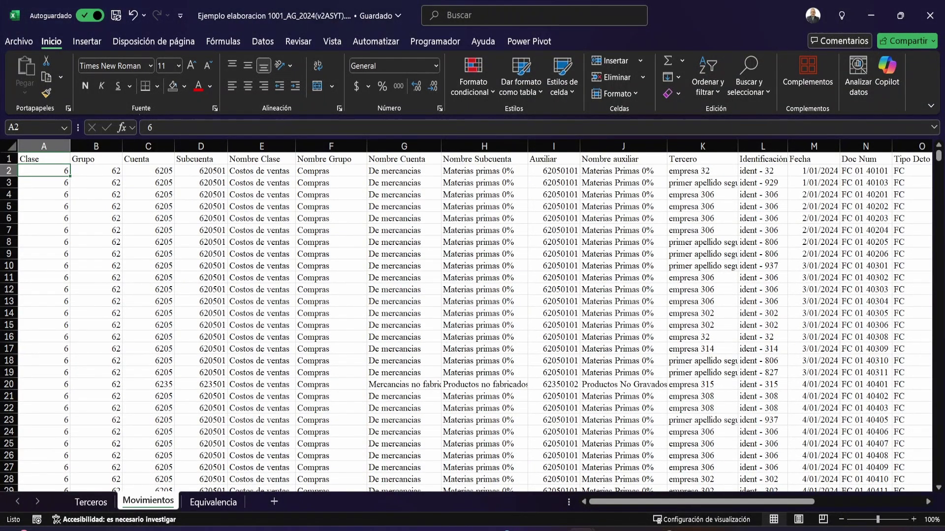
pyautogui.press('Right')
pyautogui.press('Right')
pyautogui.press('Right')
pyautogui.press('Right')
pyautogui.press('Right')
pyautogui.press('Right')
pyautogui.press('Right')
pyautogui.press('Right')
pyautogui.press('Right')
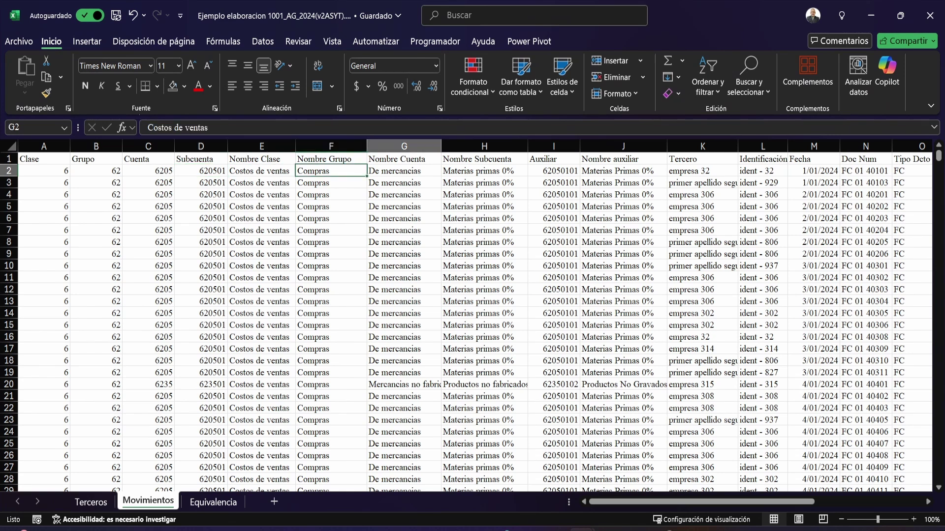
pyautogui.press('Left')
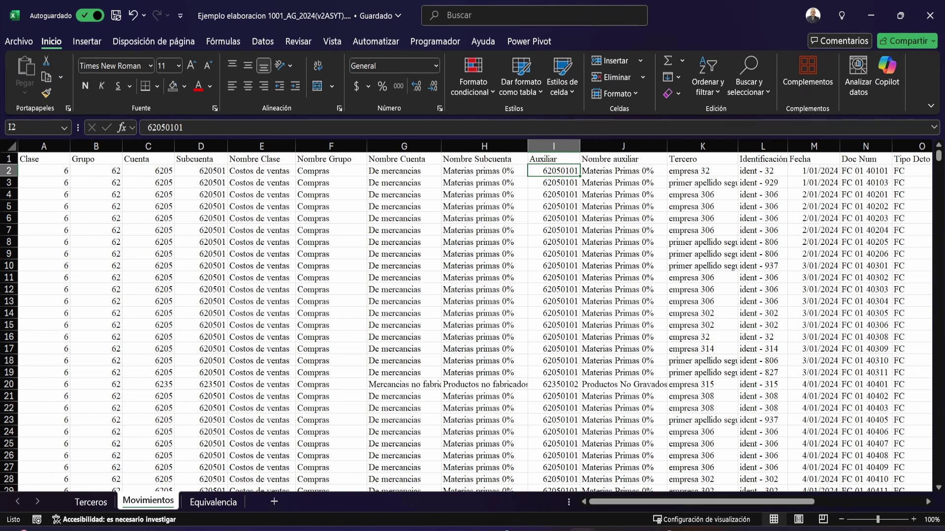
pyautogui.press('Up')
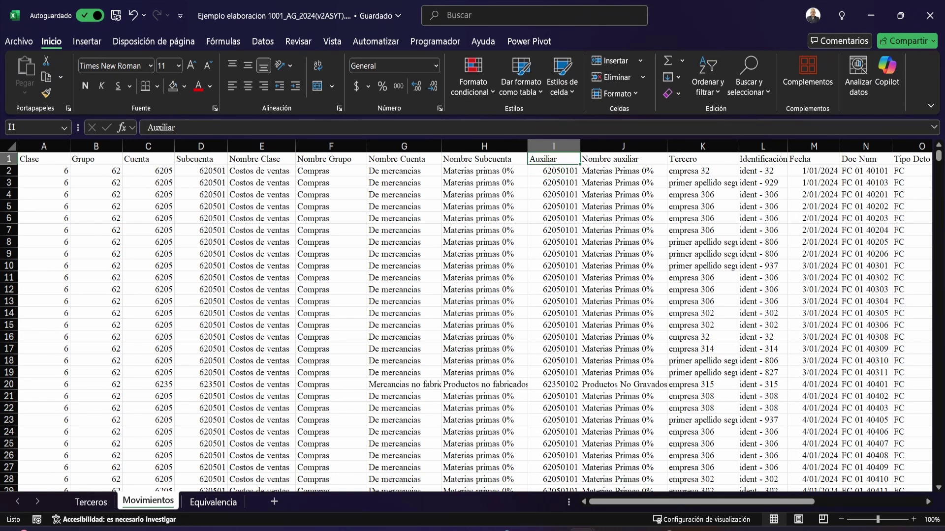
# - Enter =IZQUIERDA(I2;1) in cell A2 under Clase to extract the class digit from the Auxiliar code
pyautogui.press('Down')
pyautogui.press('Left')
pyautogui.press('Left')
pyautogui.press('Left')
pyautogui.press('Left')
pyautogui.press('Left')
pyautogui.press('Left')
pyautogui.press('Left')
pyautogui.press('Left')
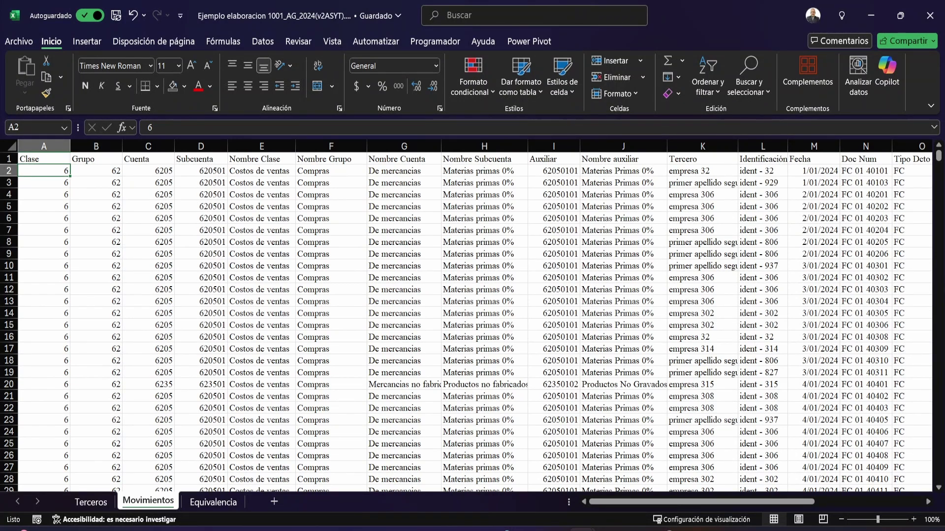
pyautogui.write('=izq')
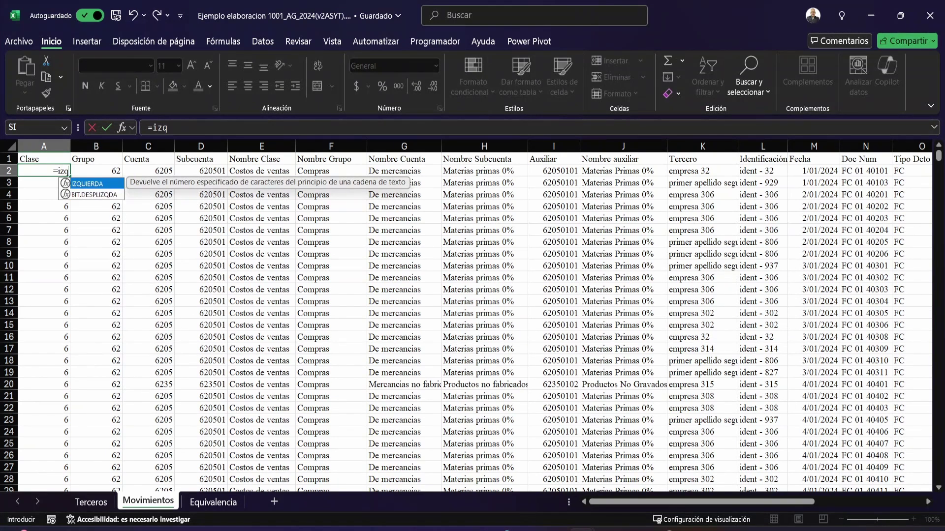
pyautogui.press('Tab')
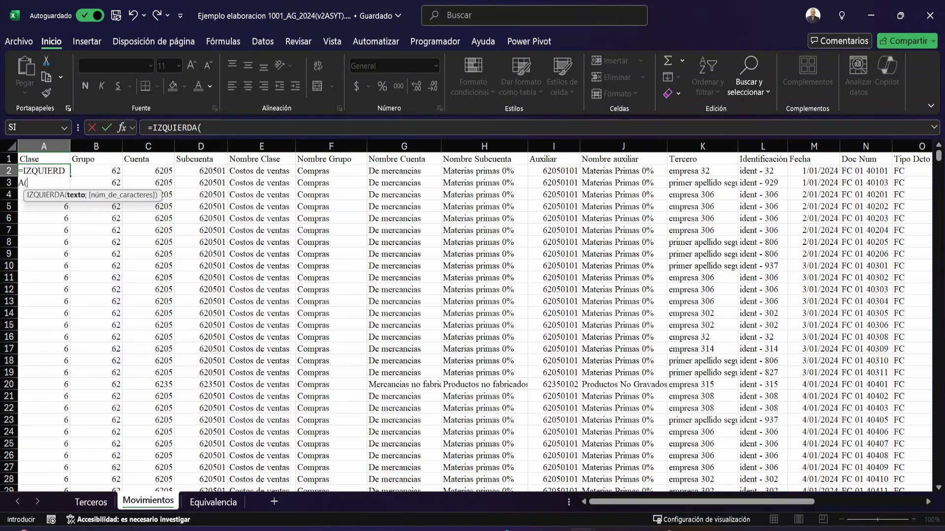
pyautogui.click(553, 170)
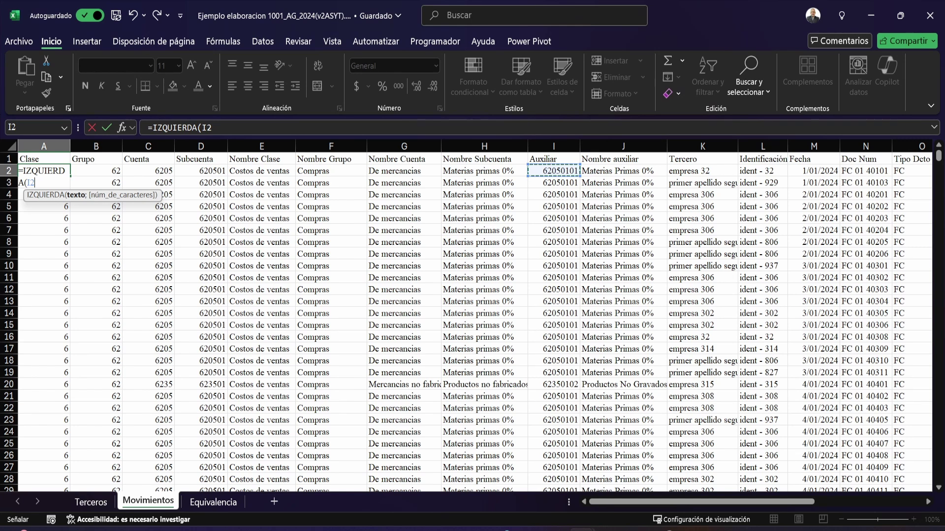
pyautogui.write(';')
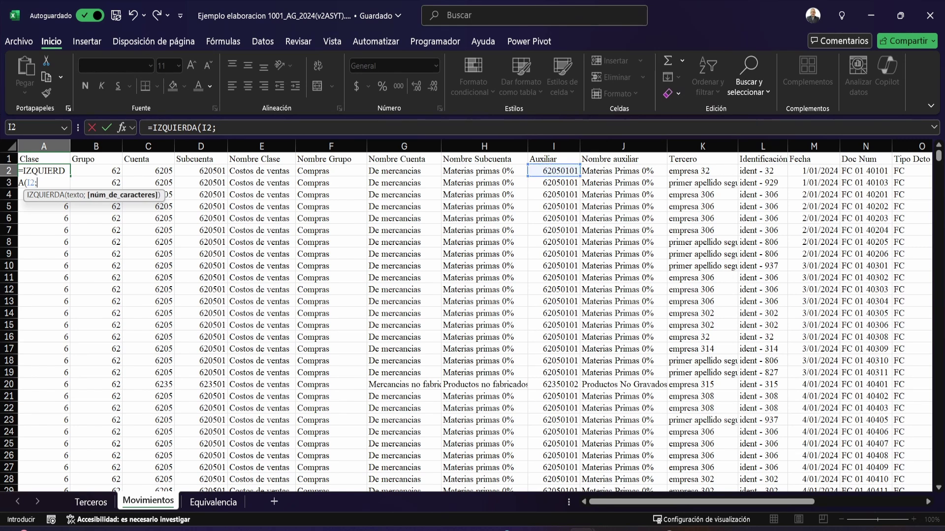
pyautogui.write('1)')
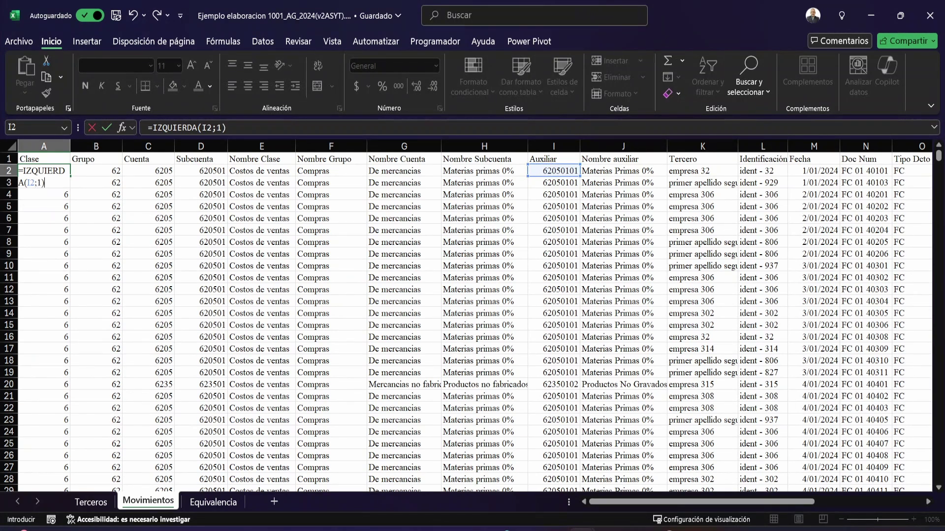
pyautogui.press('Return')
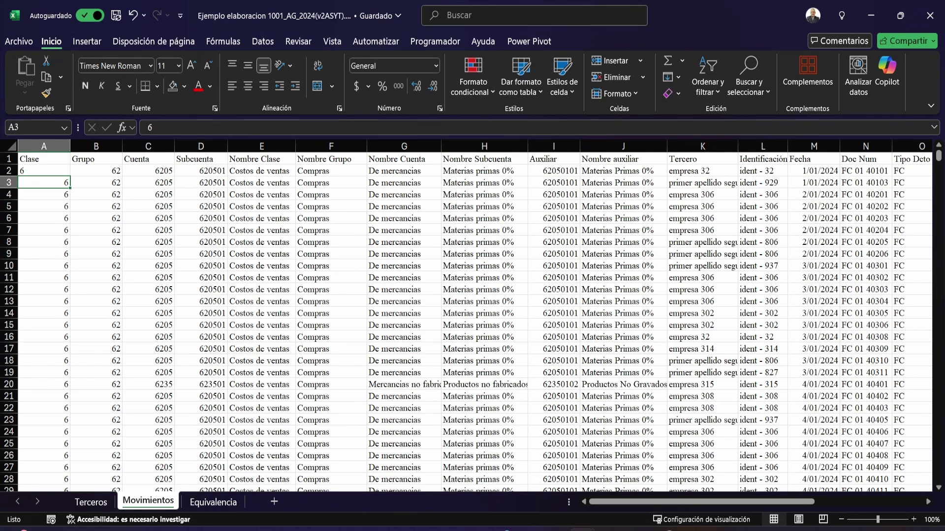
pyautogui.press('Up')
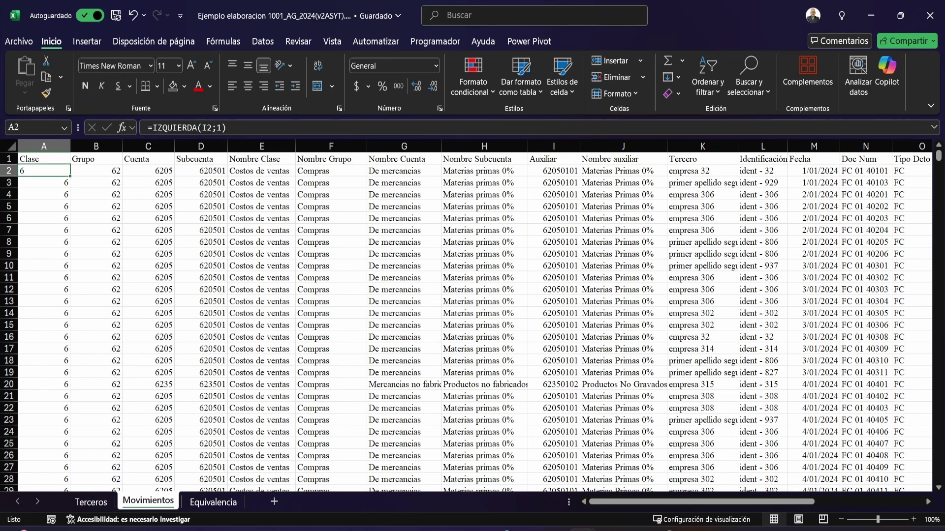
# - Enter =IZQUIERDA(I2;2) in cell B2 under Grupo, and undo the test formulas in both B2 and A2
pyautogui.press('Right')
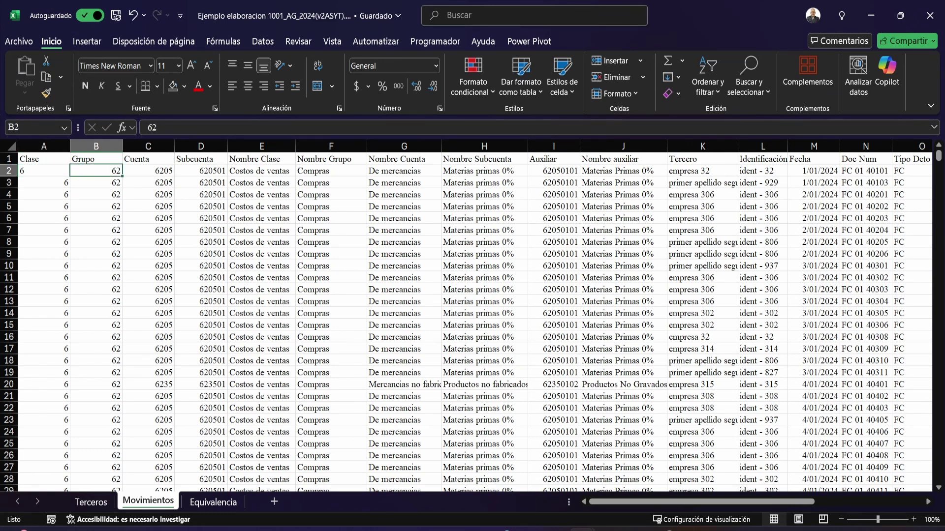
pyautogui.write('=')
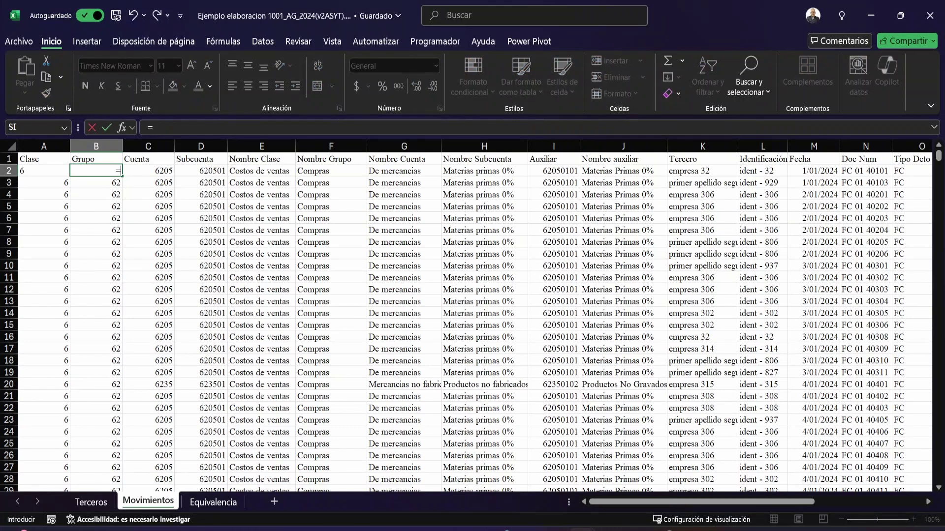
pyautogui.write('izq')
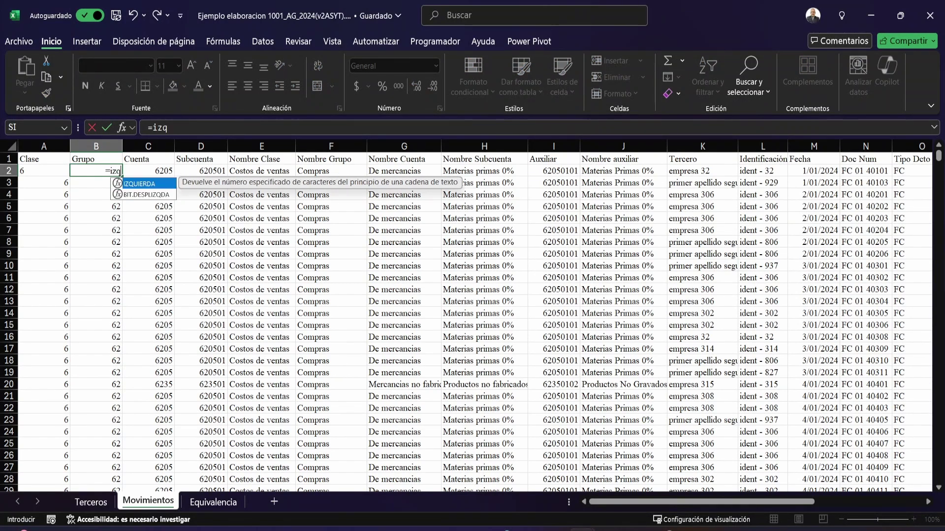
pyautogui.press('Tab')
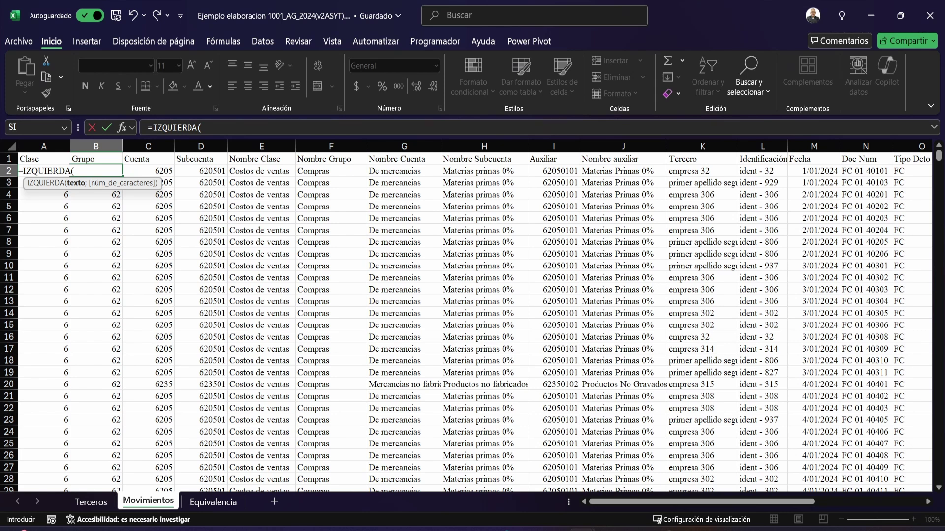
pyautogui.click(554, 171)
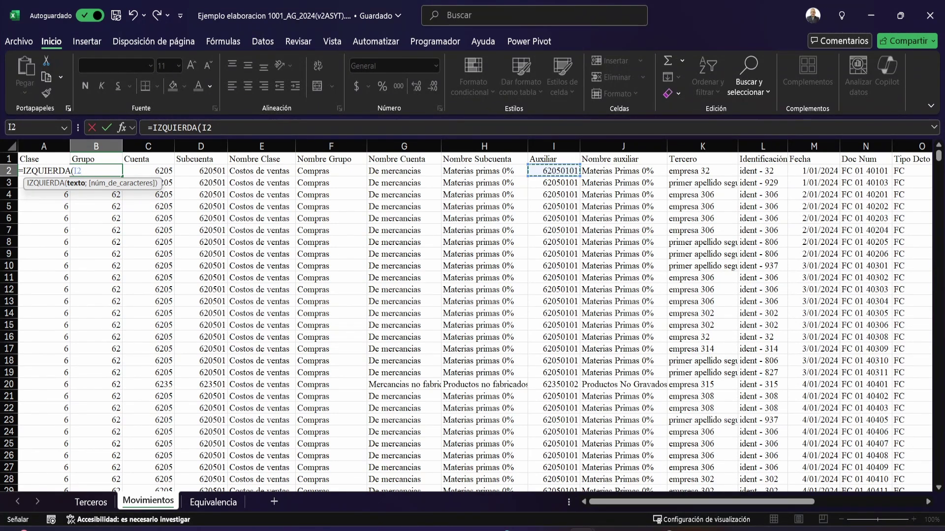
pyautogui.write(';2')
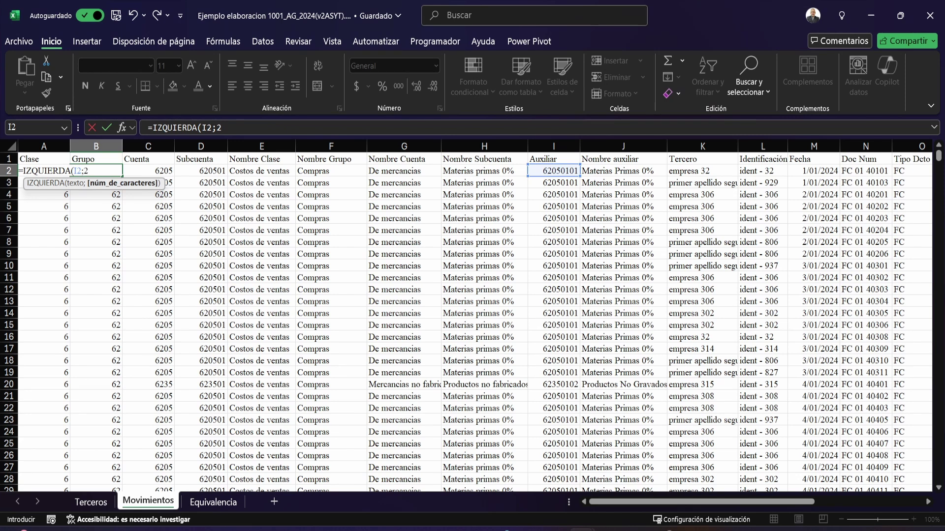
pyautogui.write(')')
pyautogui.press('Return')
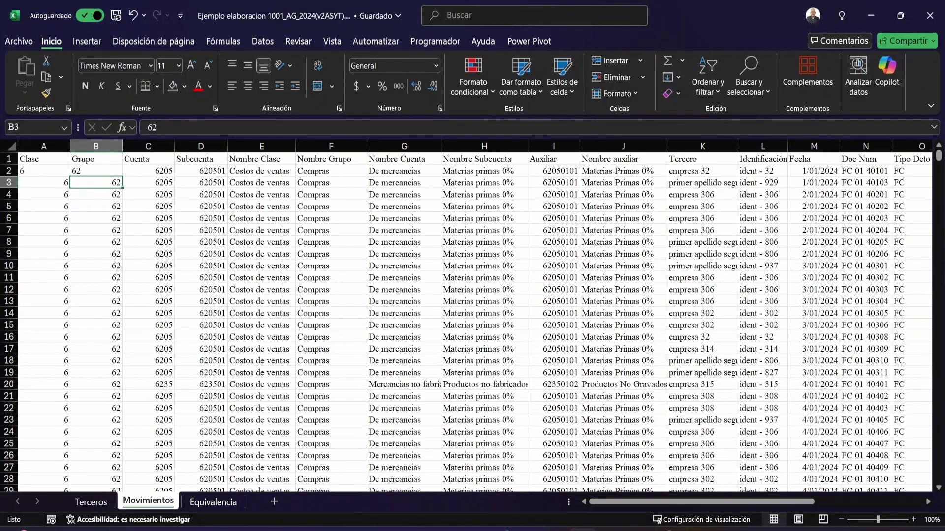
pyautogui.hotkey('ctrl', 'z')
pyautogui.hotkey('ctrl', 'z')
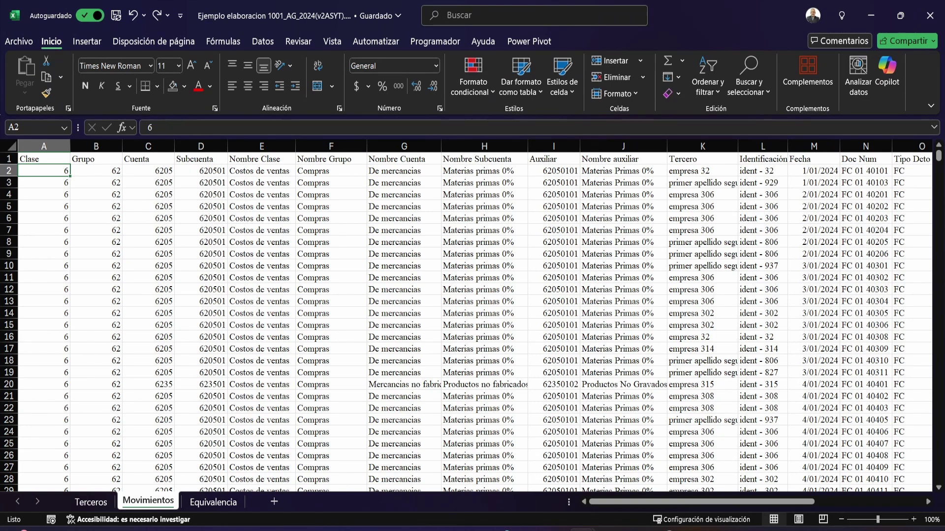
# - Examine the code and name columns of the Movimientos sheet from Cuenta across to Nombre auxiliar
pyautogui.press('Right')
pyautogui.press('Right')
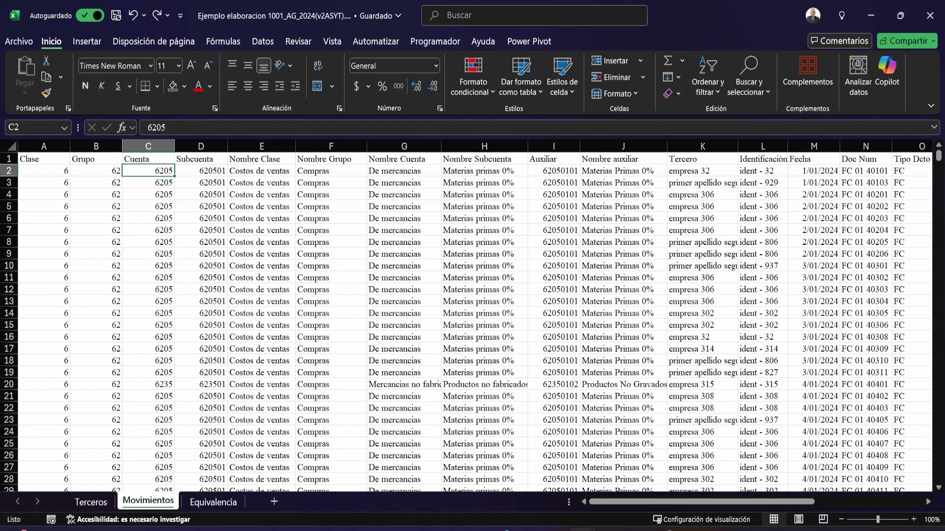
pyautogui.press('Up')
pyautogui.press('Right')
pyautogui.press('Right')
pyautogui.press('Right')
pyautogui.press('Right')
pyautogui.press('Right')
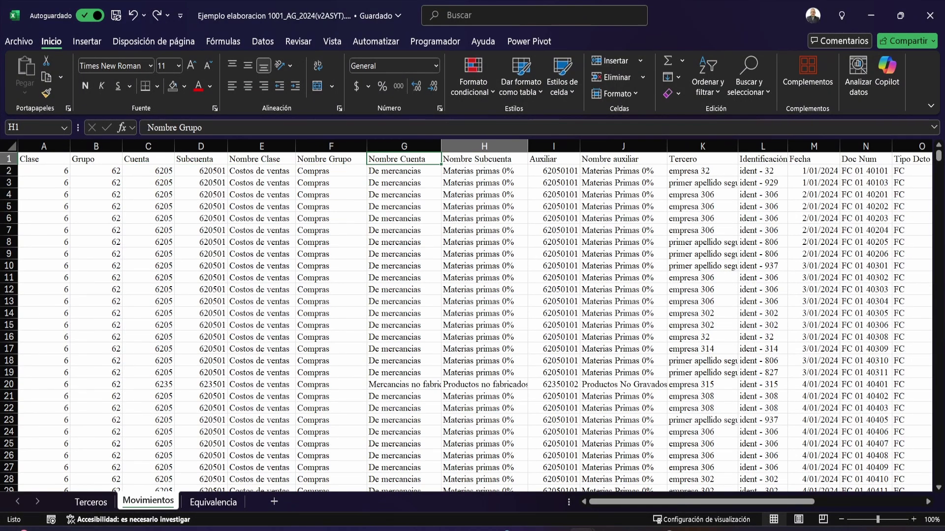
pyautogui.press('Right')
pyautogui.press('Right')
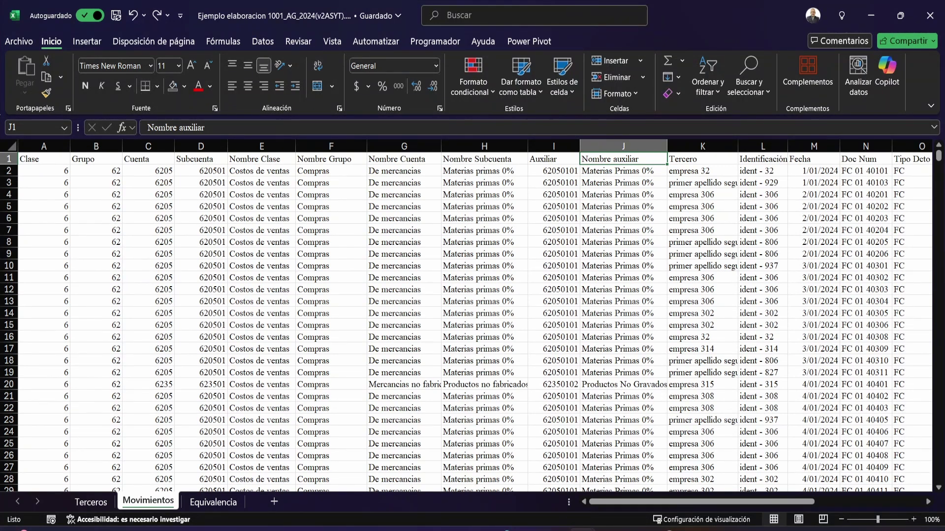
# - Inspect the Mvto NETO formula in T2 against the Debitos and Creditos cells of the same row
pyautogui.hscroll(5, 472, 320)
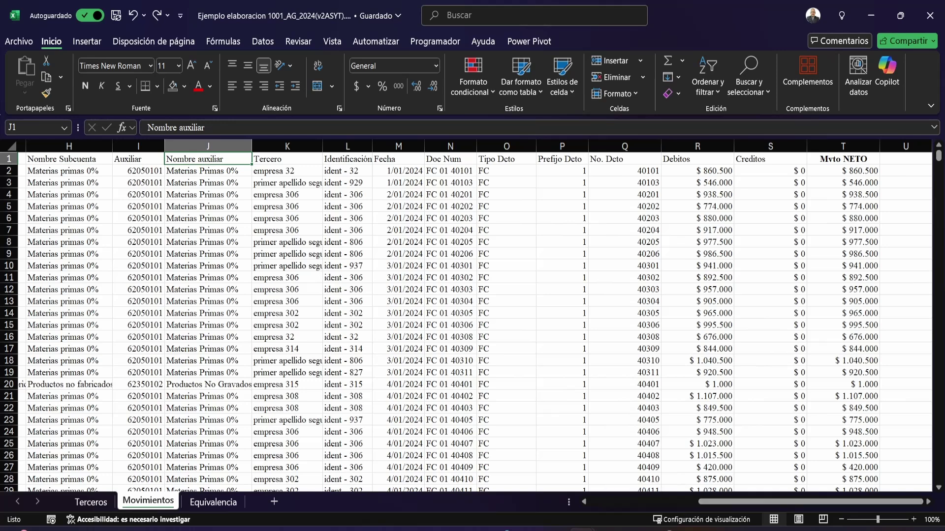
pyautogui.hotkey('ctrl', 'Right')
pyautogui.press('Down')
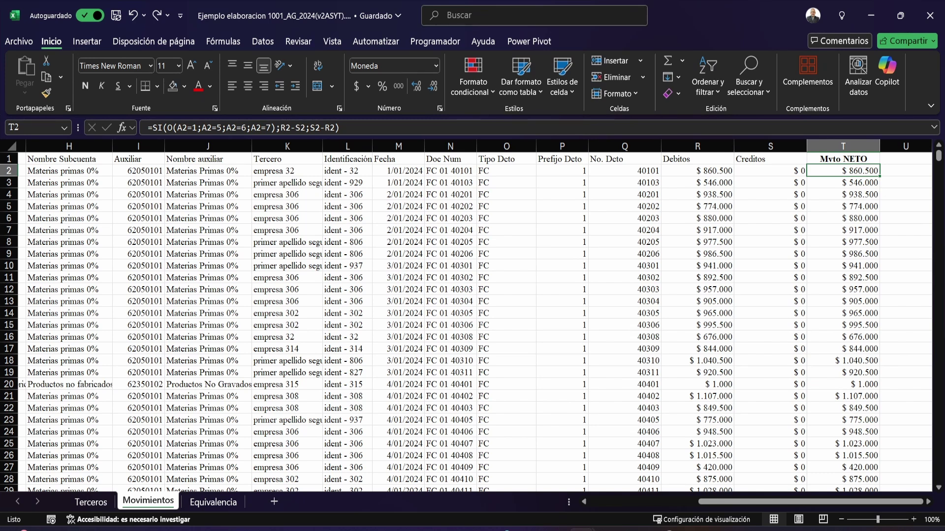
pyautogui.press('Left')
pyautogui.press('Left')
pyautogui.press('Right')
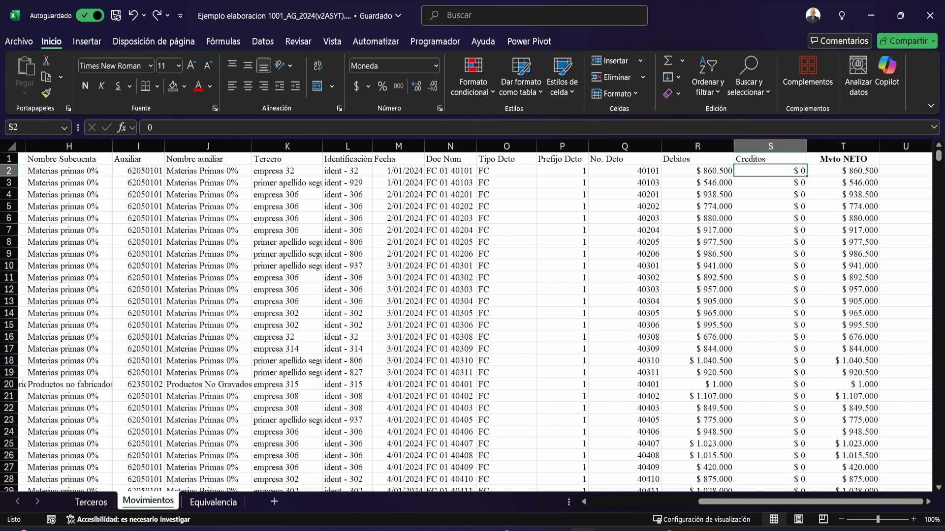
pyautogui.press('Right')
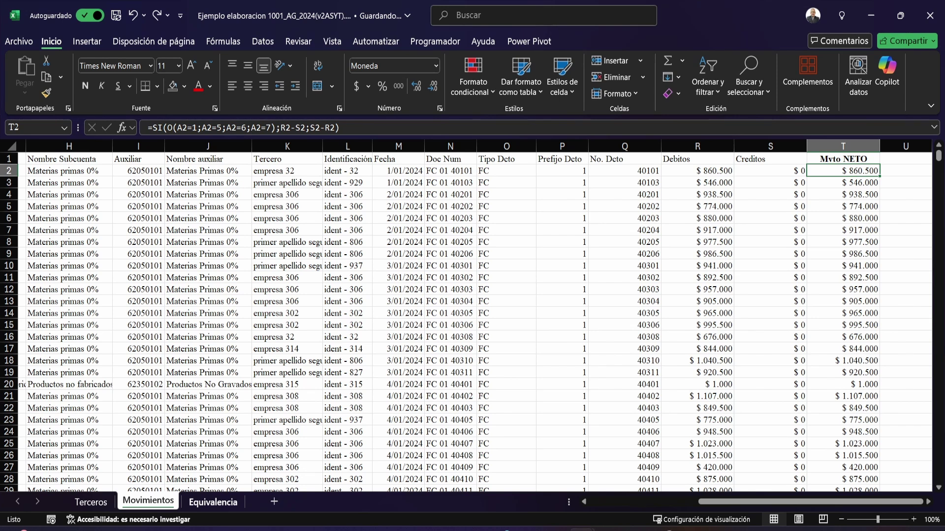
# - Open the Equivalencia sheet, and narrow its Exogena 1001 Conceptos and Exogena 1001 Descripción del Concepto columns
pyautogui.click(213, 502)
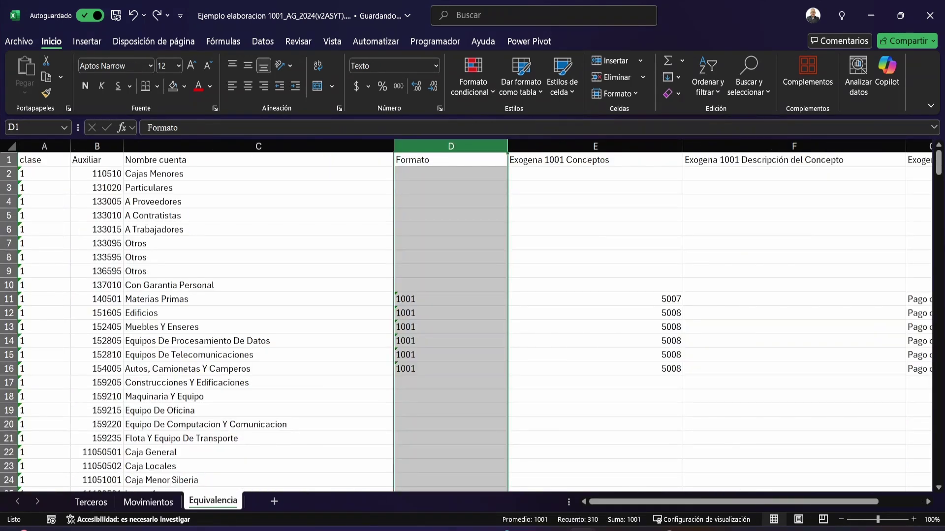
pyautogui.click(97, 147)
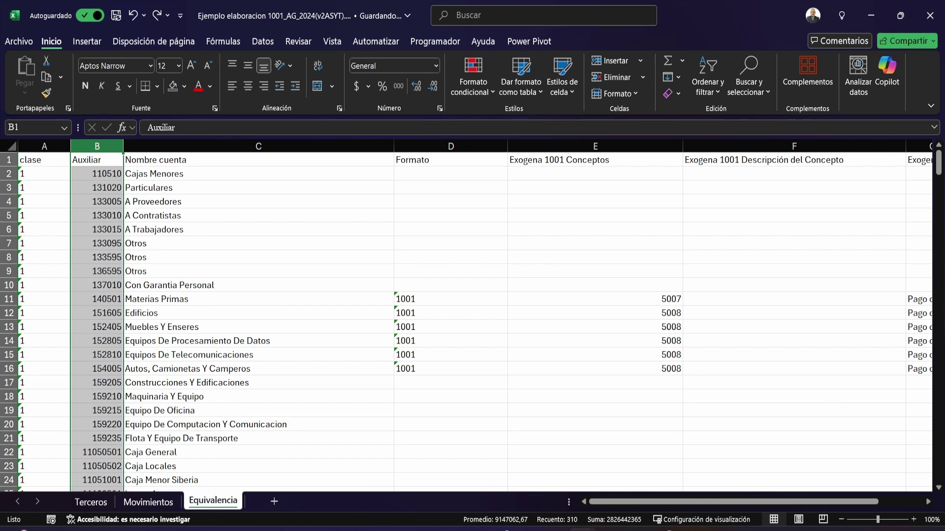
pyautogui.moveTo(683, 146); pyautogui.dragTo(622, 146)
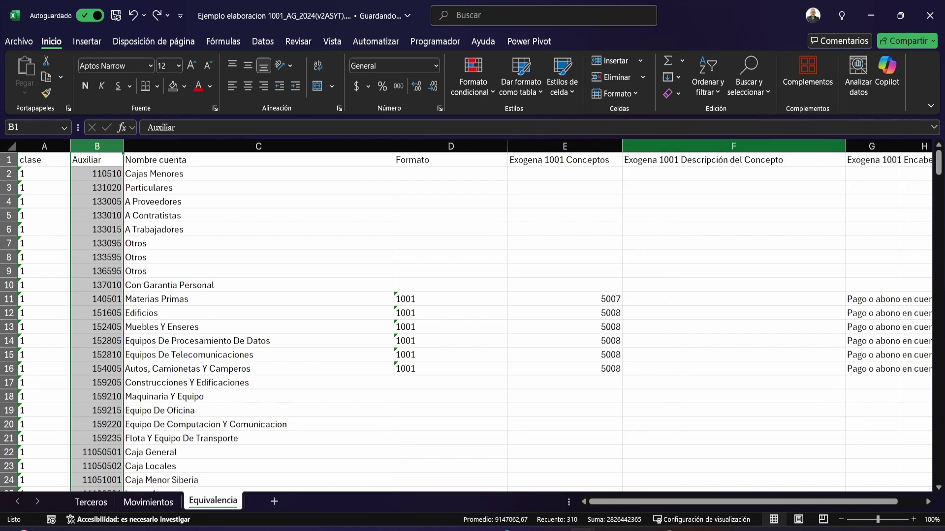
pyautogui.moveTo(738, 502); pyautogui.dragTo(764, 501)
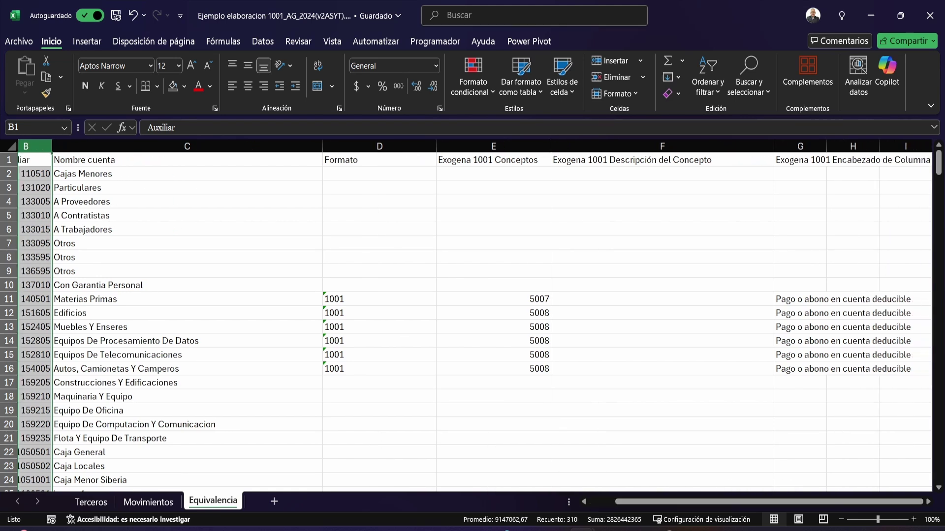
pyautogui.moveTo(773, 146); pyautogui.dragTo(651, 146)
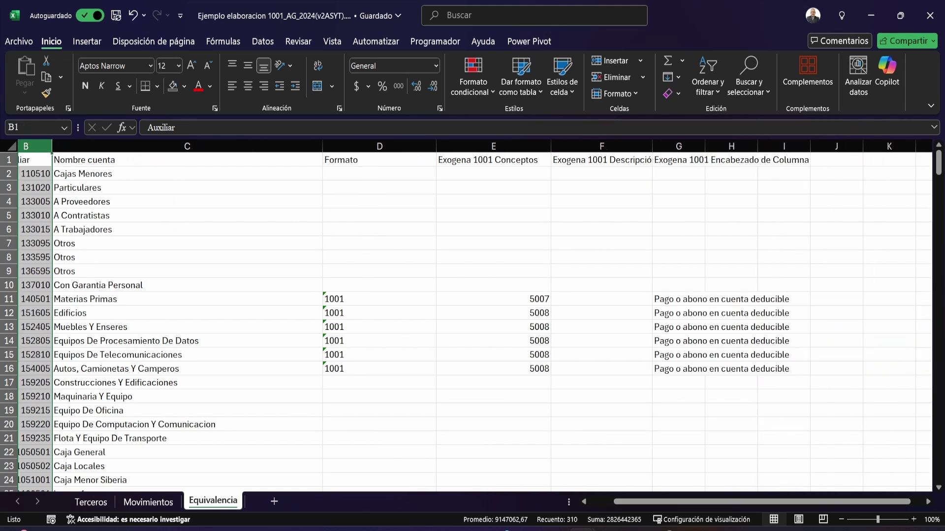
# - Consult the Conceptos and Encabezado columnas lists on sheet F1001 of the Formatos_Exogena workbook, and return to the Equivalencia sheet
pyautogui.click(582, 530)
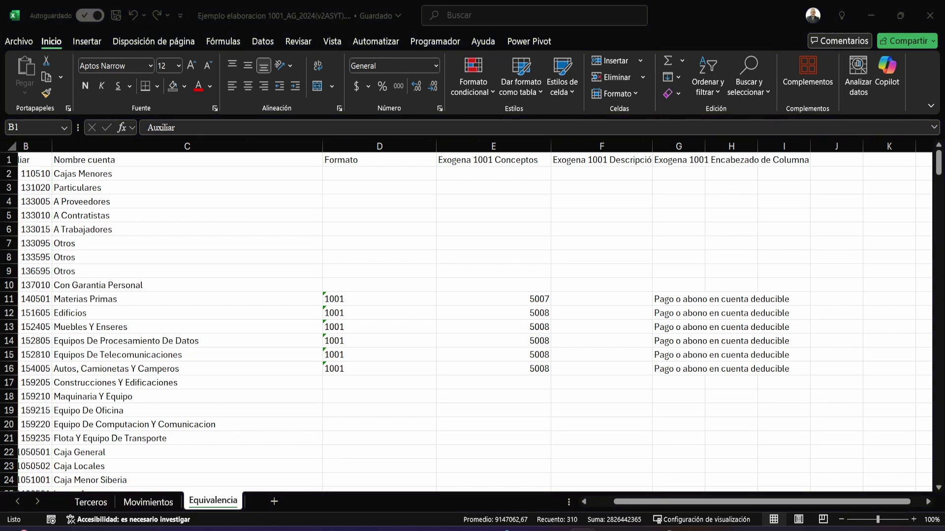
pyautogui.hotkey('alt', 'Tab')
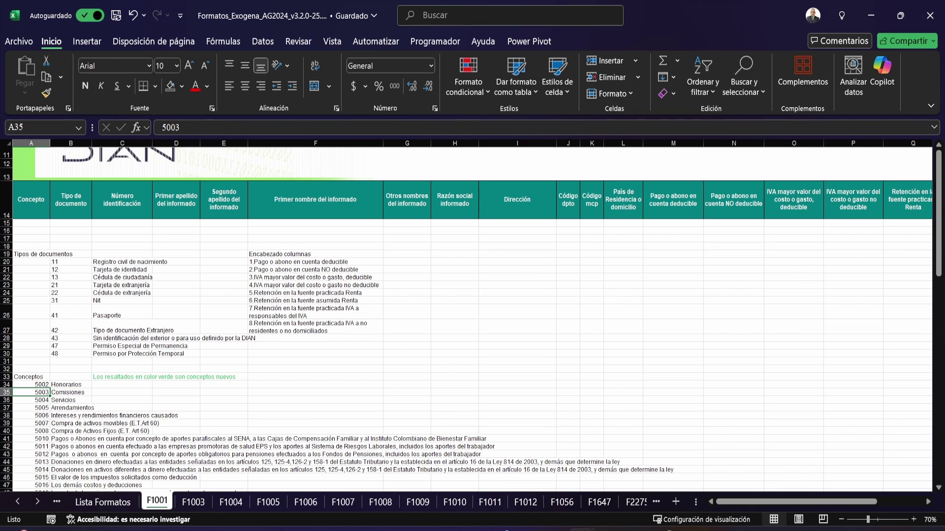
pyautogui.hotkey('alt', 'Tab')
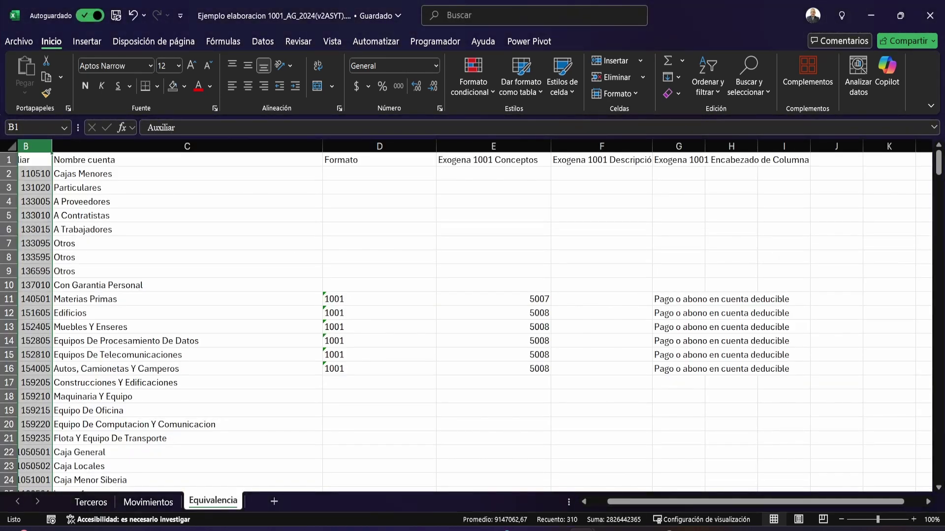
# - Check the concept assigned to Materias Primas in Equivalencia against the Conceptos list on sheet F1001 of the Formatos_Exogena workbook
pyautogui.scroll(-1, 473, 319)
pyautogui.scroll(1, 472, 320)
pyautogui.click(35, 299)
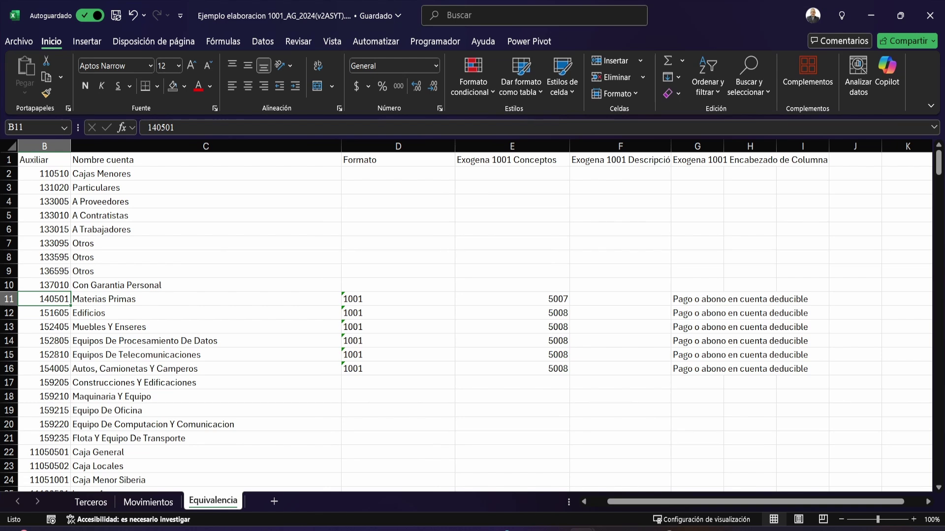
pyautogui.moveTo(40, 313); pyautogui.dragTo(19, 383)
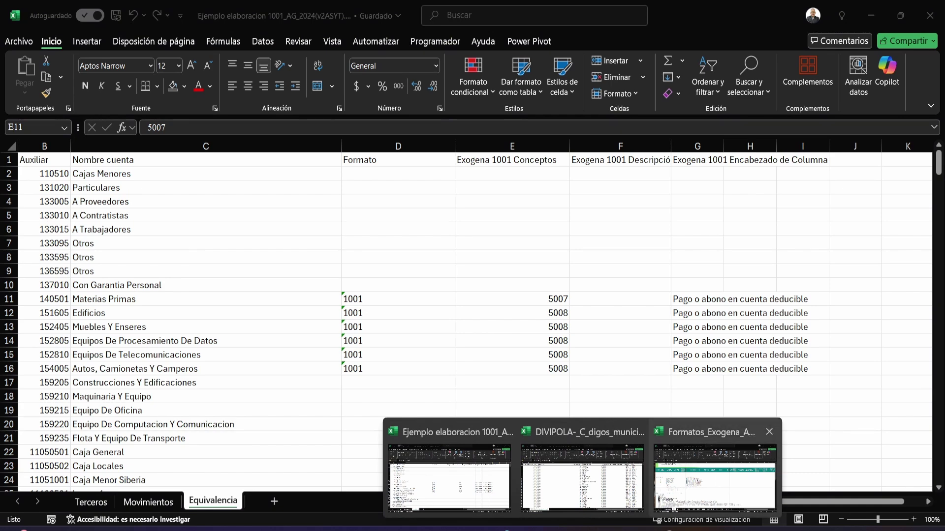
pyautogui.click(715, 472)
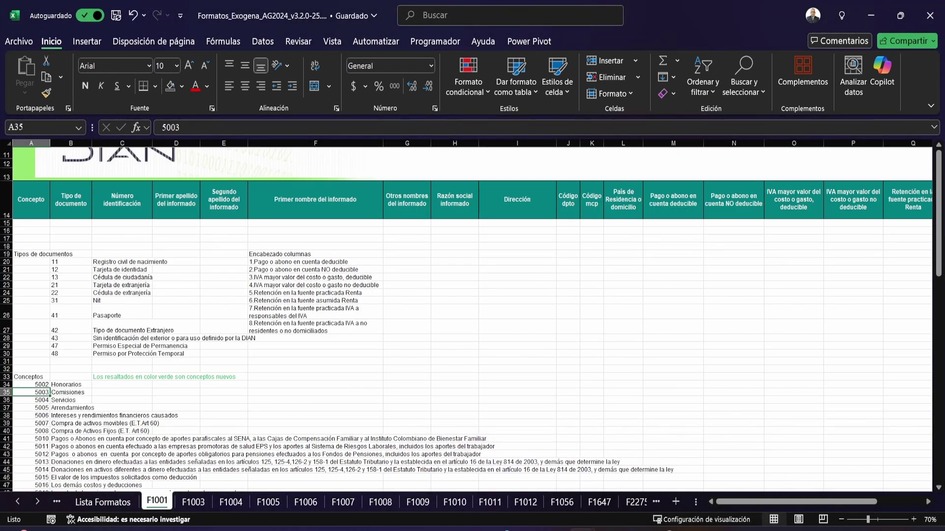
pyautogui.scroll(-4, 472, 320)
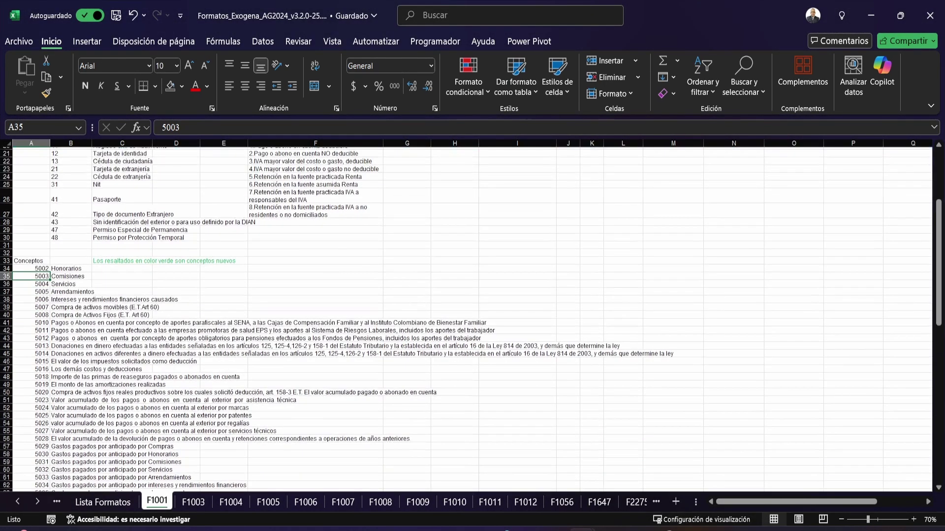
# - Compare account 140501 Materias Primas in Equivalencia with concepts 5007 and 5008 in the Conceptos list on sheet F1001 of Formatos_Exogena
pyautogui.click(32, 292)
pyautogui.click(31, 308)
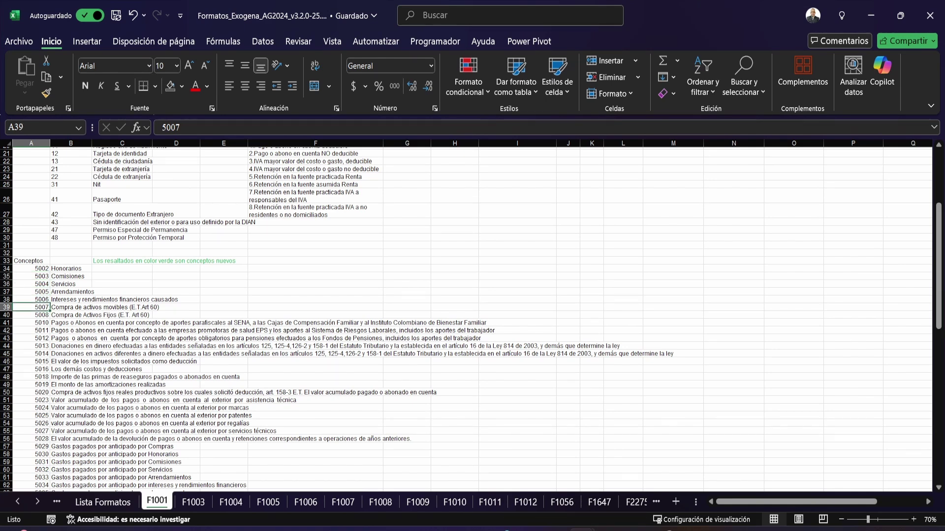
pyautogui.hotkey('alt', 'Tab')
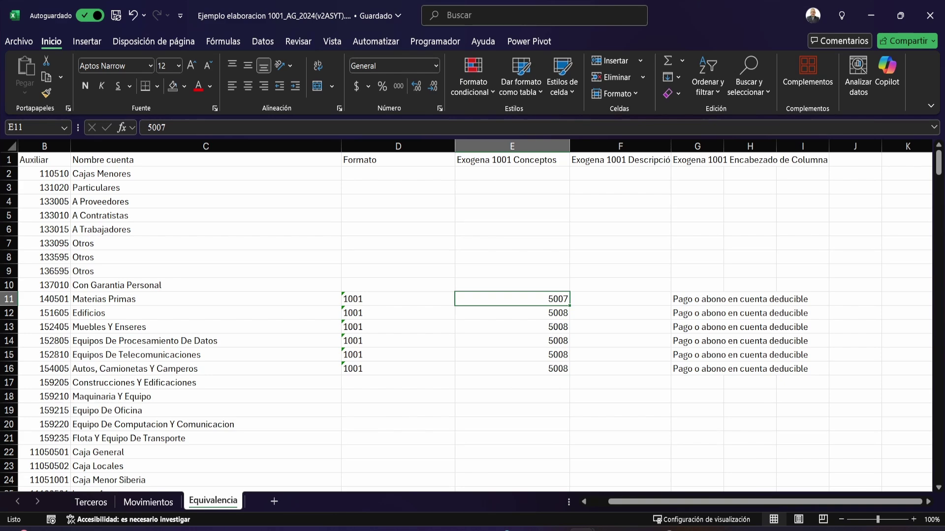
pyautogui.click(44, 299)
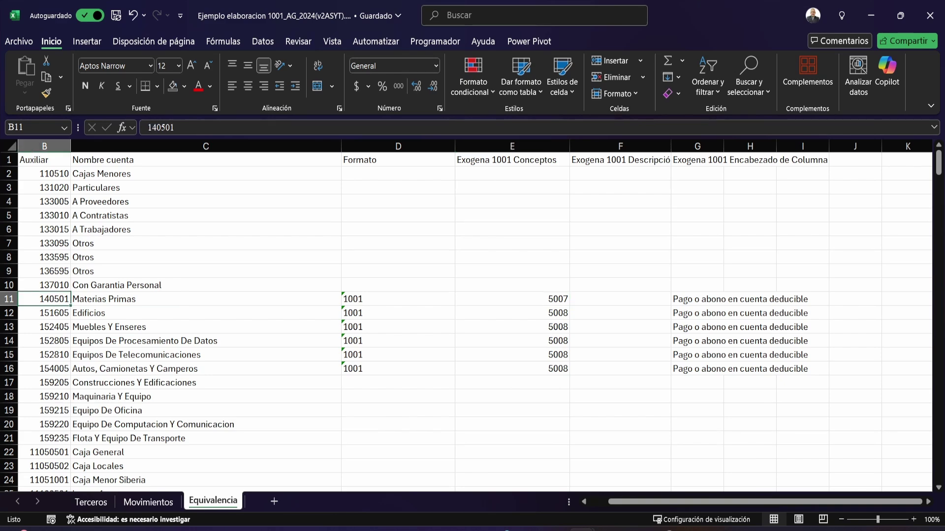
pyautogui.hotkey('alt', 'Tab')
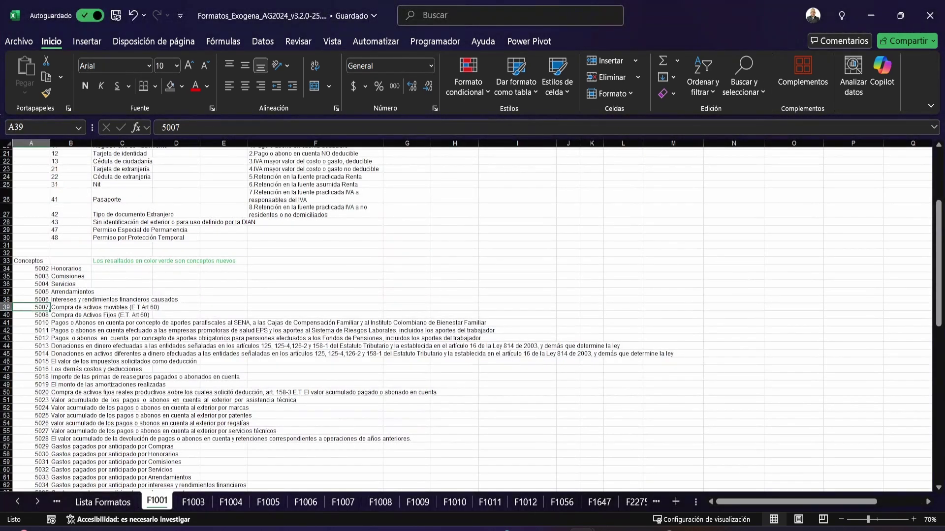
pyautogui.hotkey('alt', 'Tab')
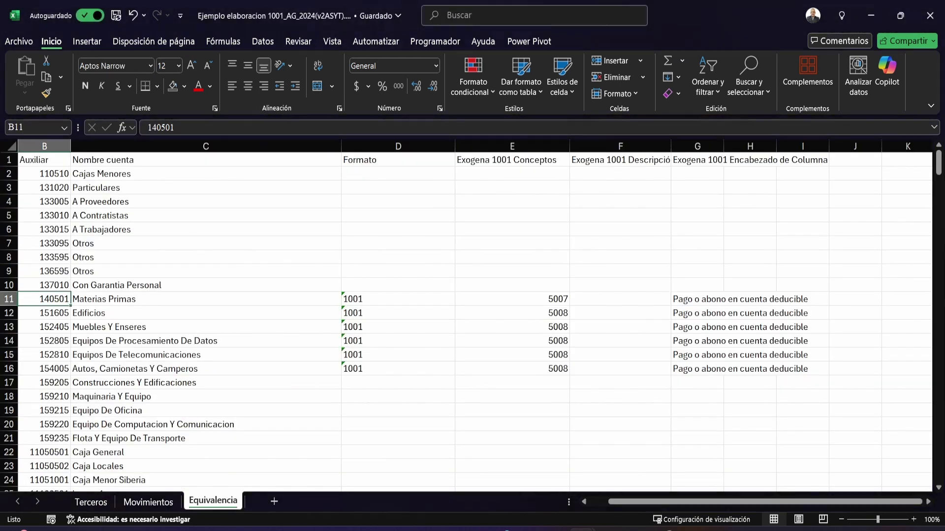
pyautogui.hotkey('alt', 'Tab')
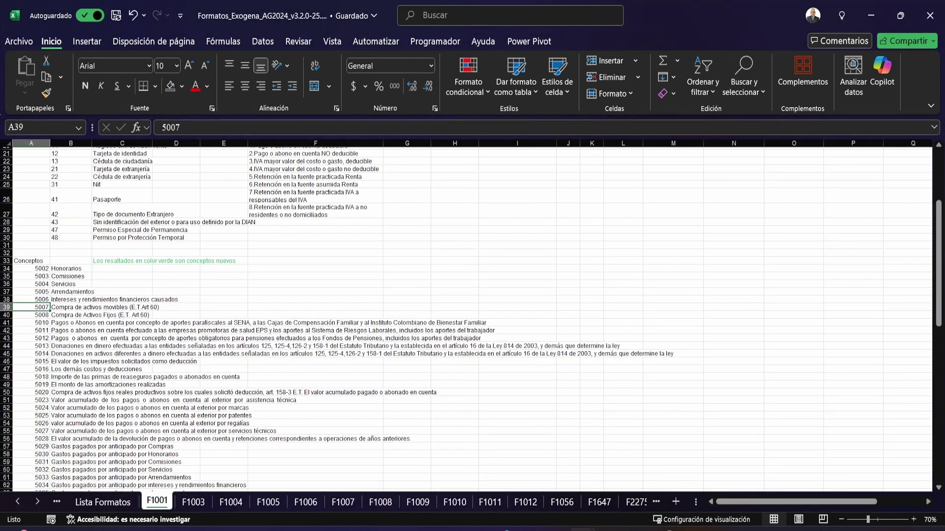
pyautogui.click(91, 315)
pyautogui.hotkey('alt', 'Tab')
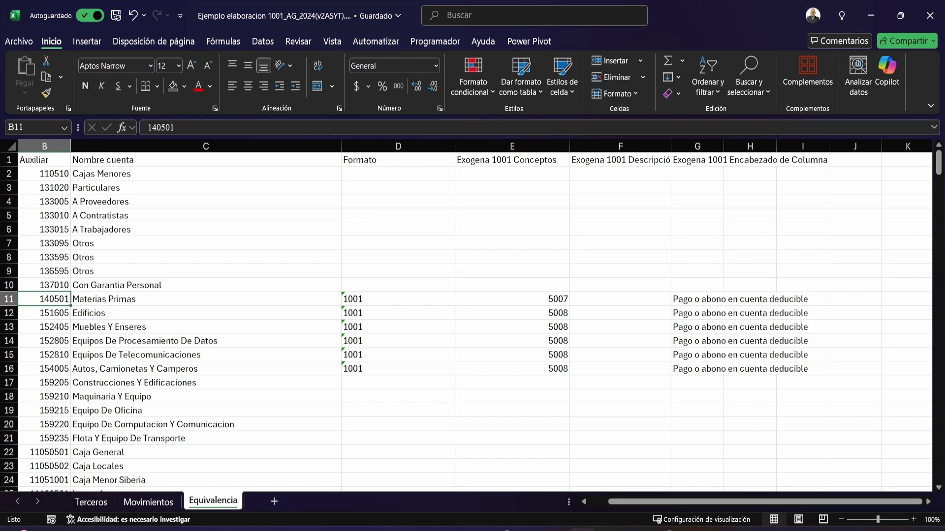
# - Look through the Equivalencia accounts from Materias Primas down to the retention accounts starting at row 86
pyautogui.scroll(-2, 403, 320)
pyautogui.scroll(2, 404, 320)
pyautogui.scroll(-1, 473, 319)
pyautogui.scroll(1, 473, 320)
pyautogui.scroll(-12, 473, 320)
pyautogui.scroll(3, 473, 320)
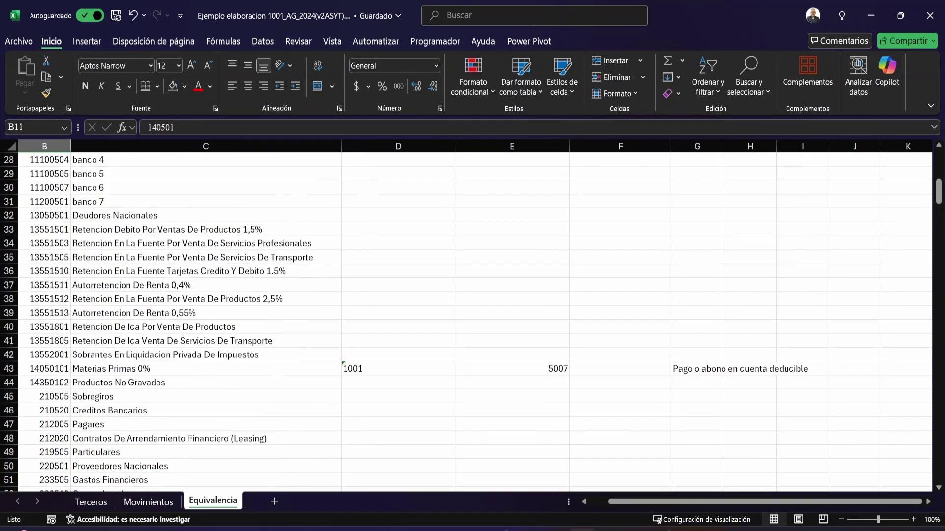
pyautogui.scroll(-3, 473, 320)
pyautogui.scroll(1, 472, 319)
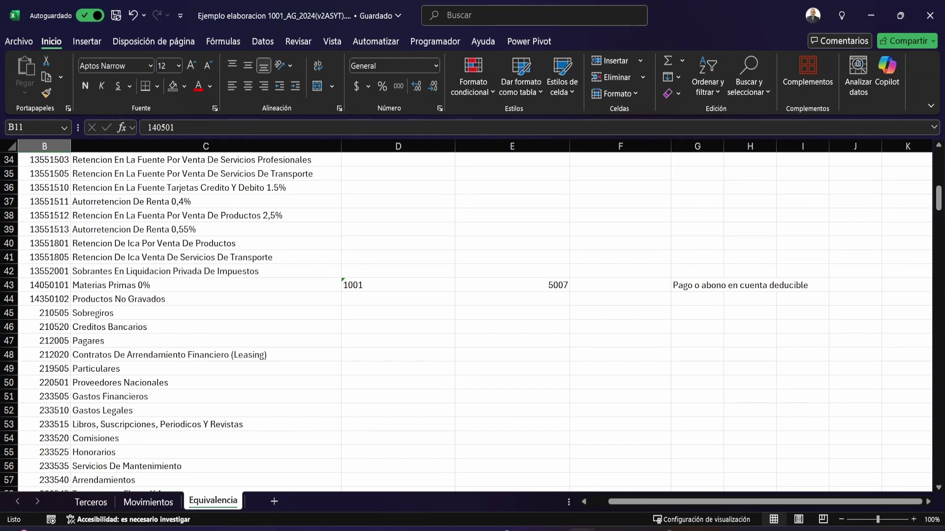
pyautogui.scroll(-16, 472, 320)
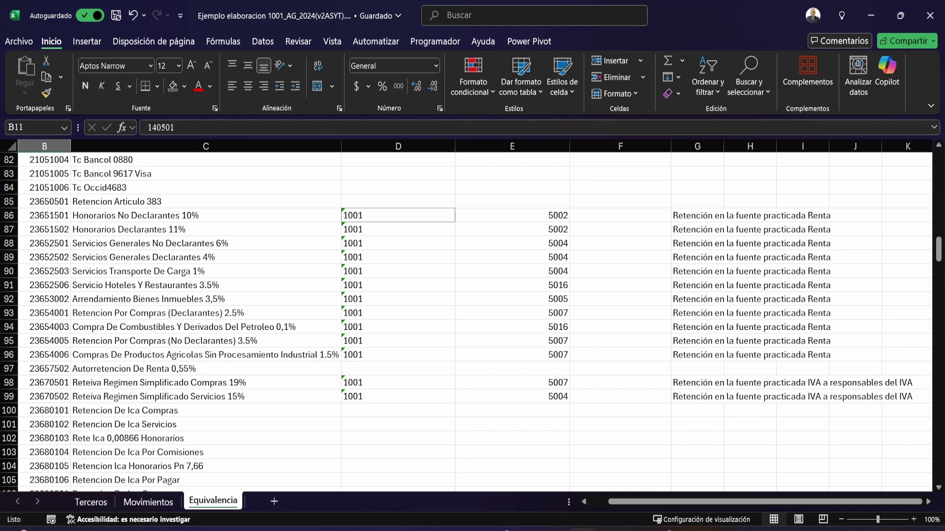
# - Check the Encabezado de Columna value in G86 against the retention column headings in row 14 of sheet F1001, and return to Equivalencia
pyautogui.click(697, 215)
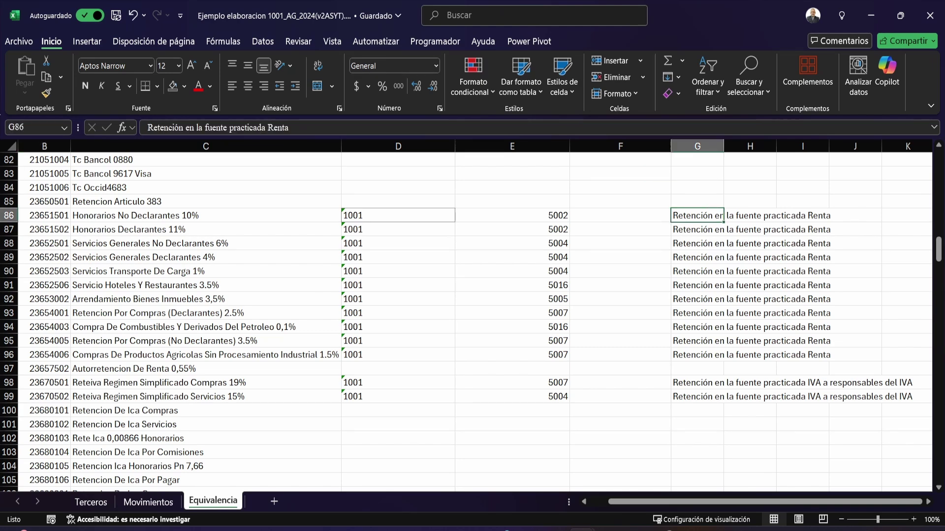
pyautogui.hotkey('alt', 'Tab')
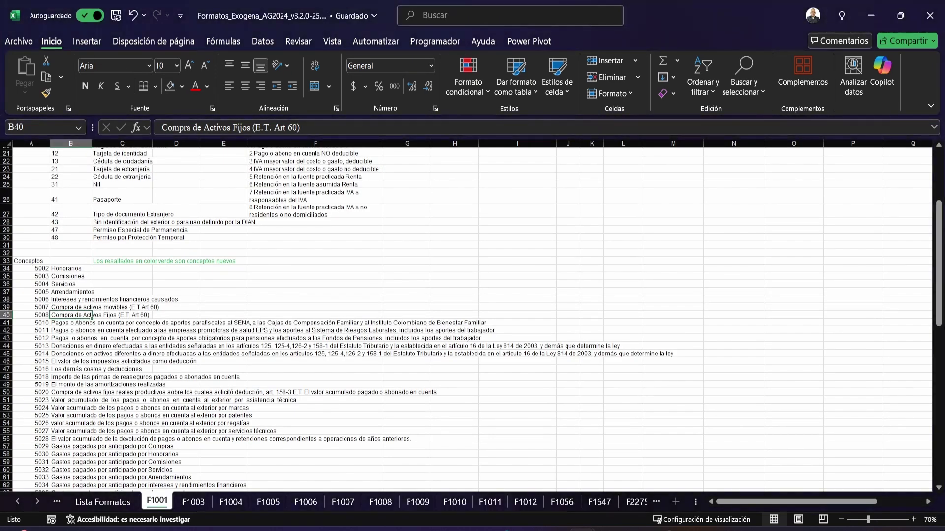
pyautogui.scroll(5, 472, 319)
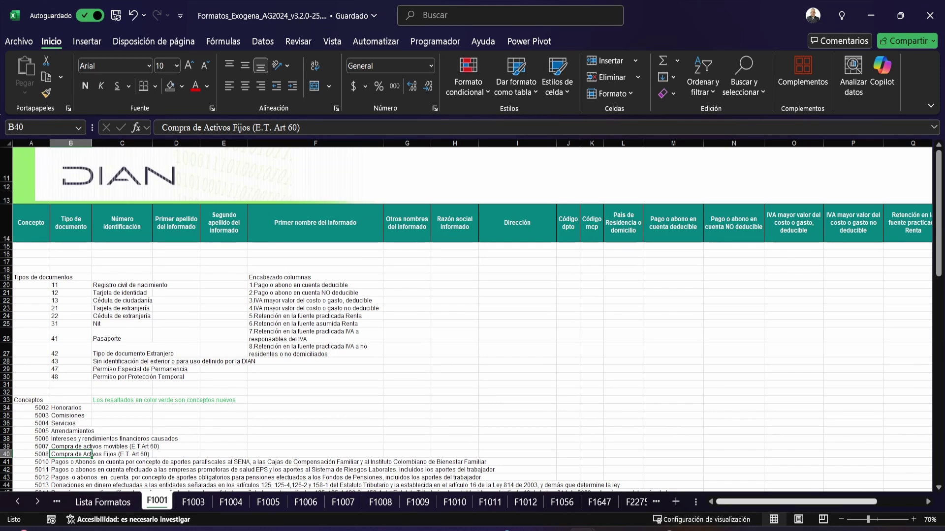
pyautogui.hscroll(3, 472, 320)
pyautogui.hscroll(1, 472, 320)
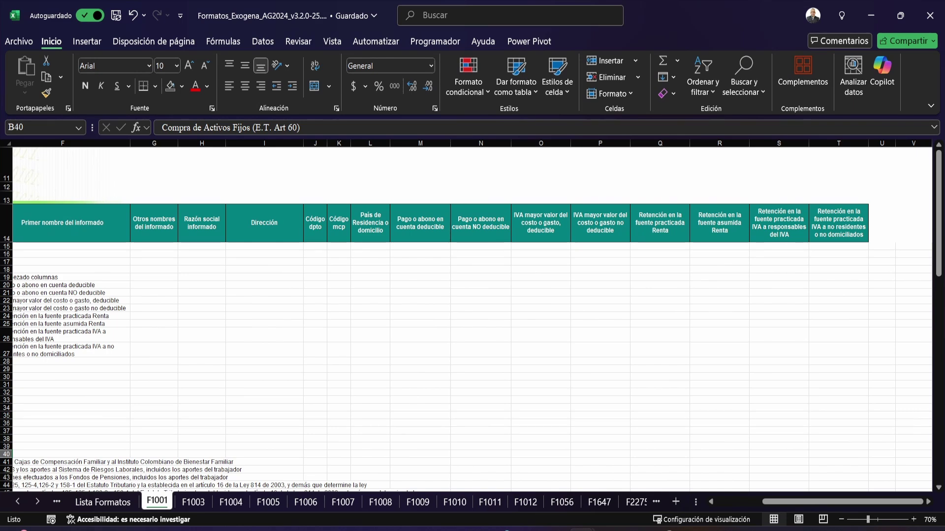
pyautogui.click(779, 223)
pyautogui.click(659, 223)
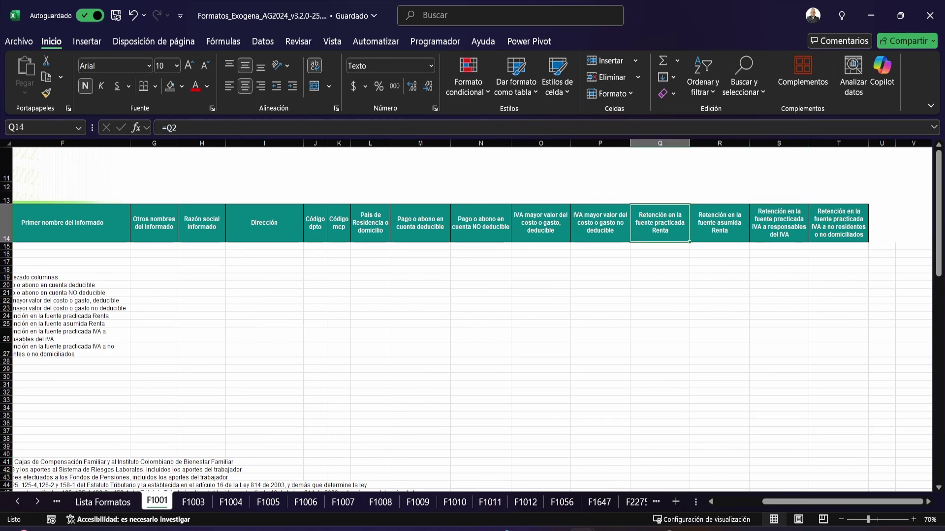
pyautogui.hotkey('alt', 'Tab')
# - Examine the concept codes assigned to the retention accounts in rows 86 to 99 of Equivalencia, including Honorarios Declarantes 11%
pyautogui.scroll(-2, 466, 322)
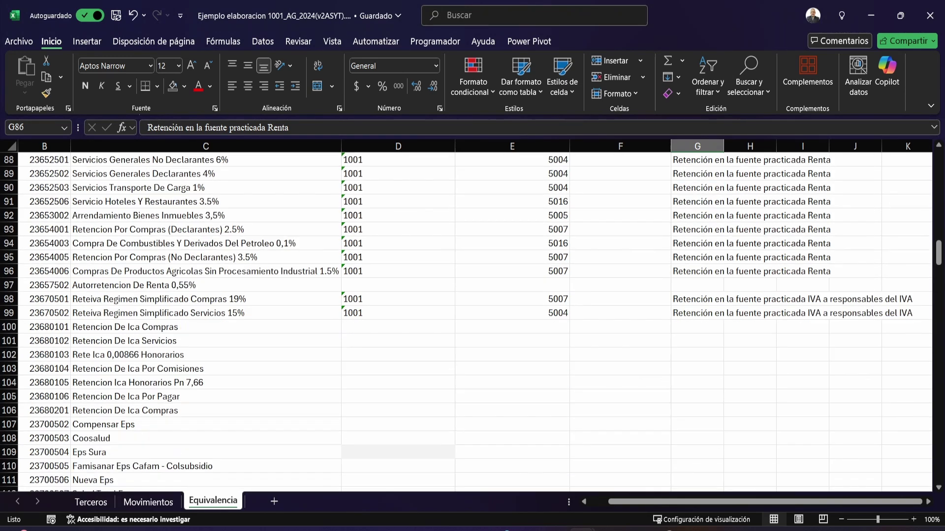
pyautogui.scroll(2, 466, 323)
pyautogui.scroll(-1, 466, 322)
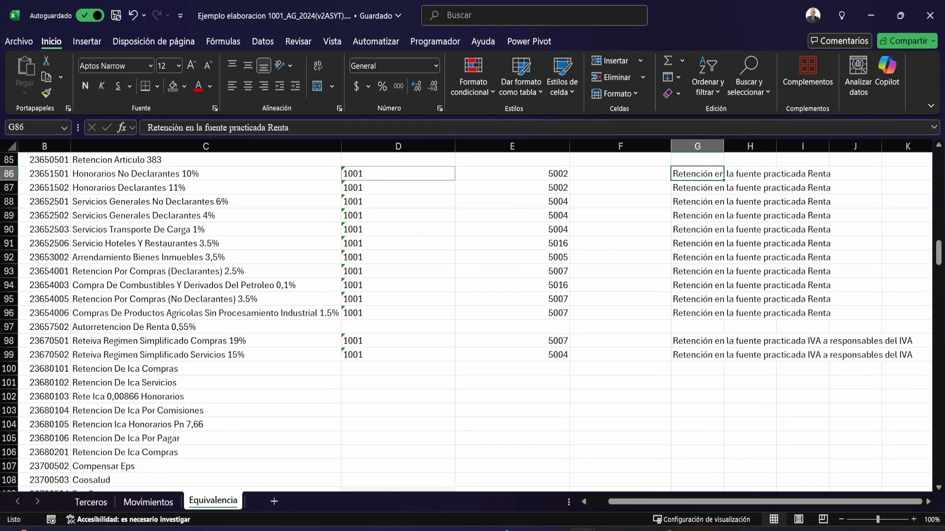
pyautogui.click(512, 187)
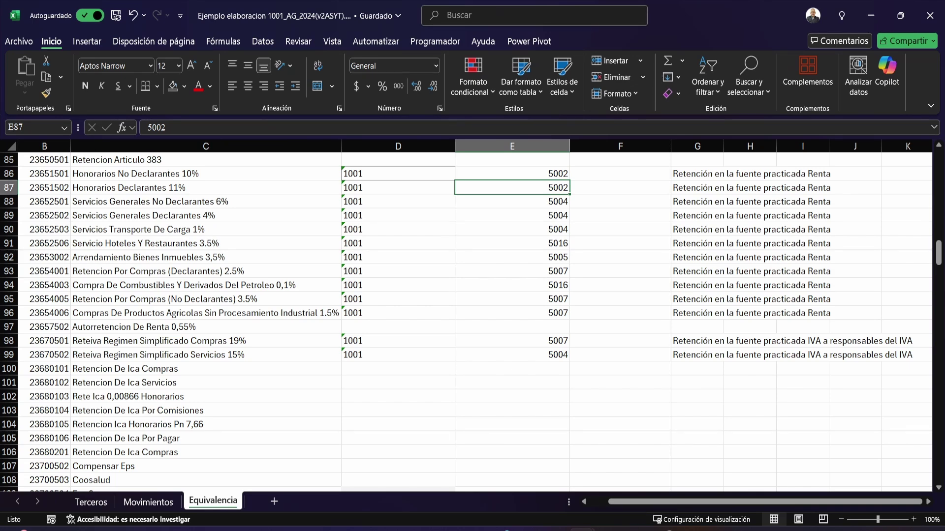
pyautogui.scroll(-1, 472, 320)
pyautogui.scroll(2, 472, 320)
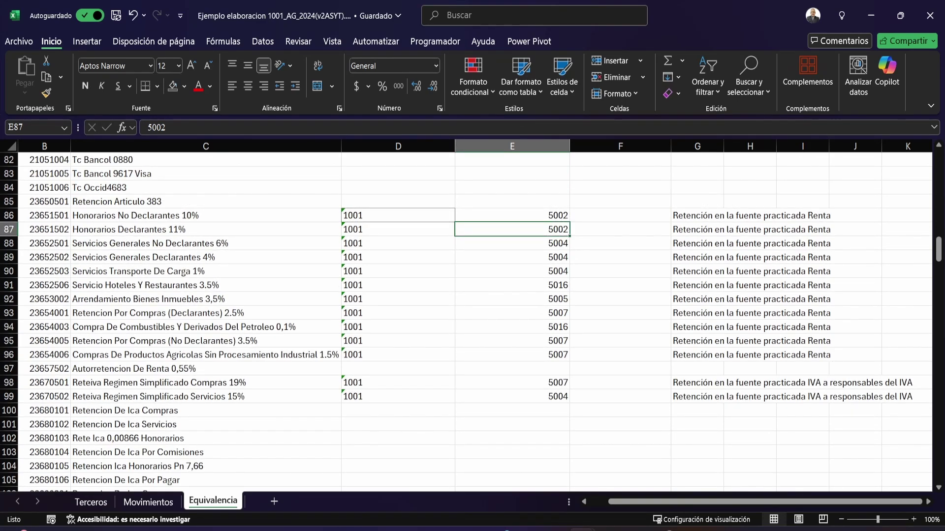
# - Browse Equivalencia past the retention accounts to the personnel expense accounts around rows 151 to 168
pyautogui.scroll(-13, 473, 319)
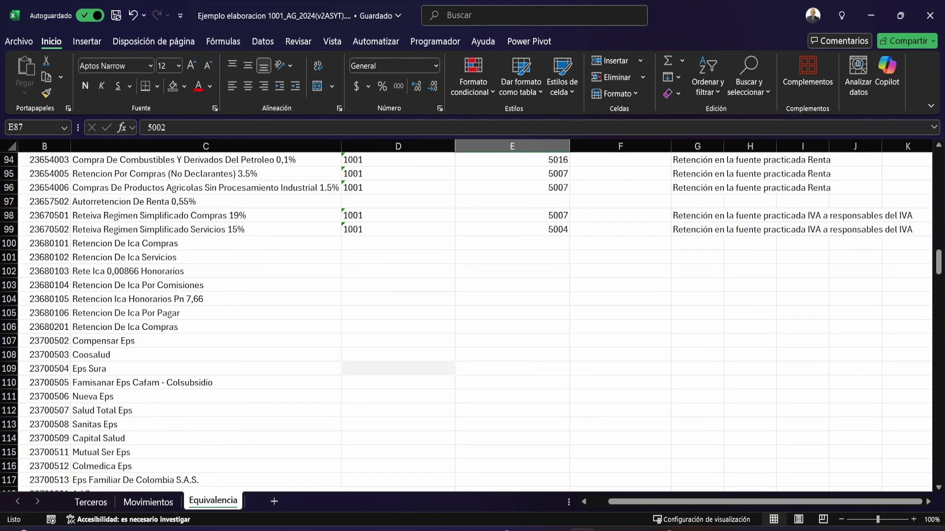
pyautogui.scroll(-12, 472, 320)
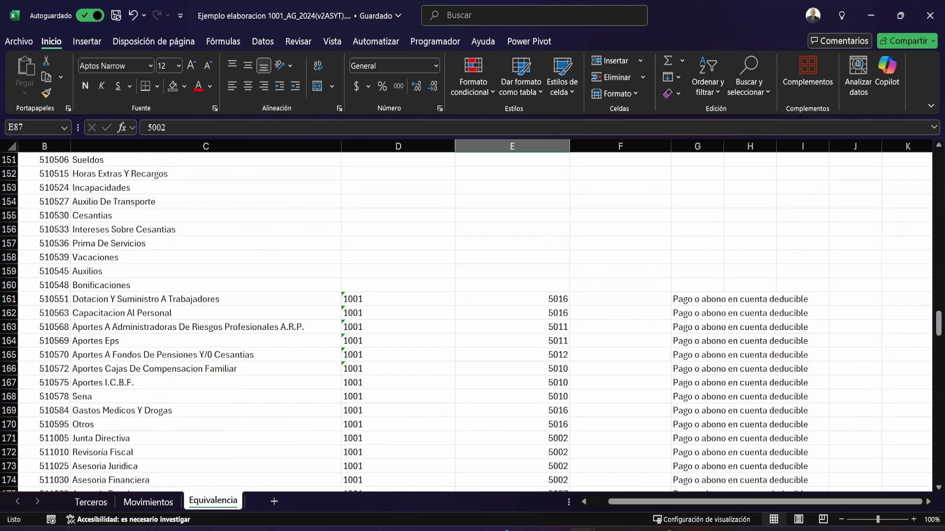
pyautogui.scroll(1, 473, 320)
pyautogui.scroll(1, 472, 319)
pyautogui.scroll(4, 472, 319)
pyautogui.scroll(-4, 472, 319)
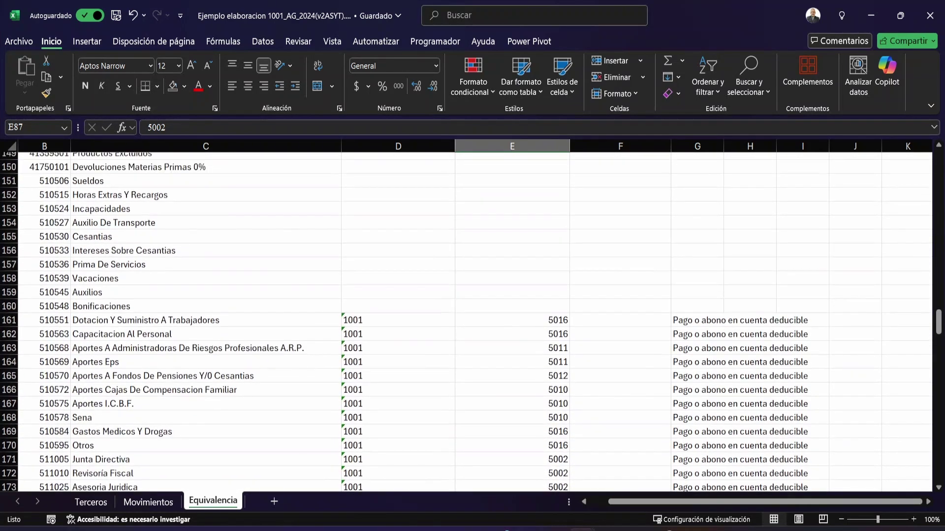
pyautogui.scroll(1, 472, 320)
pyautogui.scroll(-2, 472, 320)
pyautogui.scroll(2, 472, 319)
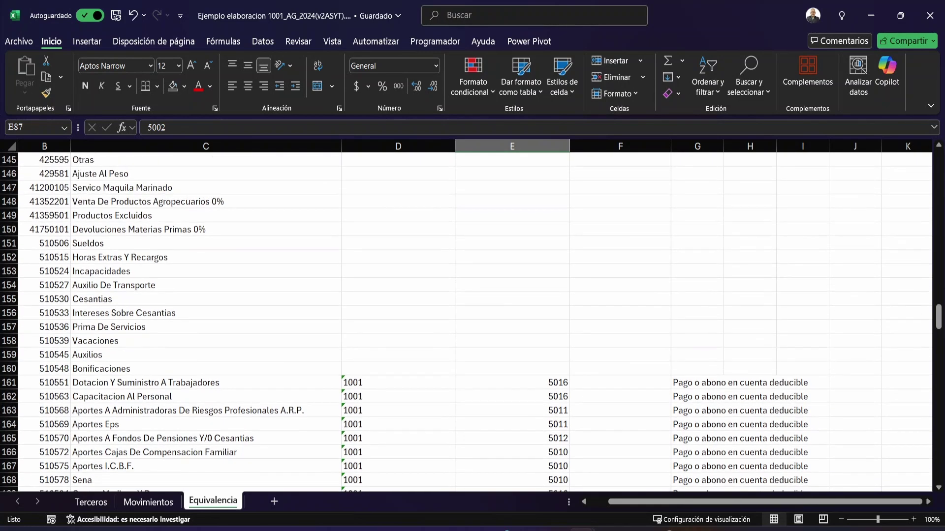
# - Enter format 2276 for the Sueldos account in D151, and clear the cell again
pyautogui.click(45, 243)
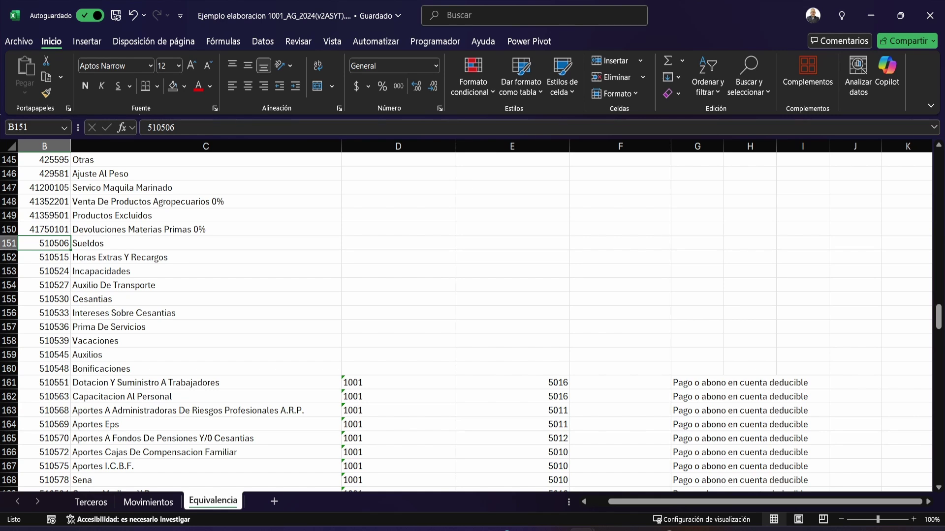
pyautogui.click(398, 243)
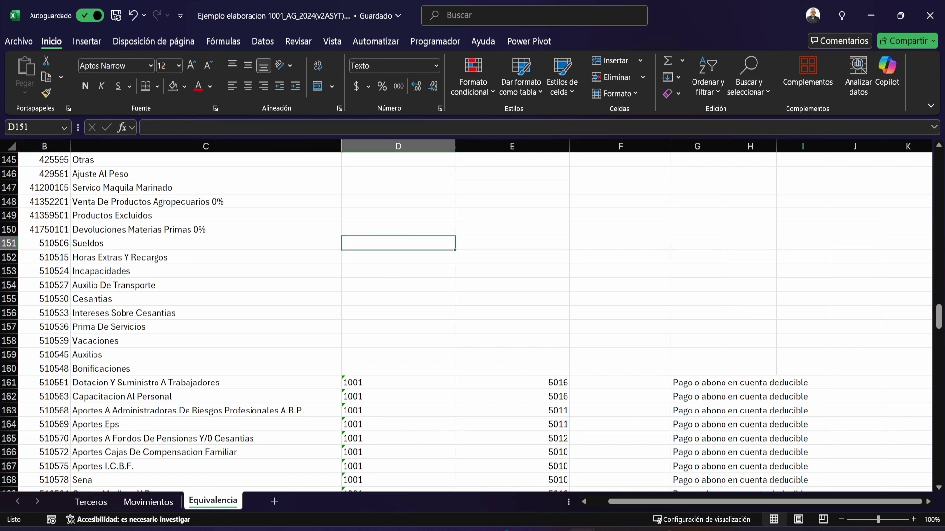
pyautogui.write('2276')
pyautogui.press('Return')
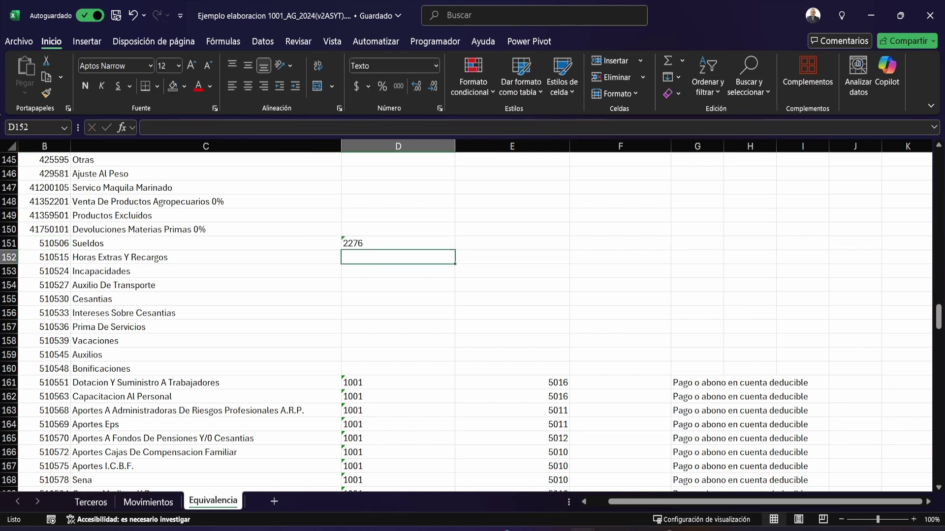
pyautogui.press('Up')
pyautogui.press('Delete')
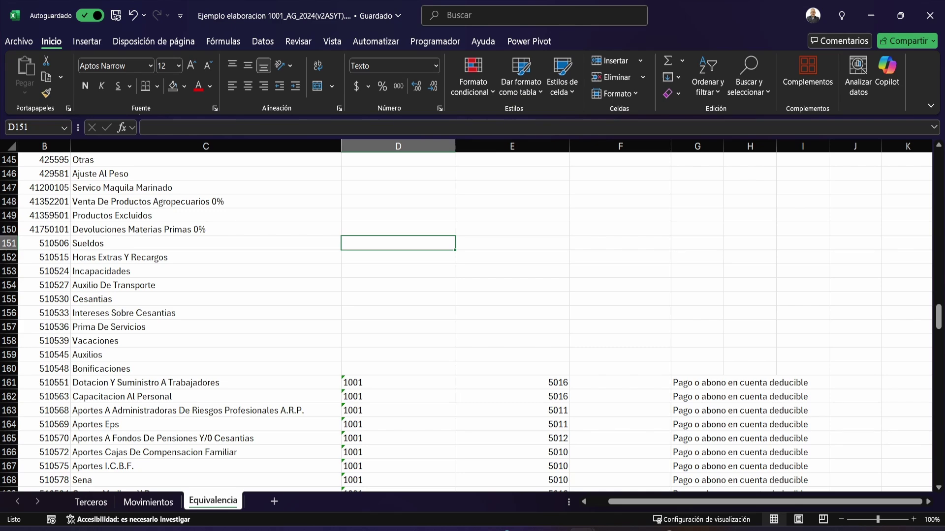
# - Examine the format and concept codes of the expense accounts from row 161 down in Equivalencia, including account 511595 Otros in row 181
pyautogui.scroll(-6, 471, 322)
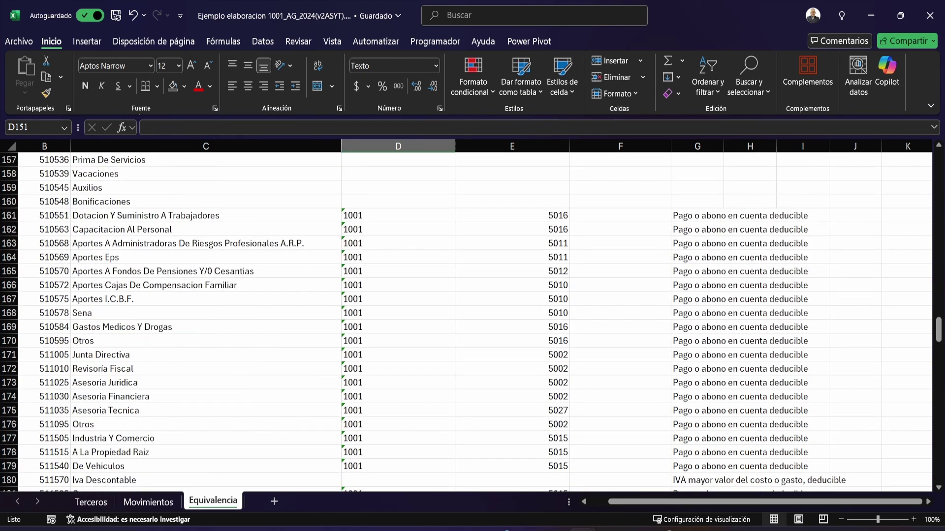
pyautogui.scroll(-3, 471, 323)
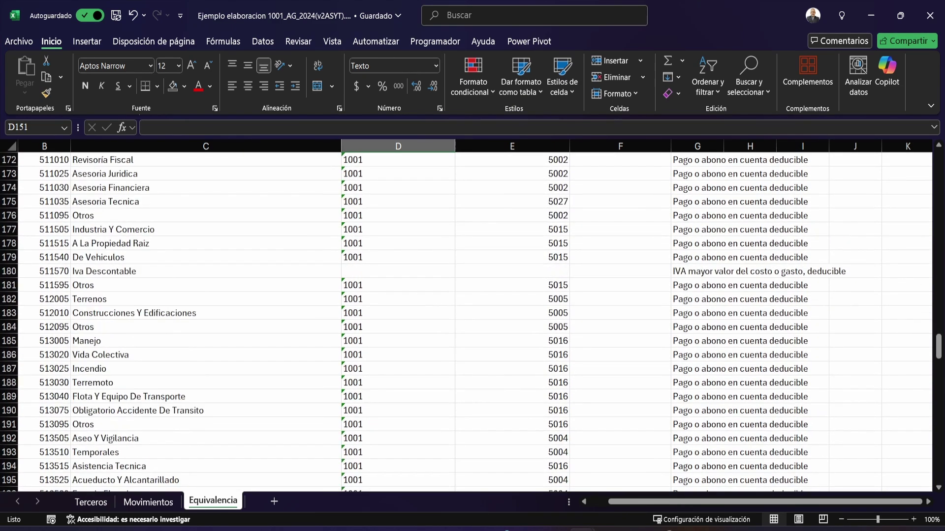
pyautogui.scroll(-2, 470, 323)
pyautogui.click(398, 271)
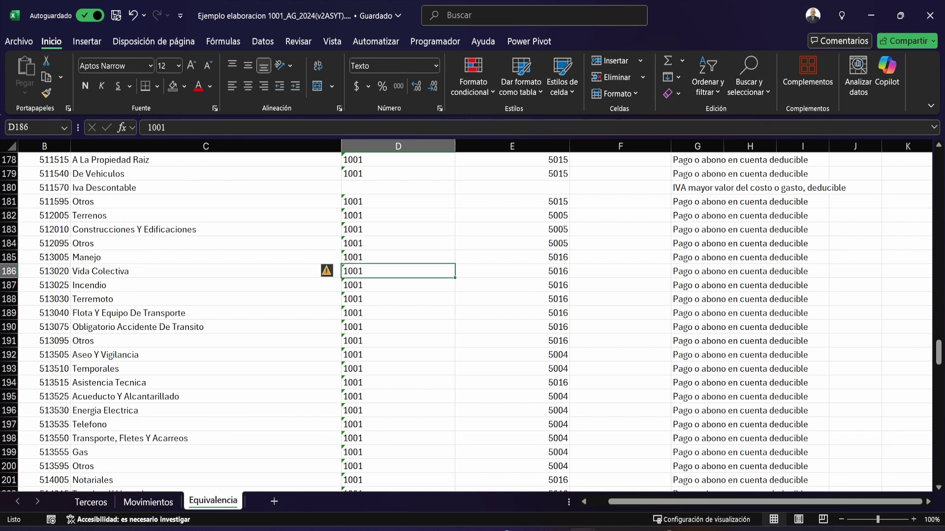
pyautogui.moveTo(398, 202); pyautogui.dragTo(398, 244)
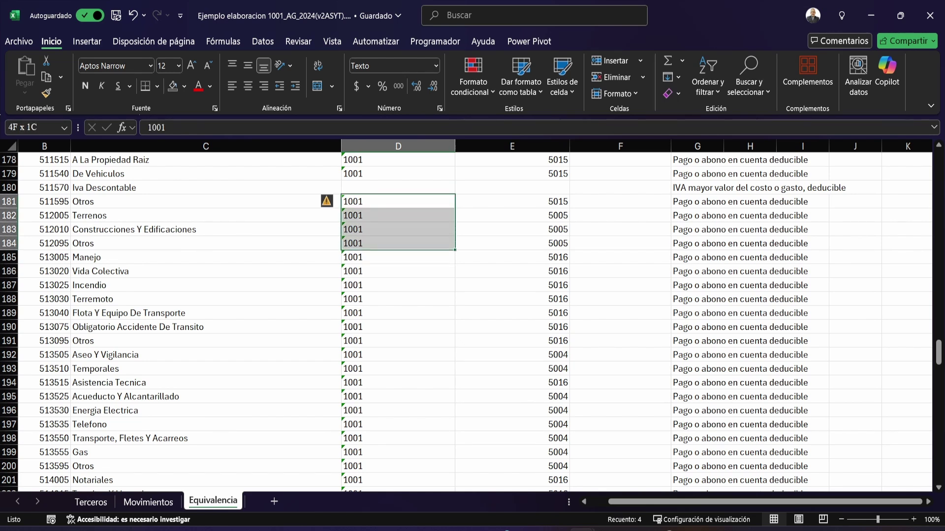
pyautogui.click(620, 202)
pyautogui.click(512, 202)
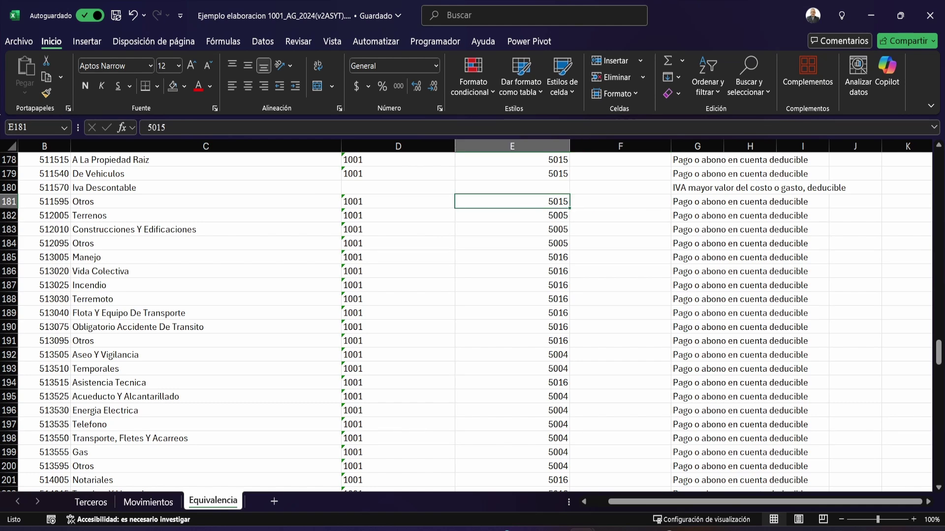
pyautogui.scroll(-1, 511, 201)
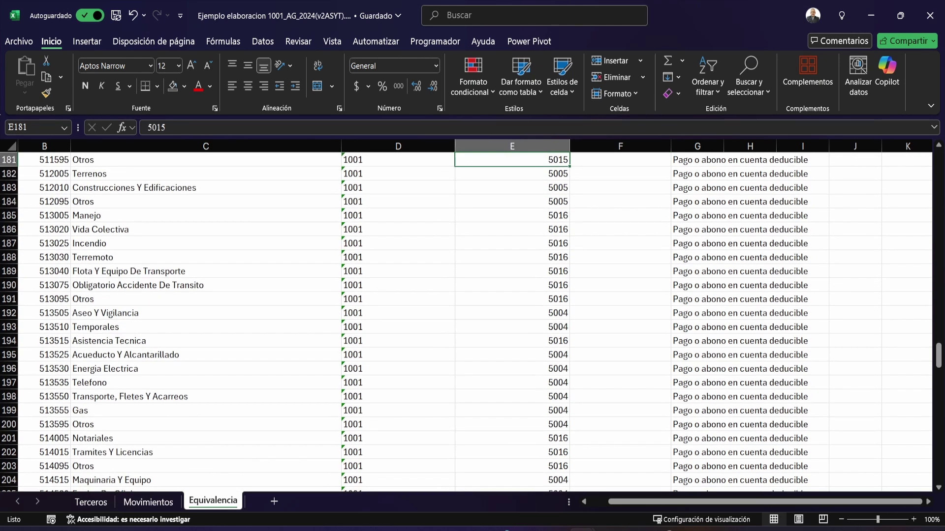
# - Switch to the Formatos_Exogena workbook and examine the F1001 concept list, including the mandatory pension contributions concept in row 43
pyautogui.hotkey('alt', 'Tab')
pyautogui.scroll(-6, 473, 317)
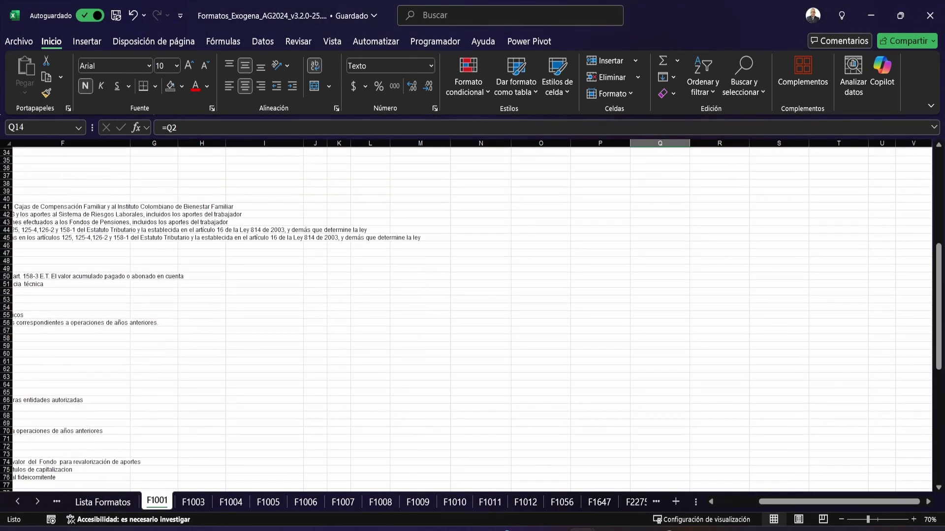
pyautogui.moveTo(802, 502); pyautogui.dragTo(753, 501)
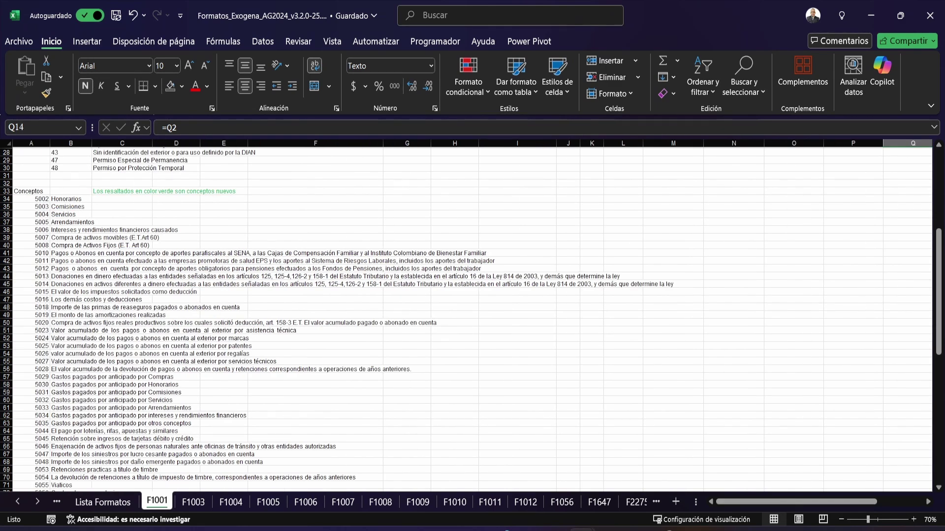
pyautogui.click(71, 268)
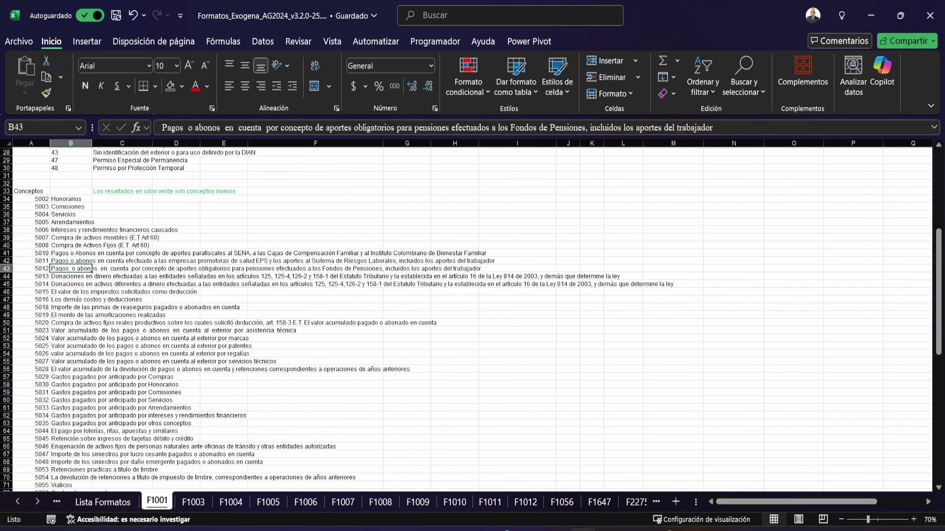
# - Return to the Ejemplo elaboracion 1001 workbook, review the Equivalencia expense accounts down to about row 234, and go back to the first row
pyautogui.hotkey('alt', 'Tab')
pyautogui.scroll(-10, 472, 322)
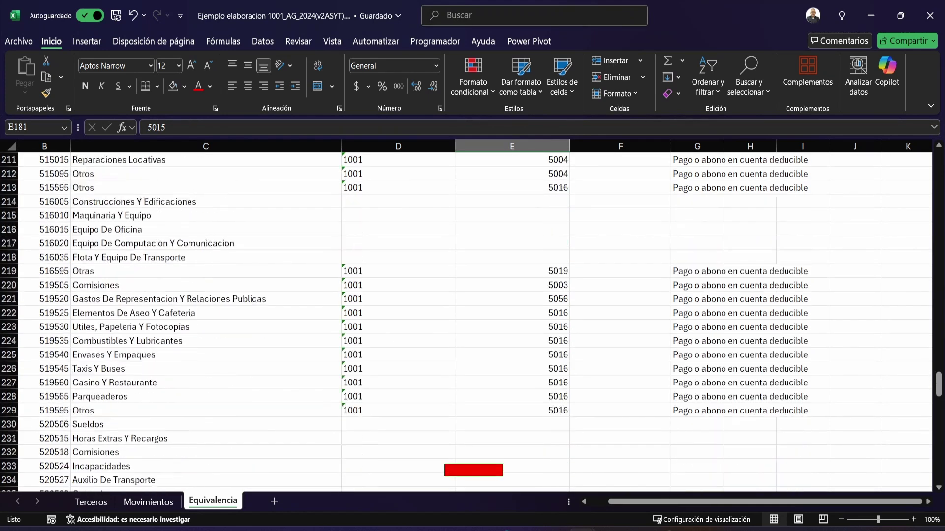
pyautogui.scroll(5, 473, 322)
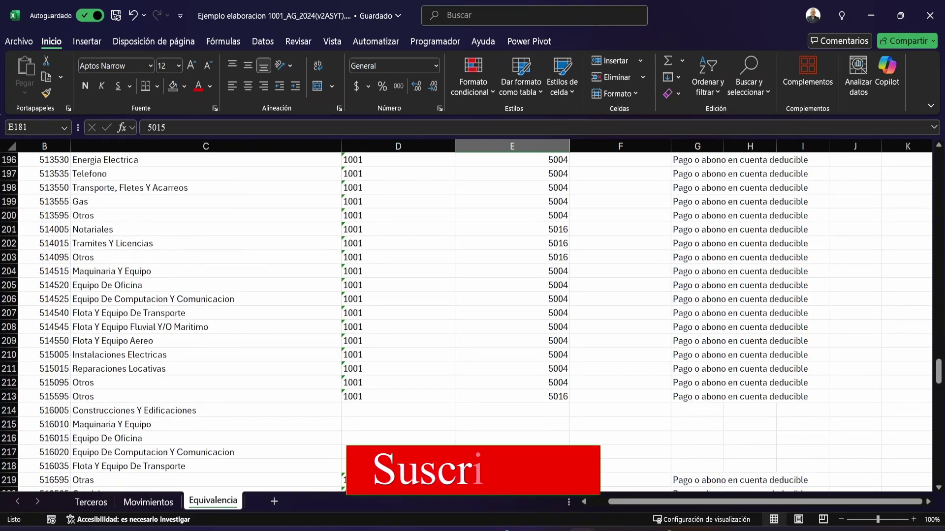
pyautogui.scroll(7, 473, 322)
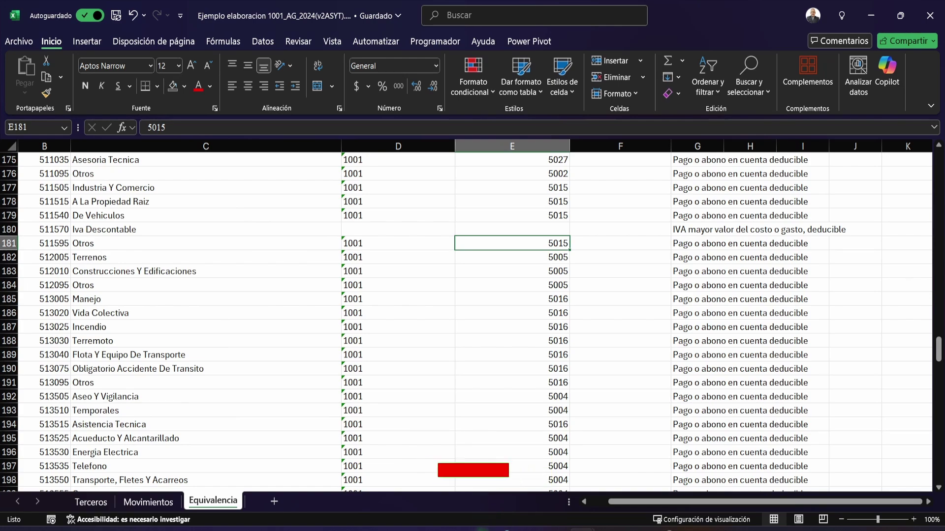
pyautogui.scroll(20, 473, 322)
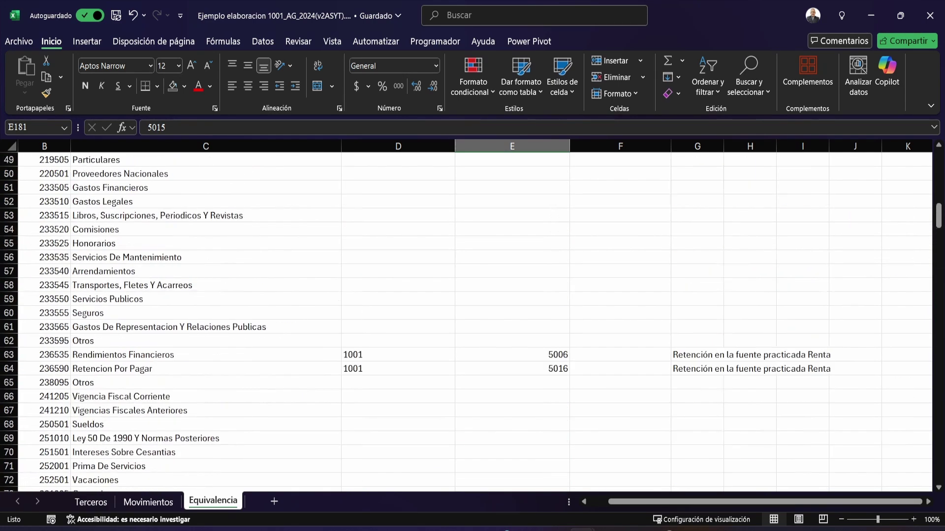
pyautogui.scroll(7, 472, 323)
# - Check the F1001 column headings and document types in the Formatos_Exogena workbook, and return to the Ejemplo elaboracion 1001 workbook
pyautogui.hotkey('alt', 'Tab')
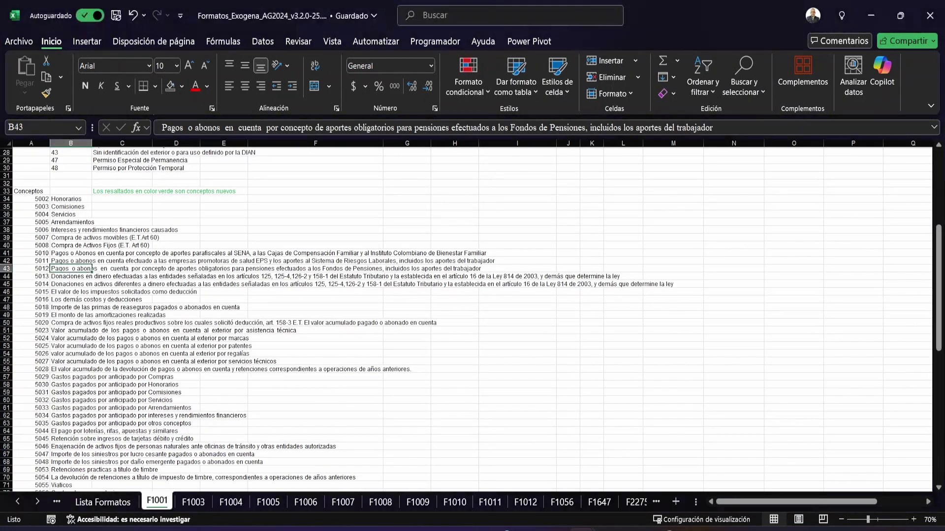
pyautogui.hotkey('alt', 'Tab')
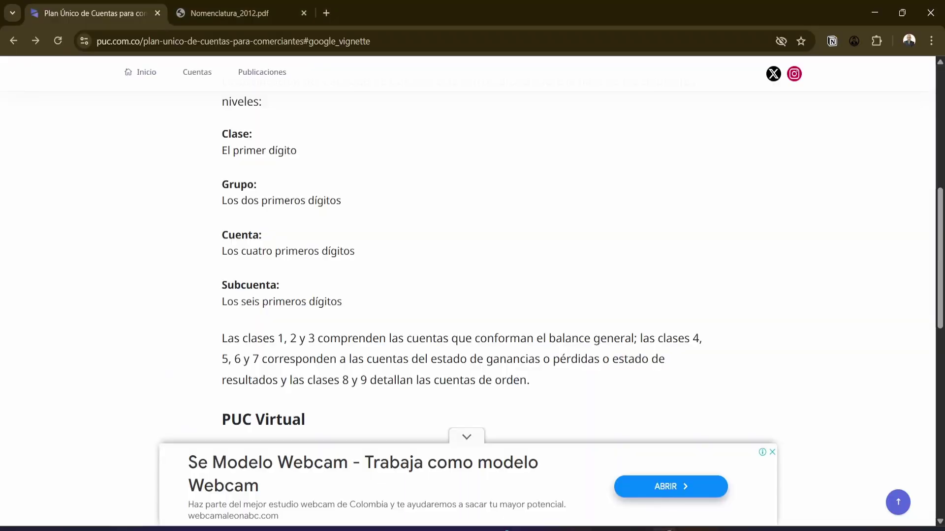
pyautogui.hotkey('alt', 'Tab')
pyautogui.scroll(6, 472, 322)
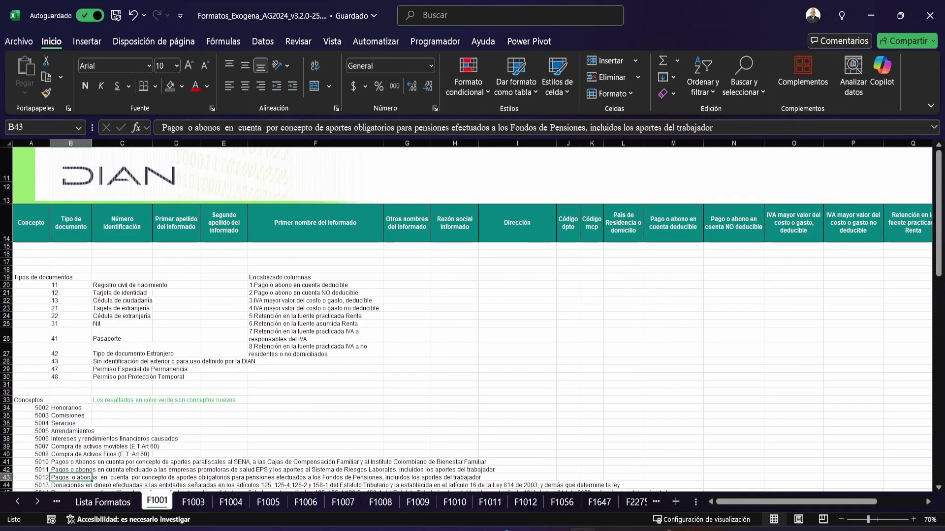
pyautogui.hotkey('alt', 'Tab')
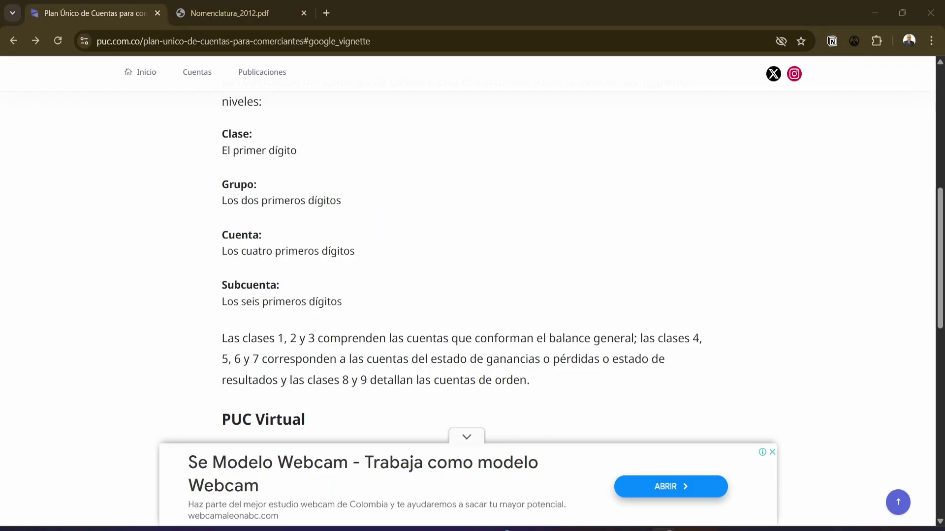
pyautogui.hotkey('alt', 'Tab')
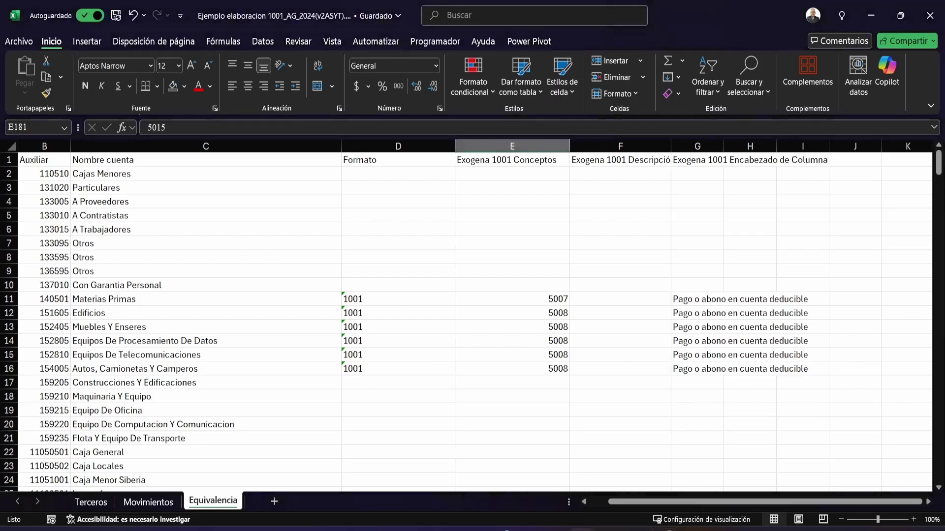
# - Convert the data range A1:M1068 on the Terceros sheet into a table with headers
pyautogui.click(91, 502)
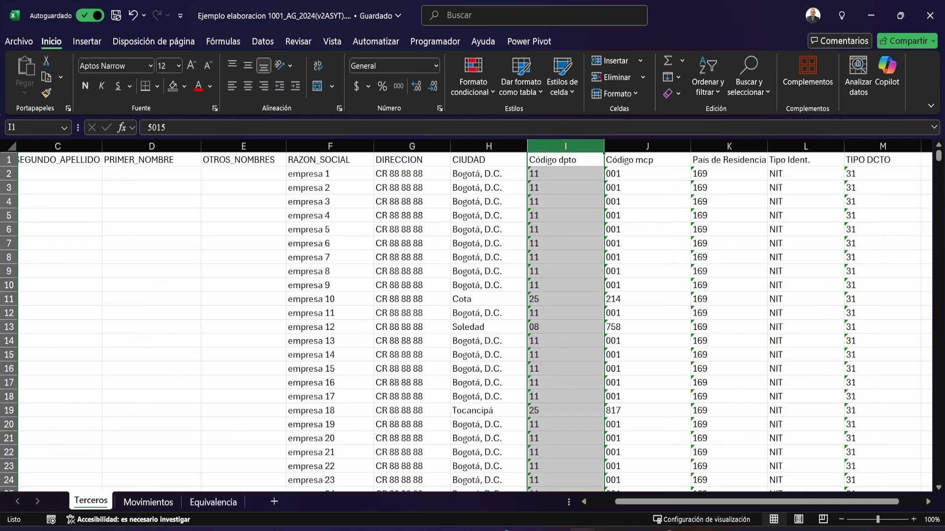
pyautogui.click(243, 243)
pyautogui.click(330, 243)
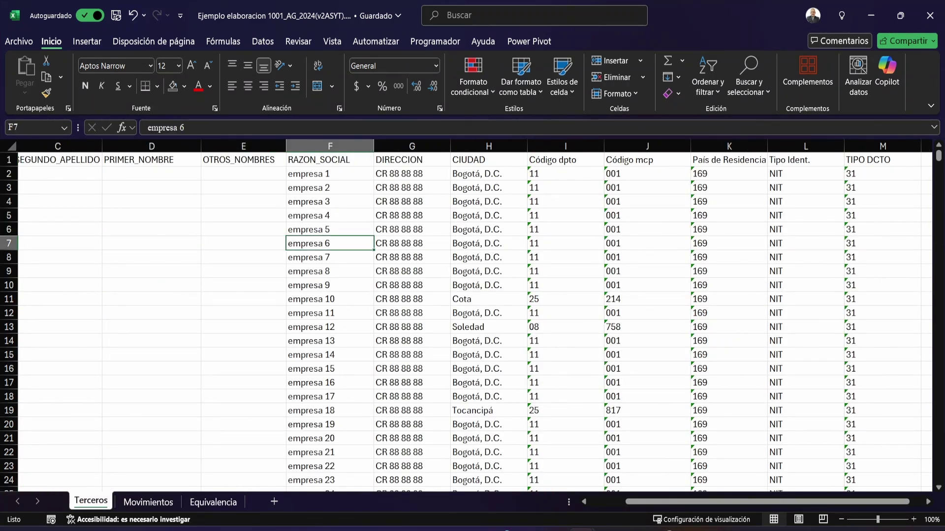
pyautogui.hotkey('ctrl', 't')
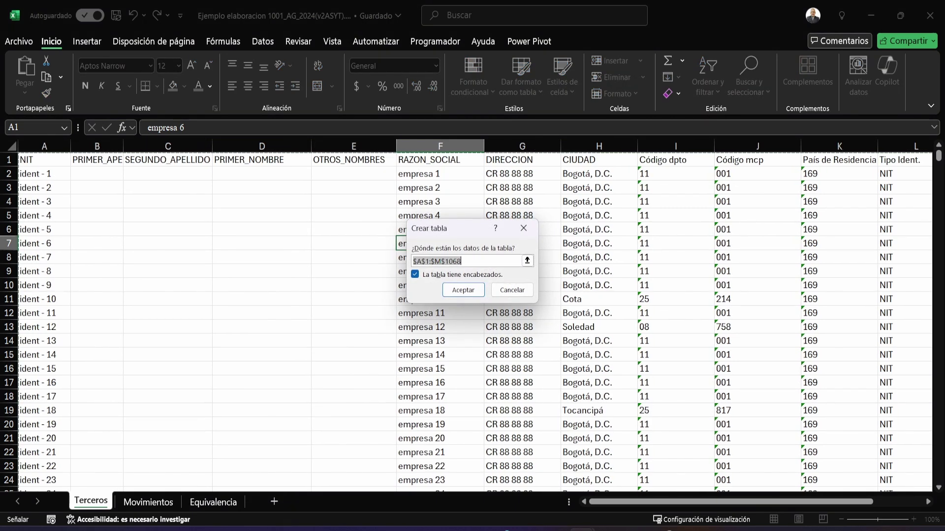
pyautogui.press('Return')
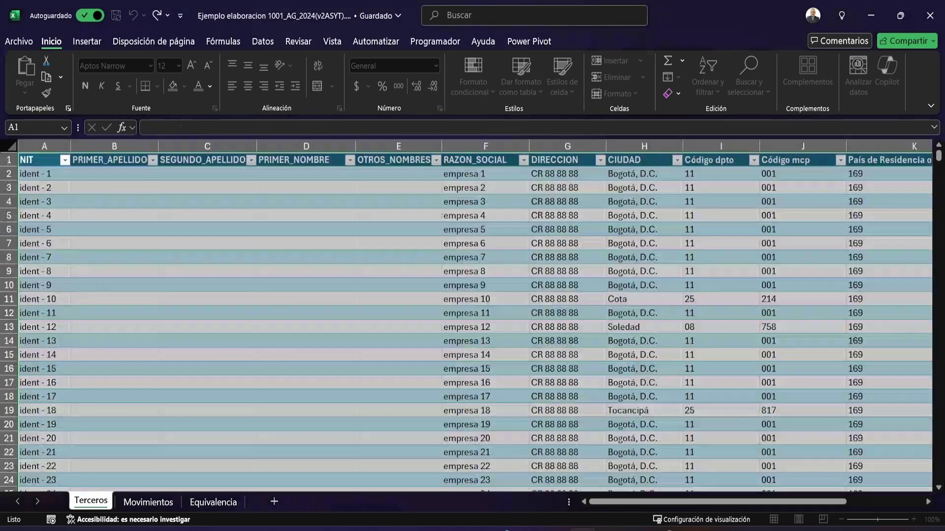
pyautogui.scroll(-1, 128, 187)
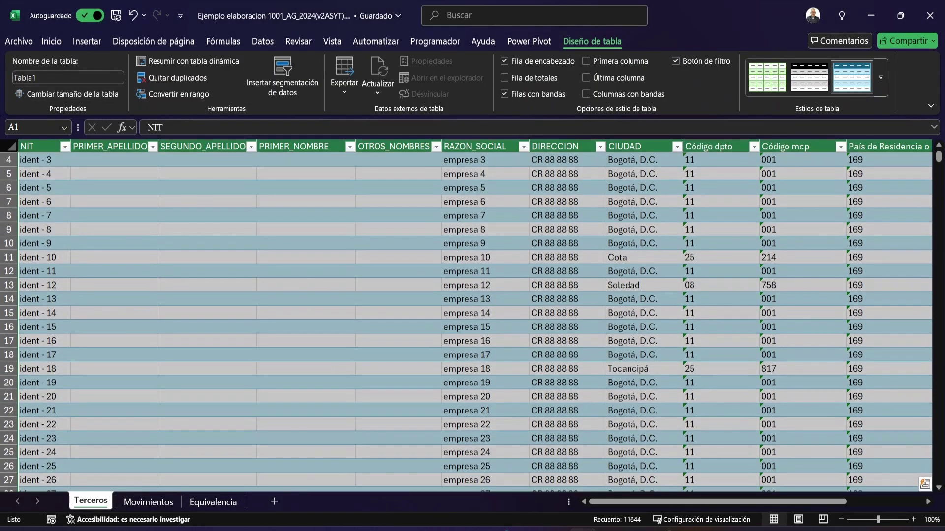
# - Rename the third-party data table as Terceros
pyautogui.click(68, 78)
pyautogui.click(15, 77)
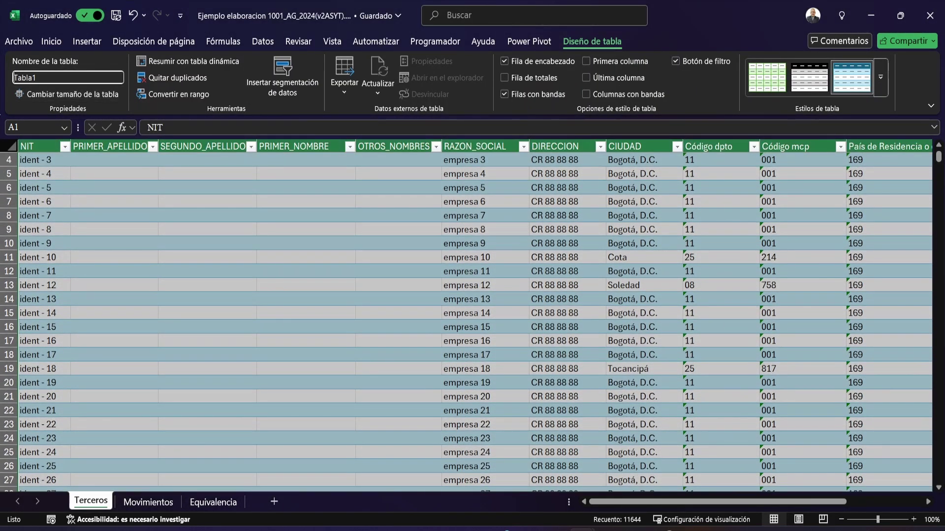
pyautogui.hotkey('ctrl', 'a')
pyautogui.write('Terceros')
pyautogui.click(114, 174)
# - Convert the data range A1:T300112 on the Movimientos sheet into a table with headers
pyautogui.click(148, 502)
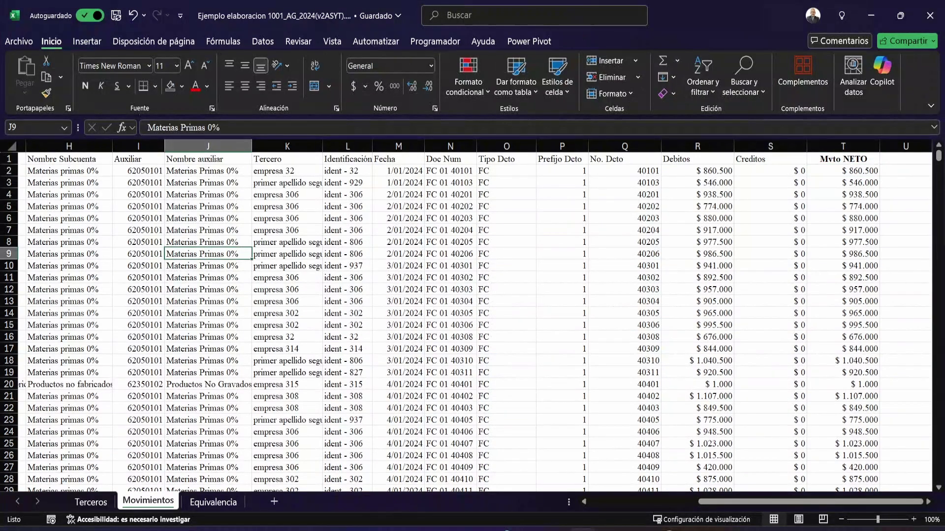
pyautogui.hotkey('ctrl', 't')
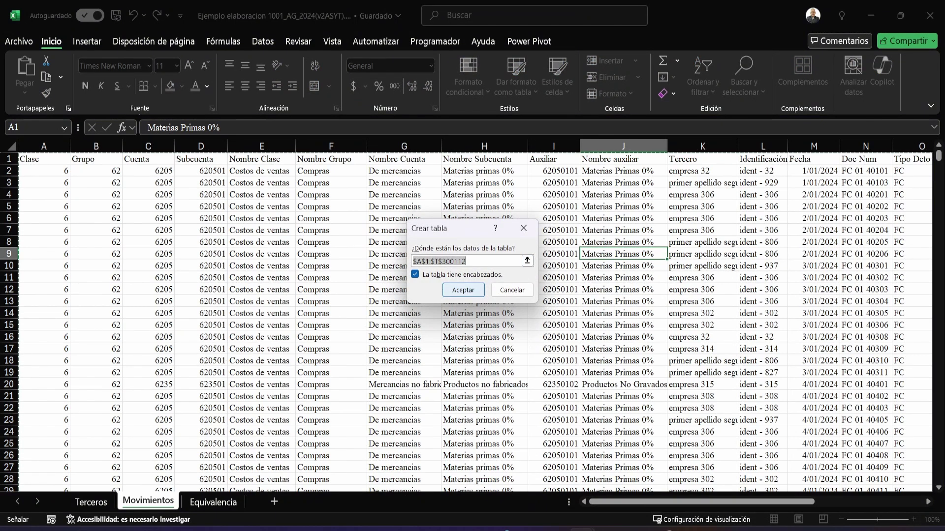
pyautogui.press('Return')
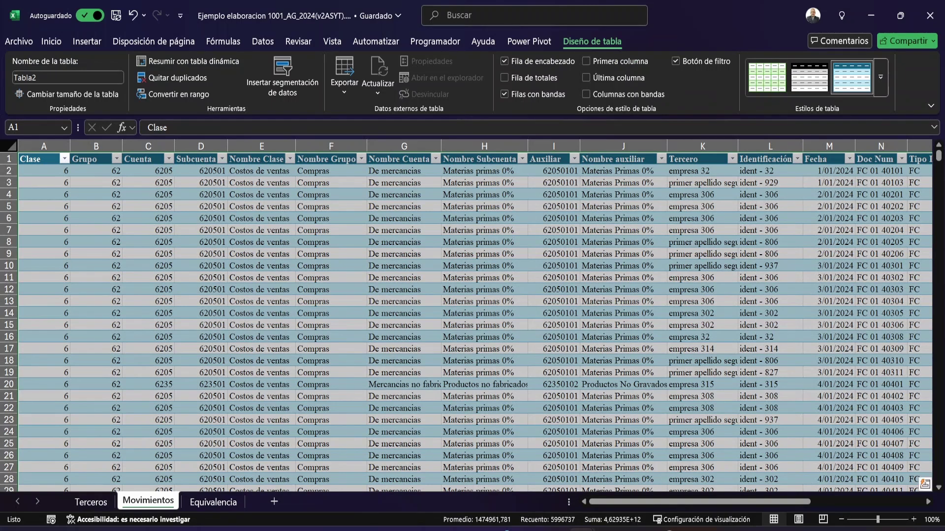
# - Rename the accounting movements table as Movimientos
pyautogui.click(68, 77)
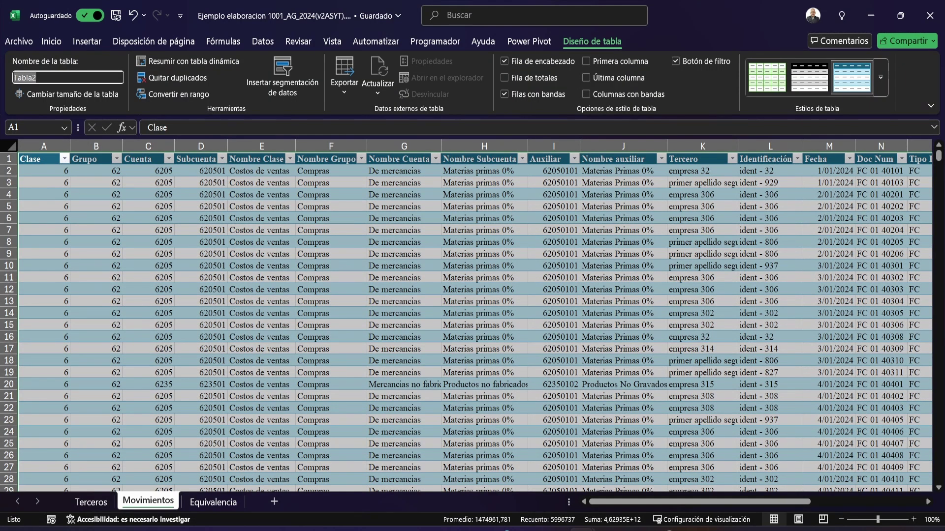
pyautogui.write('Movi')
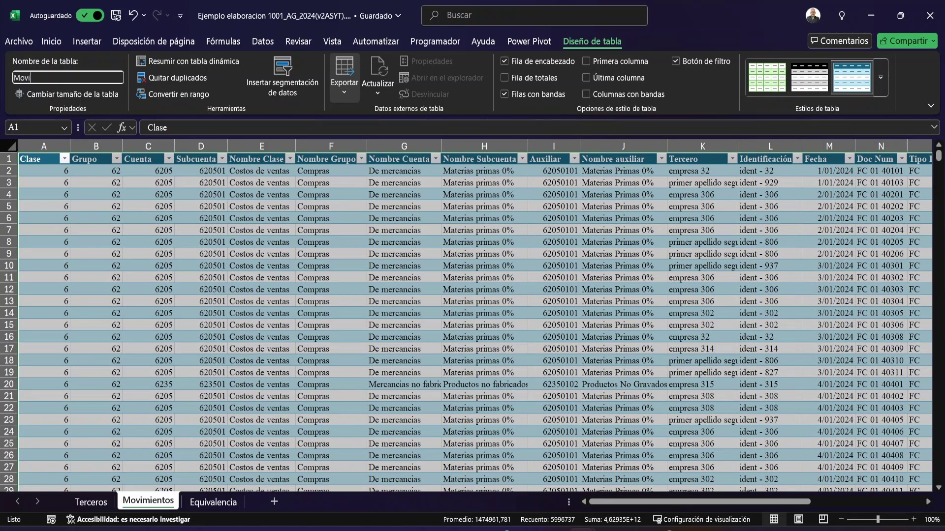
pyautogui.write('ientos')
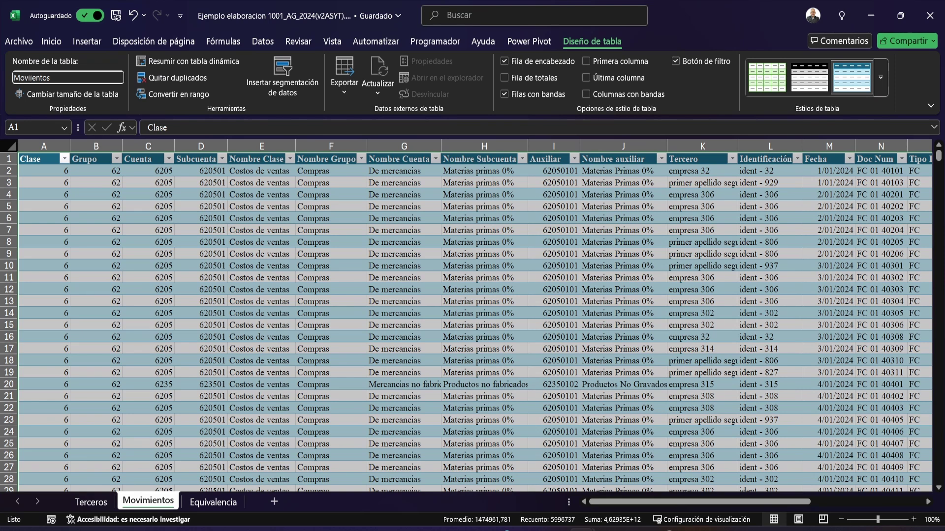
pyautogui.write('m')
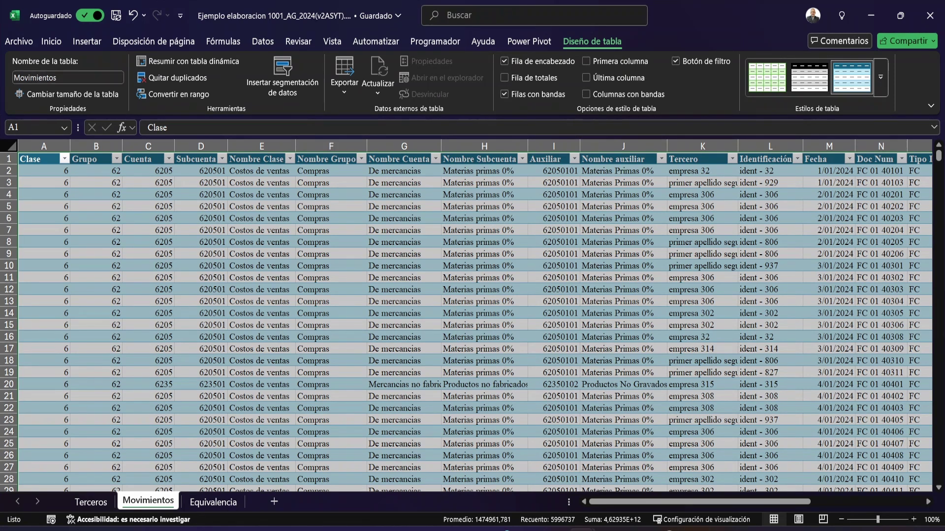
pyautogui.click(261, 230)
# - Convert the data range A1:G310 on the Equivalencia sheet into a table with headers
pyautogui.click(213, 502)
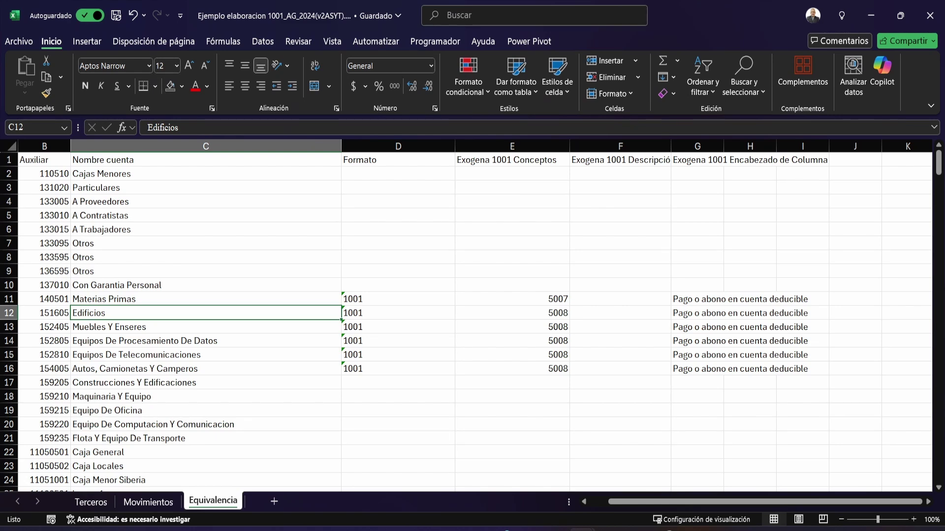
pyautogui.hotkey('ctrl', 't')
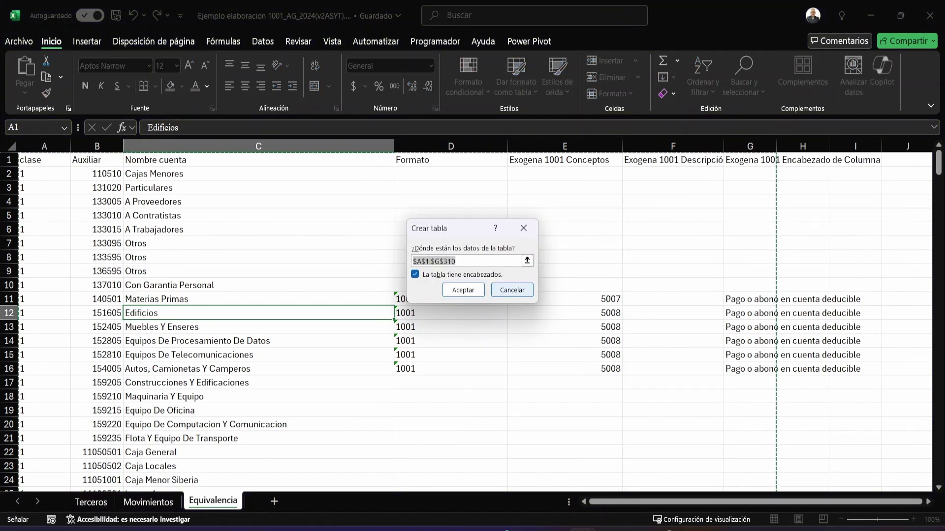
pyautogui.click(463, 290)
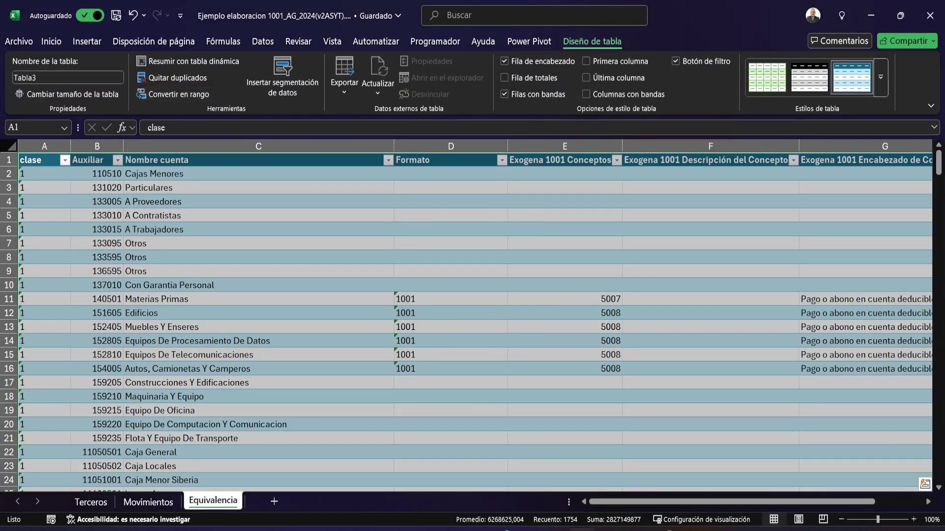
# - Rename the account-to-concept equivalence table as Equivalencia
pyautogui.click(17, 78)
pyautogui.hotkey('shift', 'Home')
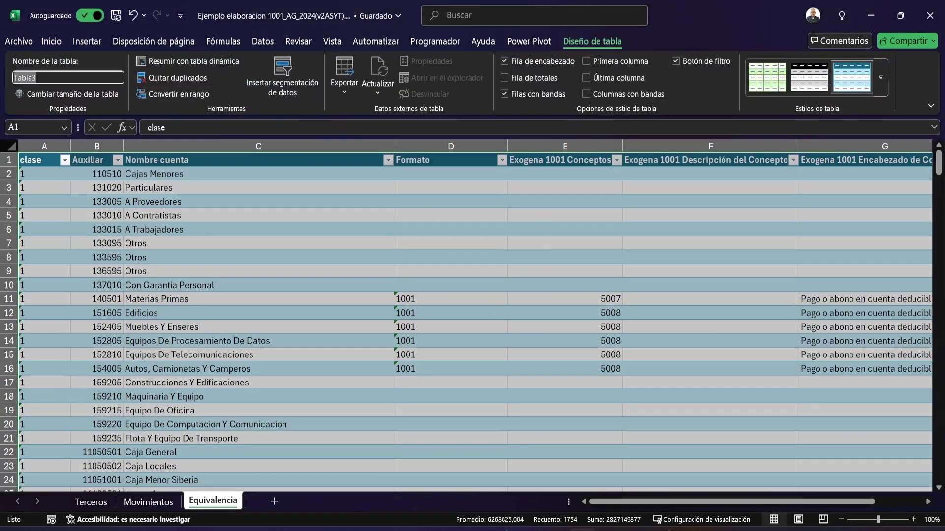
pyautogui.write('Equivalencia')
pyautogui.click(451, 244)
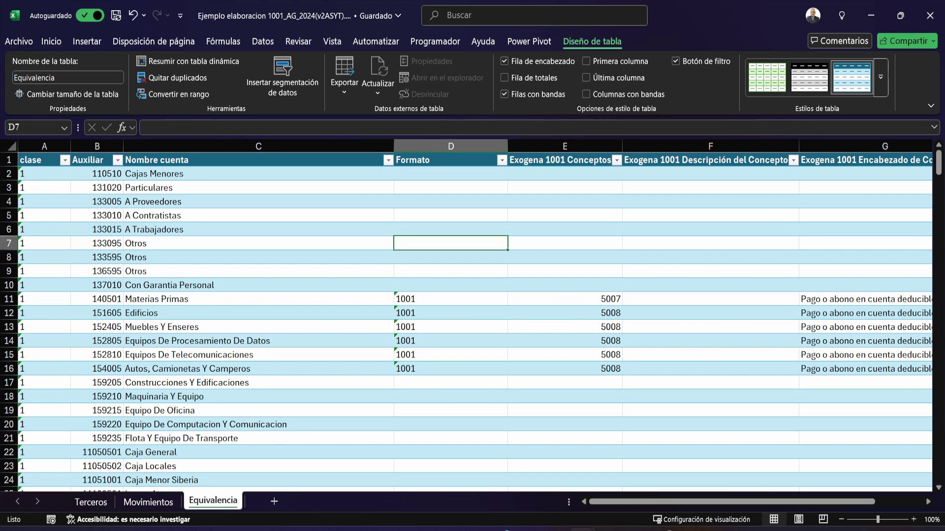
# - Check in the ribbon customization options that the Power Pivot tab is enabled
pyautogui.click(19, 41)
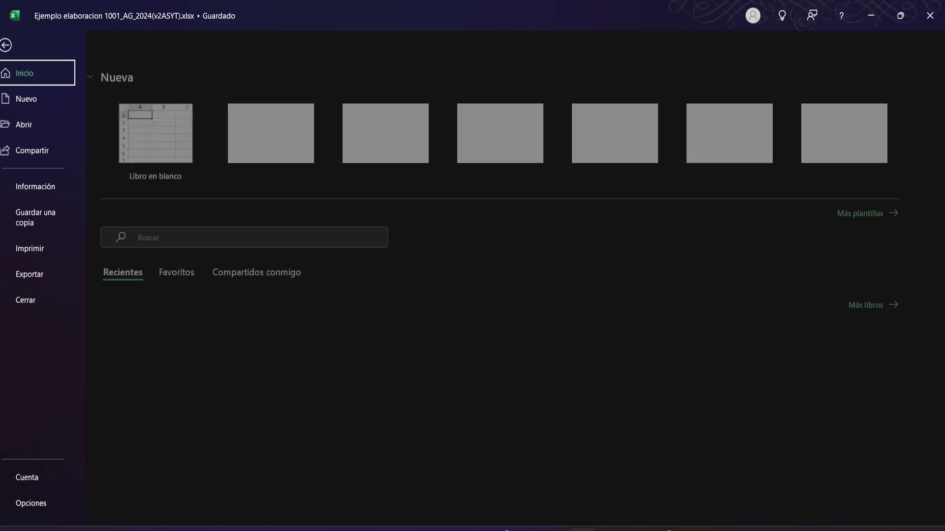
pyautogui.press('Escape')
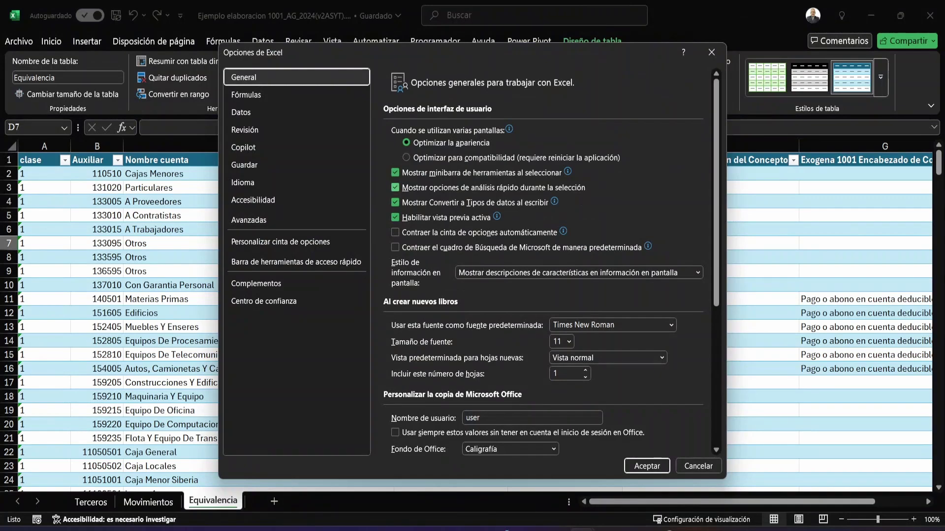
pyautogui.click(295, 220)
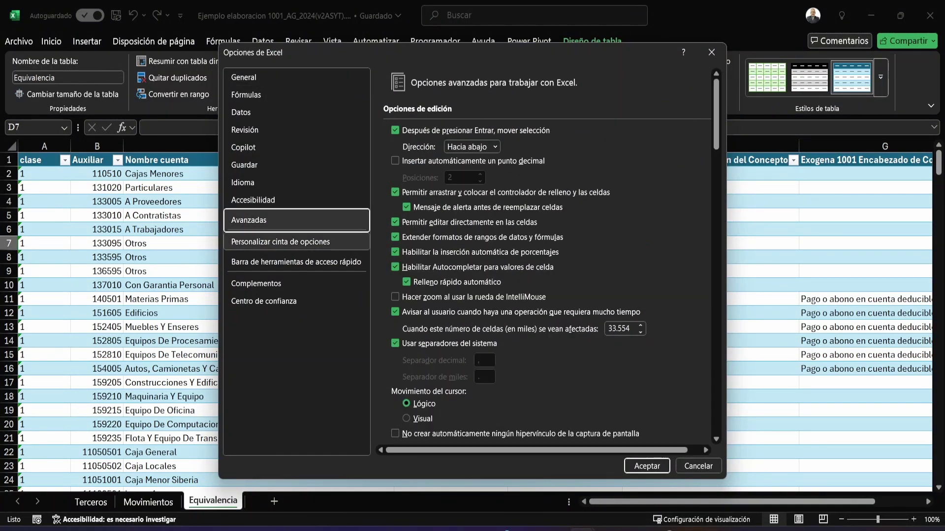
pyautogui.click(296, 241)
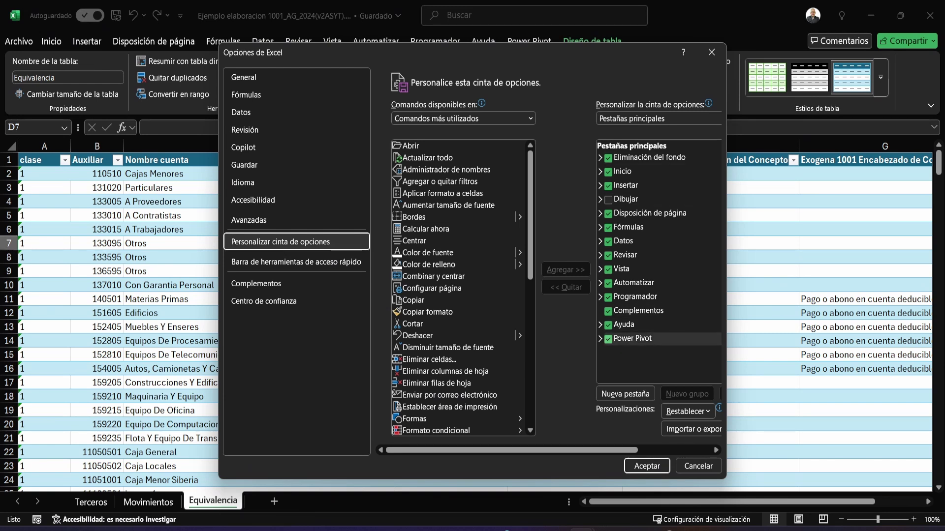
pyautogui.click(632, 339)
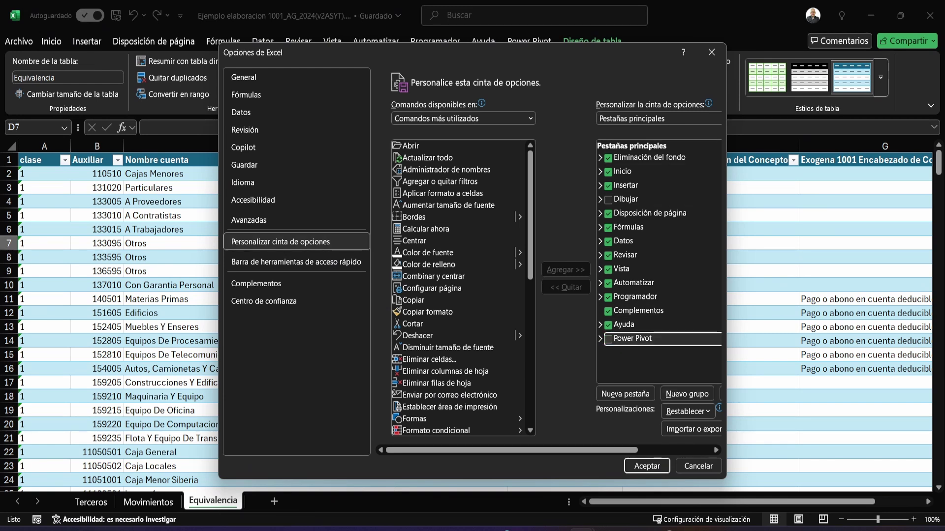
pyautogui.click(646, 466)
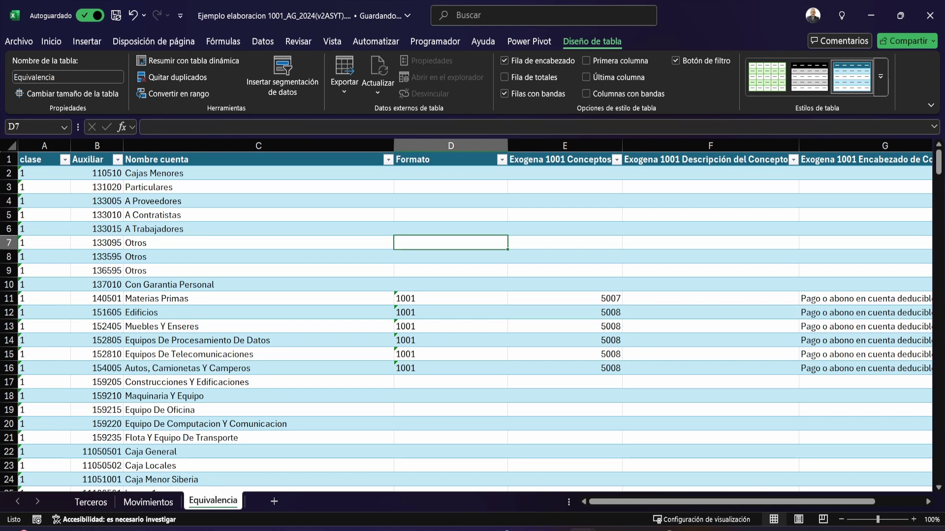
# - Add the Equivalencia table to the Power Pivot data model and return to the workbook
pyautogui.click(529, 41)
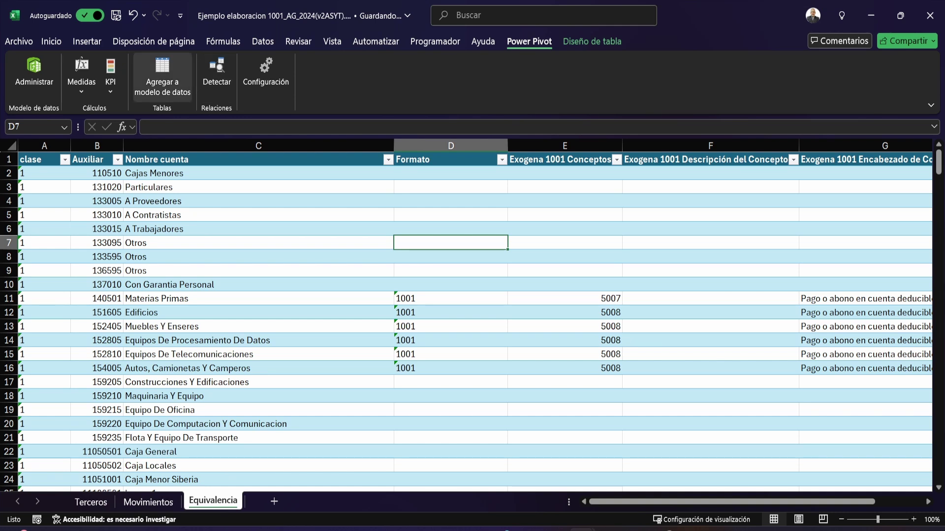
pyautogui.click(163, 78)
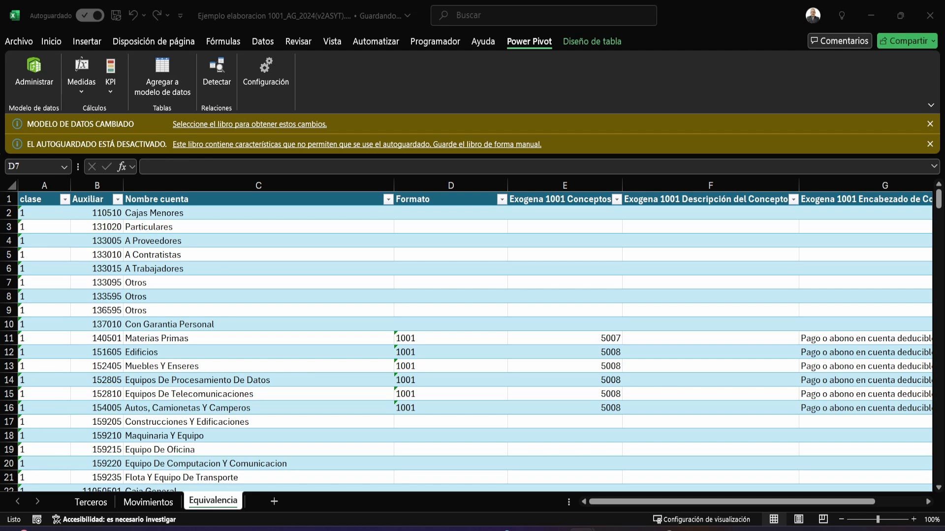
pyautogui.moveTo(0, 2); pyautogui.dragTo(450, 53)
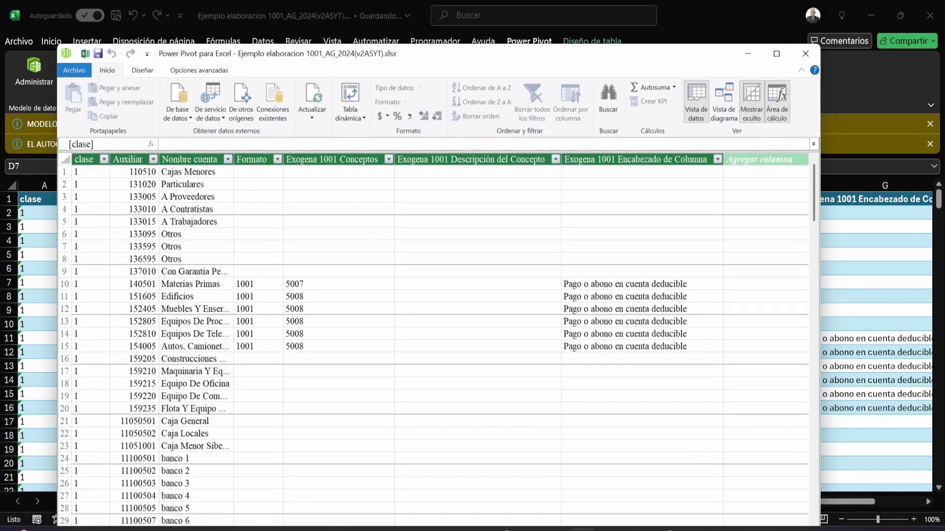
pyautogui.moveTo(820, 45); pyautogui.dragTo(825, 85)
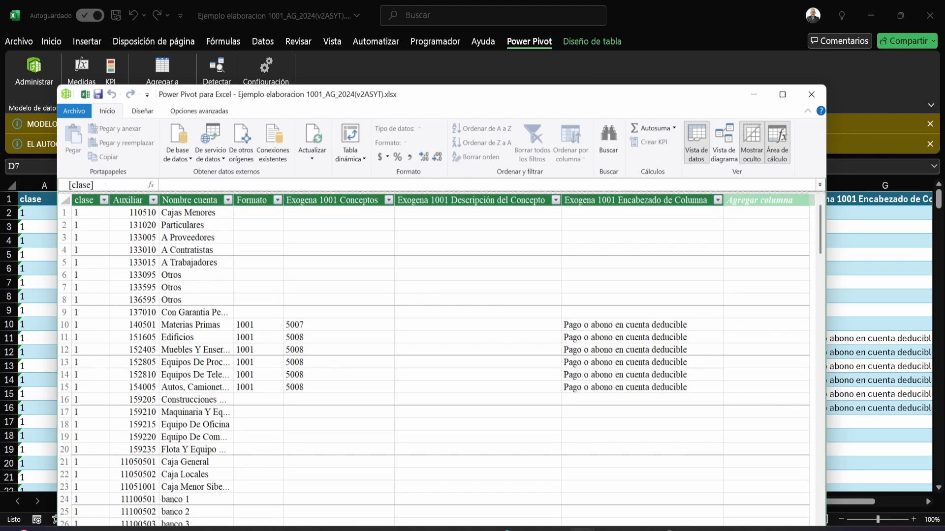
pyautogui.moveTo(591, 94); pyautogui.dragTo(666, 31)
pyautogui.click(830, 31)
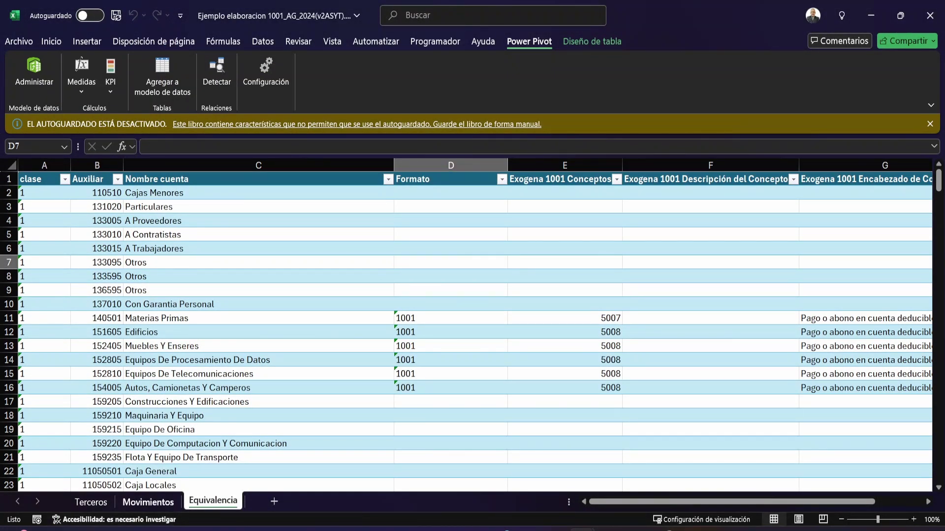
# - Add the Movimientos table to the Power Pivot data model
pyautogui.click(148, 503)
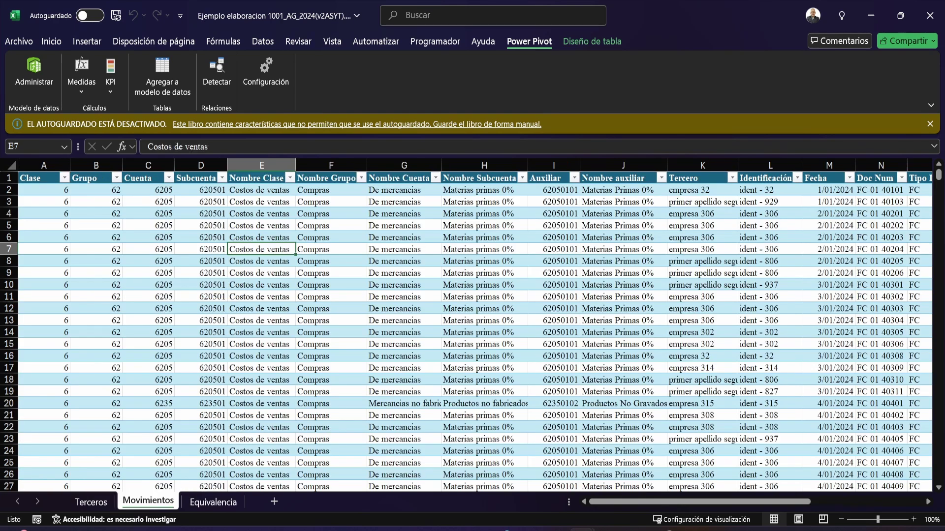
pyautogui.click(162, 77)
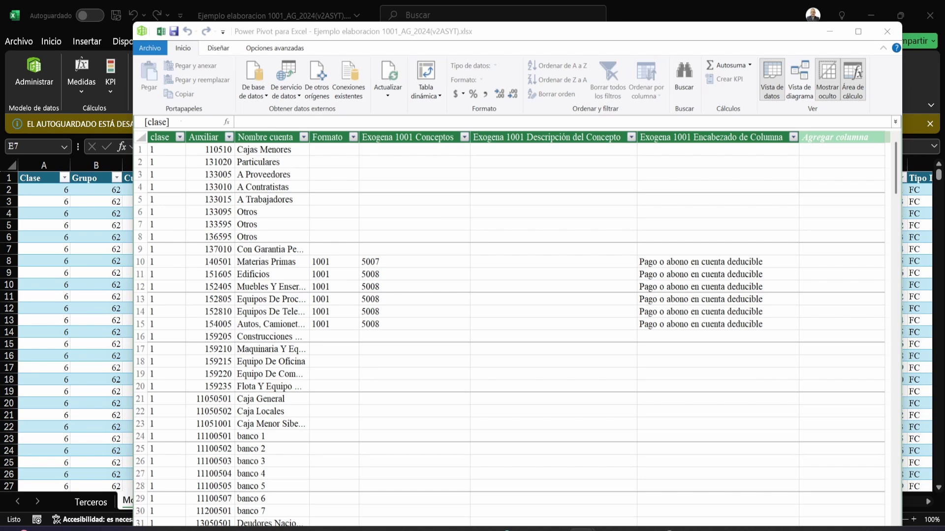
pyautogui.click(887, 32)
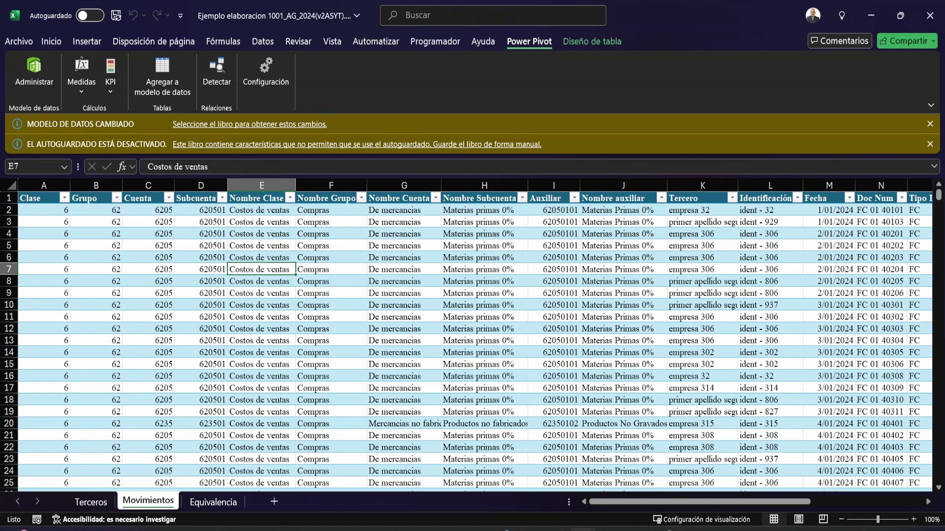
pyautogui.click(162, 77)
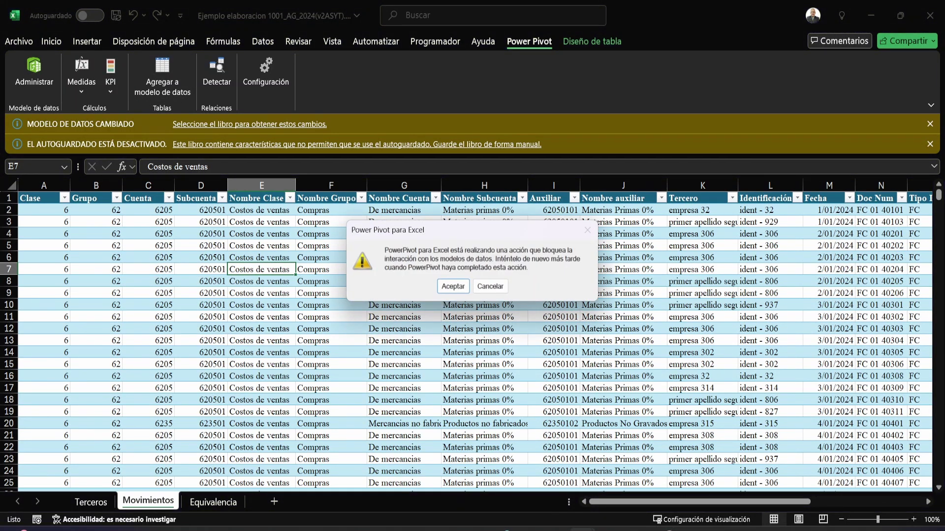
pyautogui.click(490, 287)
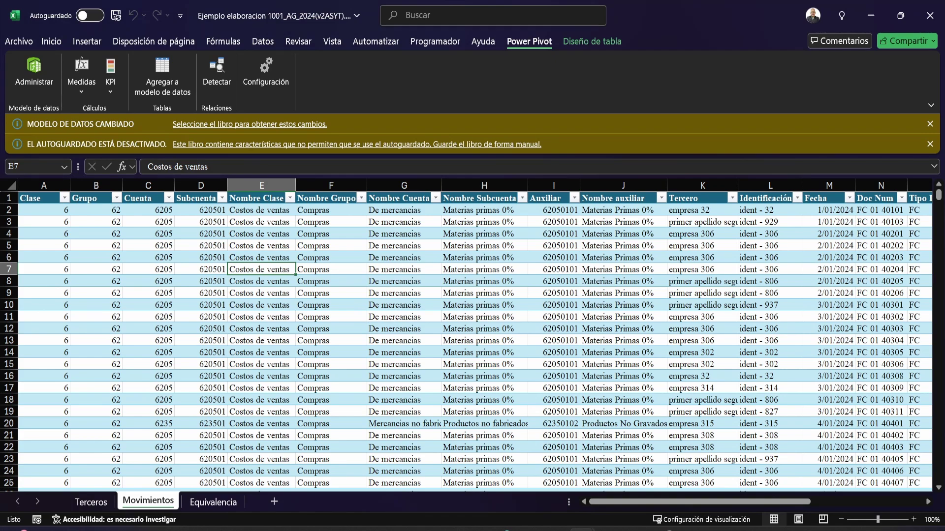
# - Review the Movimientos table in the maximized Power Pivot window and return to the Excel workbook
pyautogui.click(664, 530)
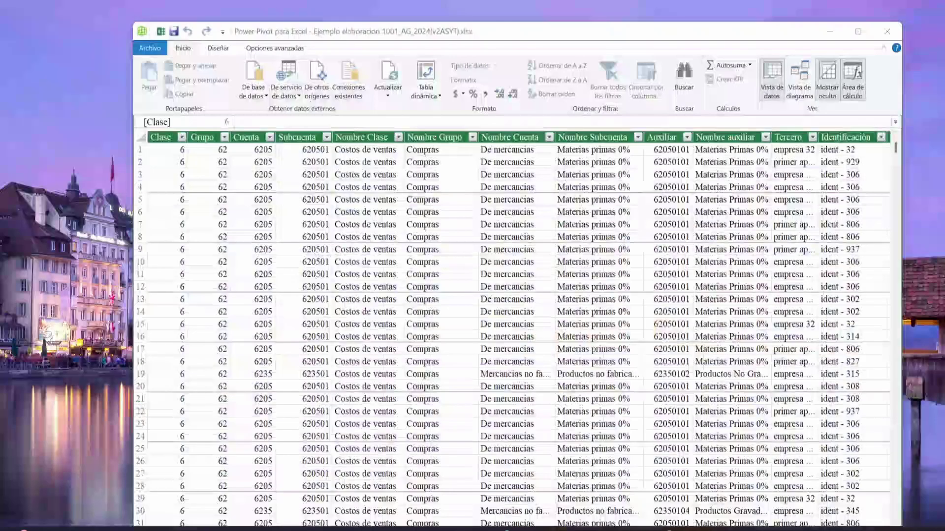
pyautogui.click(630, 477)
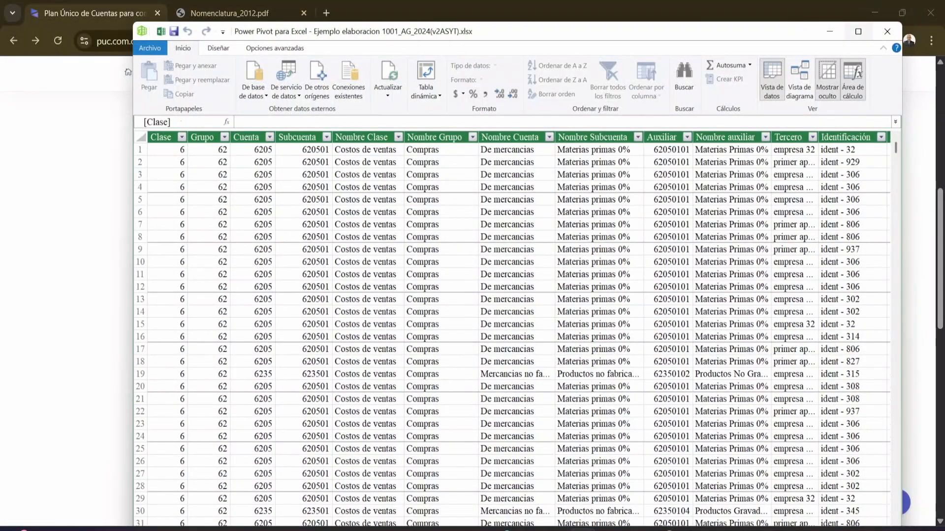
pyautogui.click(858, 31)
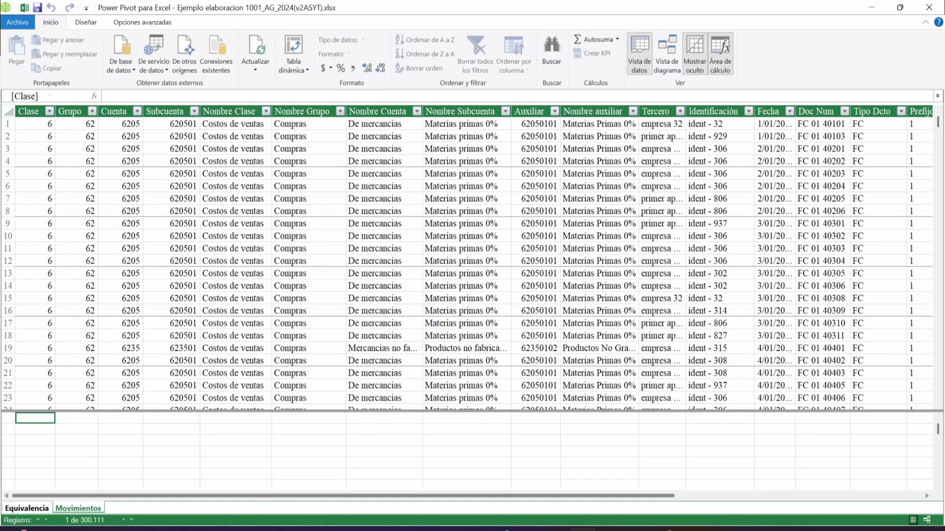
pyautogui.click(872, 7)
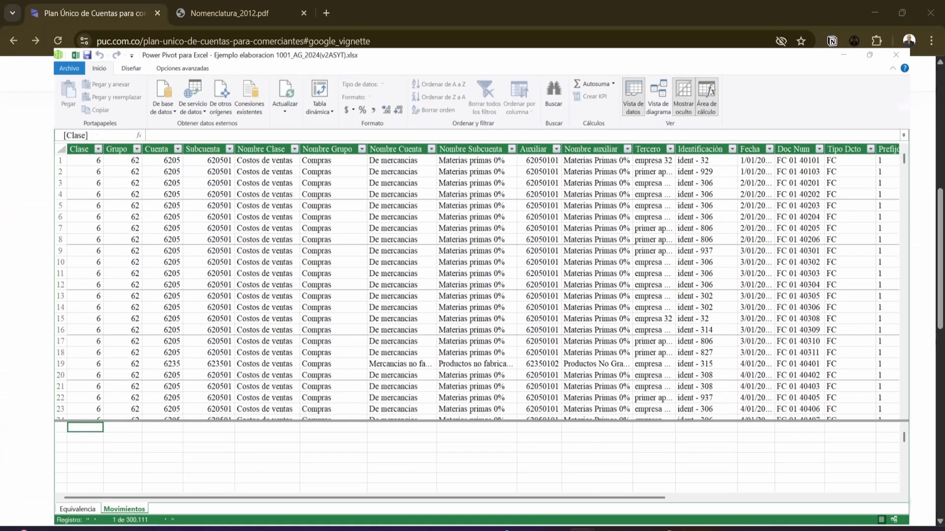
pyautogui.click(874, 12)
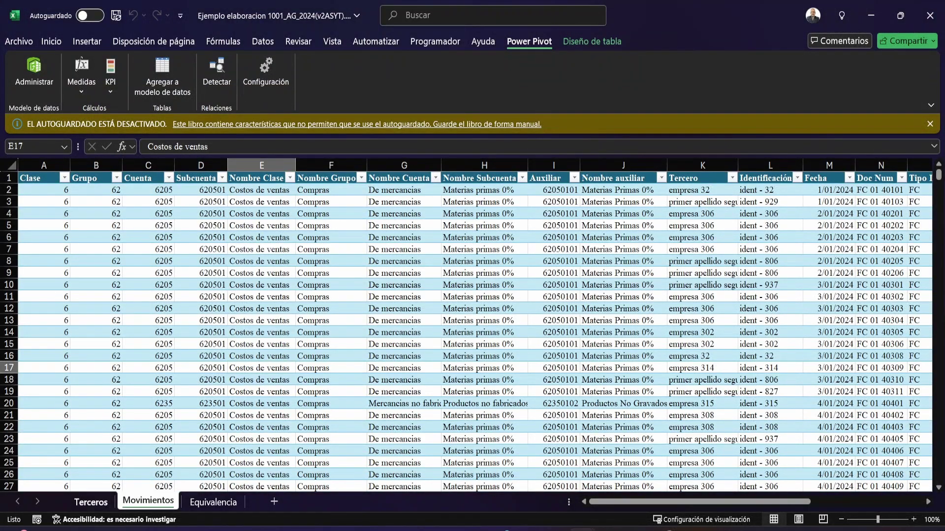
# - Add the Terceros table to the Power Pivot data model
pyautogui.click(90, 502)
pyautogui.click(208, 360)
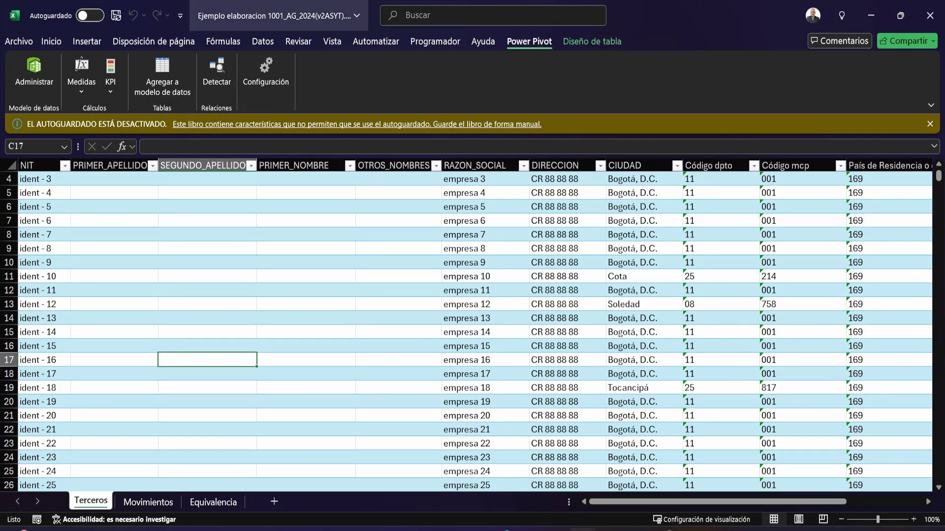
pyautogui.click(163, 74)
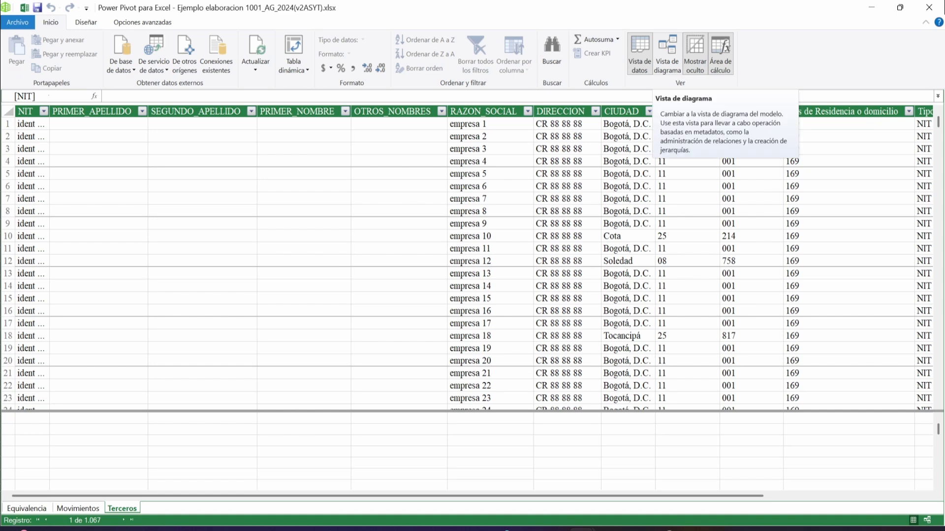
# - Relate the Identificación field of Movimientos to the NIT field of Terceros in the data model's diagram view
pyautogui.click(667, 53)
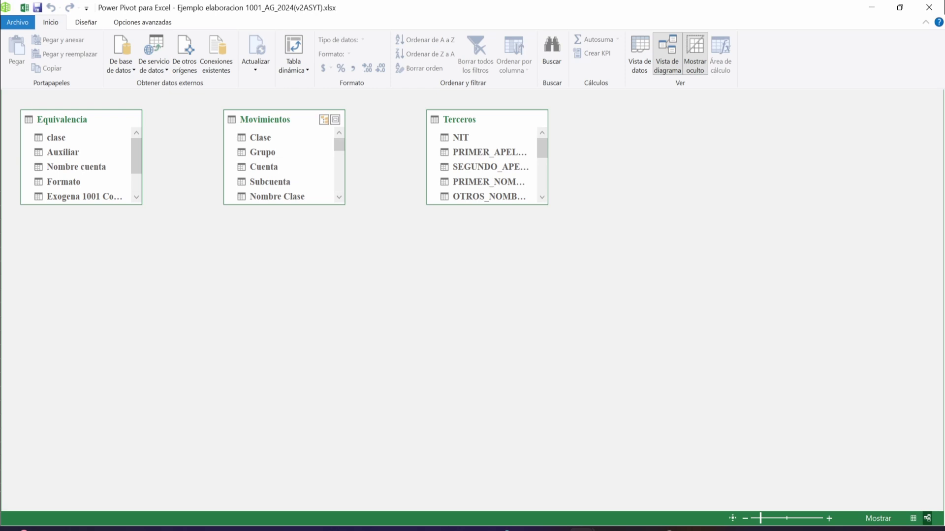
pyautogui.moveTo(339, 144); pyautogui.dragTo(339, 169)
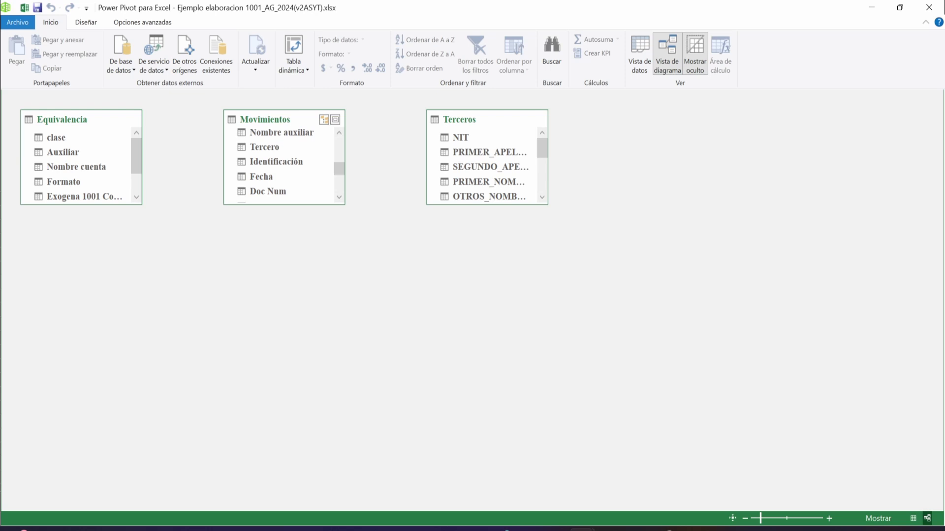
pyautogui.moveTo(275, 162); pyautogui.dragTo(453, 140)
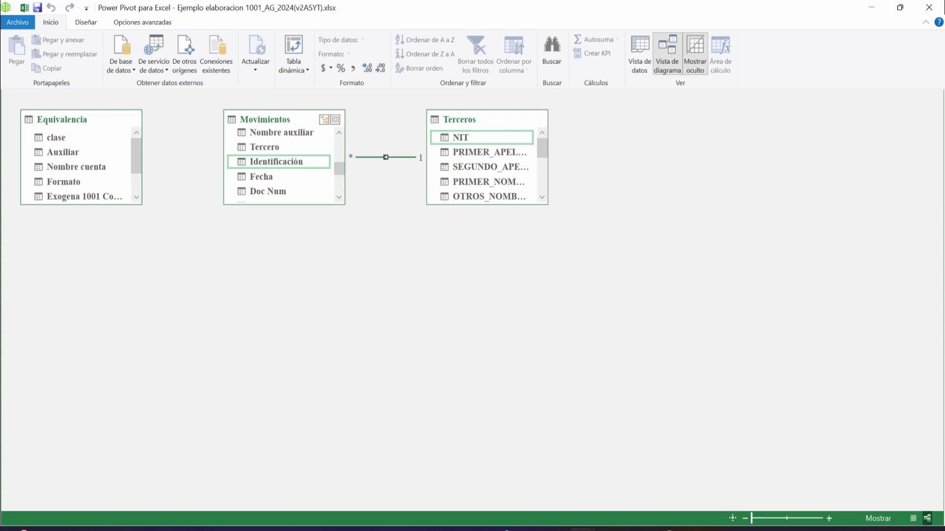
# - Relate the Auxiliar field of Movimientos to the Auxiliar field of Equivalencia and leave the Power Pivot window
pyautogui.click(338, 168)
pyautogui.moveTo(337, 169); pyautogui.dragTo(336, 162)
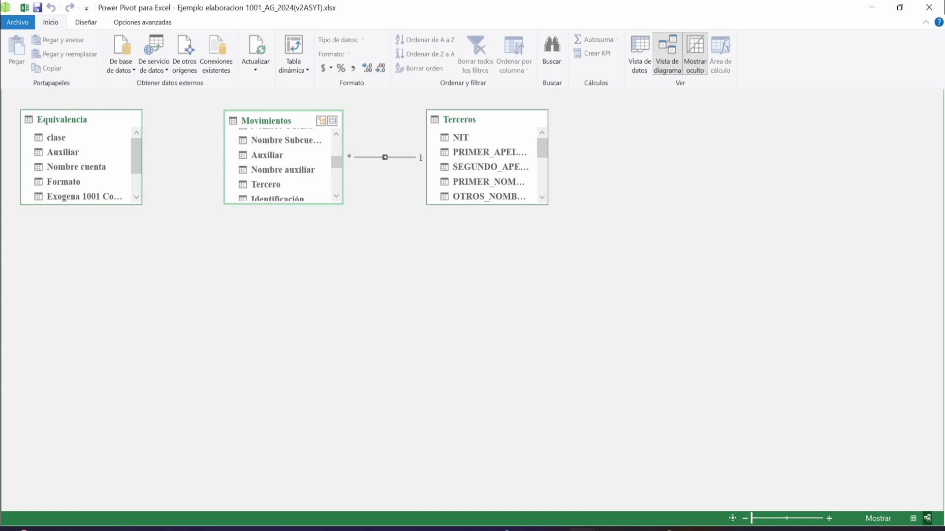
pyautogui.moveTo(266, 155); pyautogui.dragTo(54, 153)
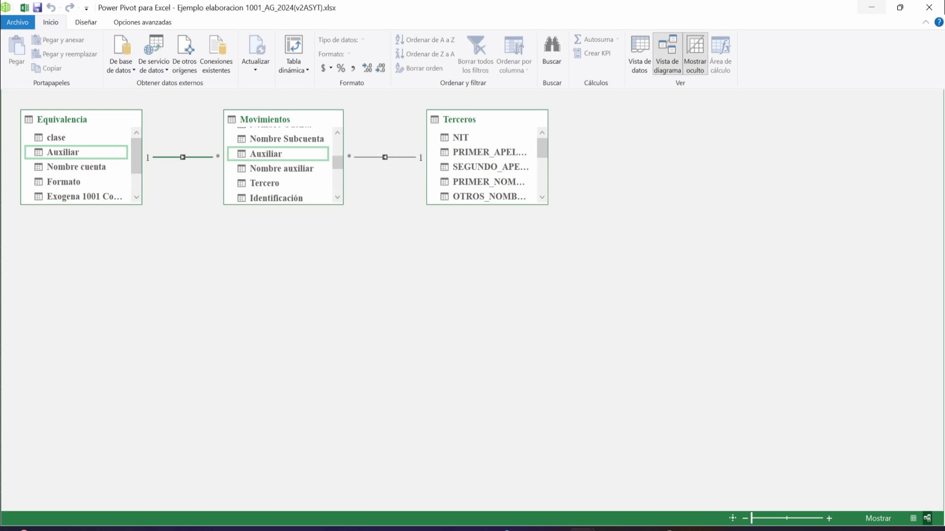
pyautogui.click(872, 6)
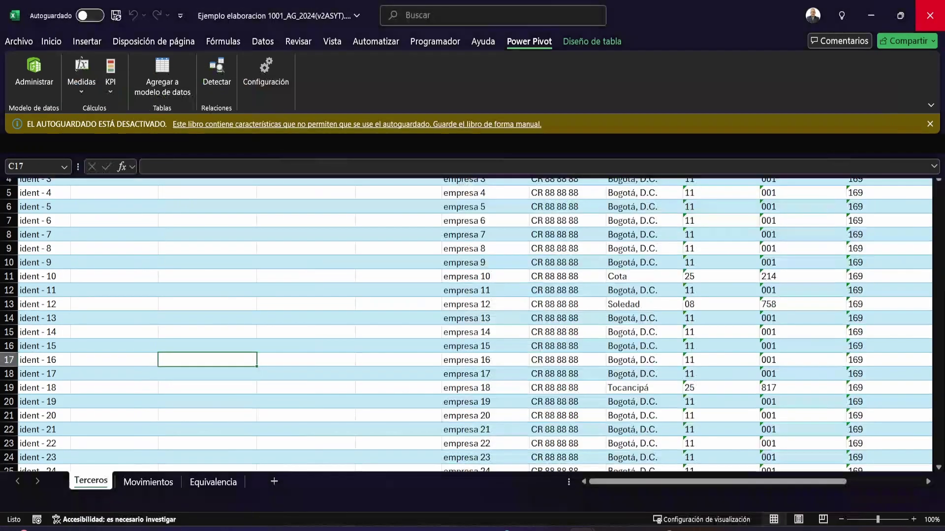
# - Insert a pivot table based on the workbook's data model in a new worksheet
pyautogui.click(398, 263)
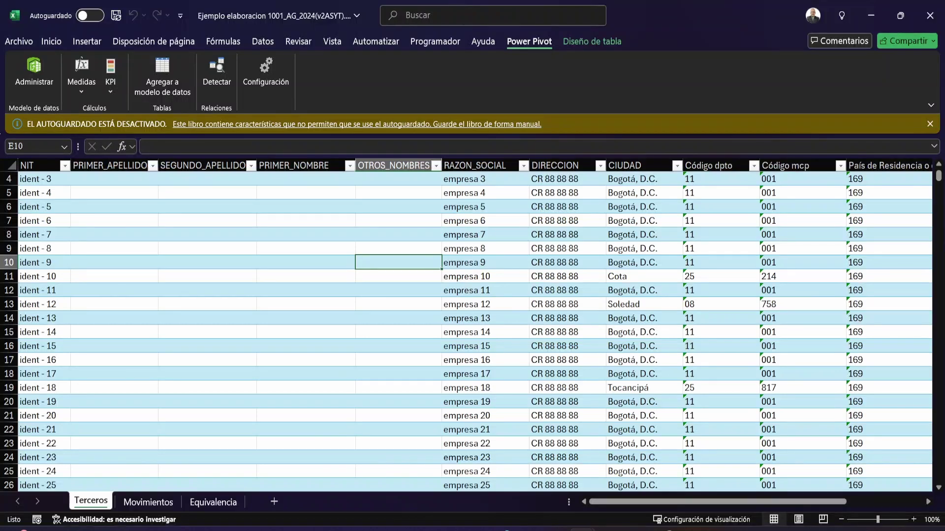
pyautogui.click(51, 42)
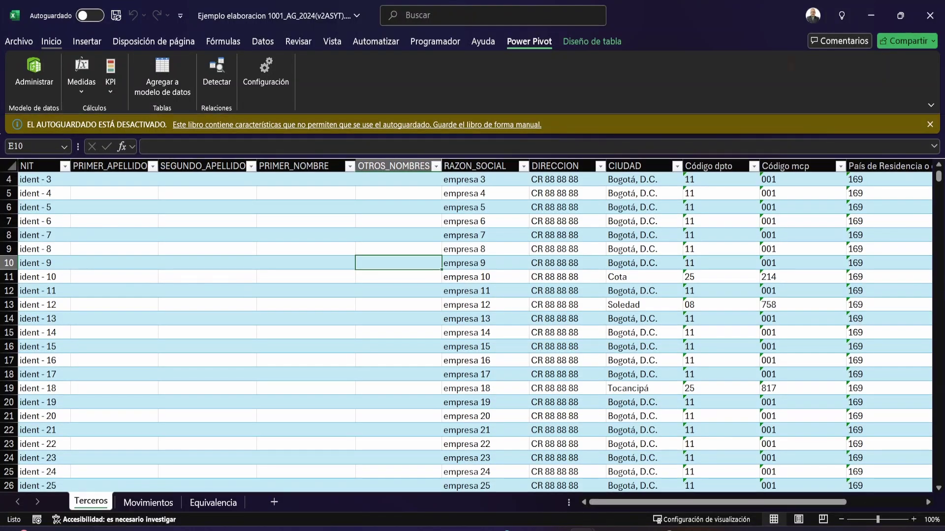
pyautogui.click(87, 42)
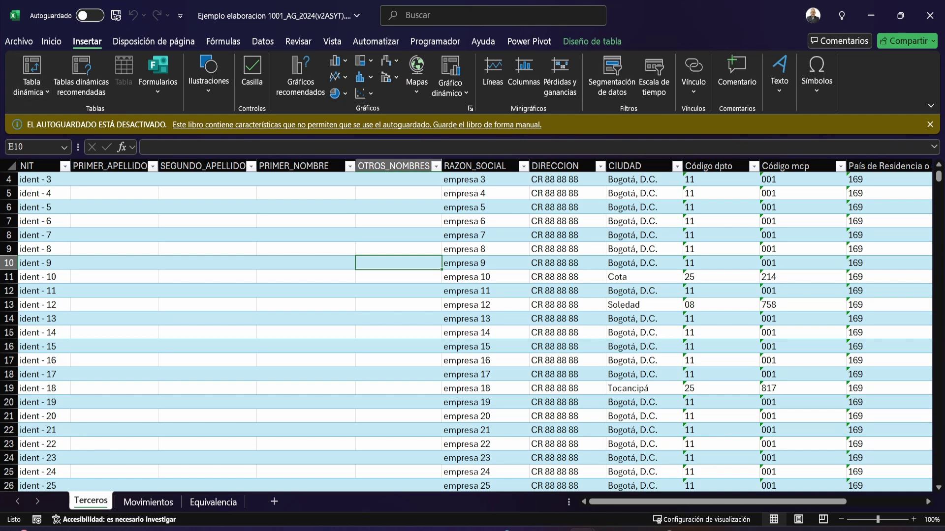
pyautogui.click(32, 89)
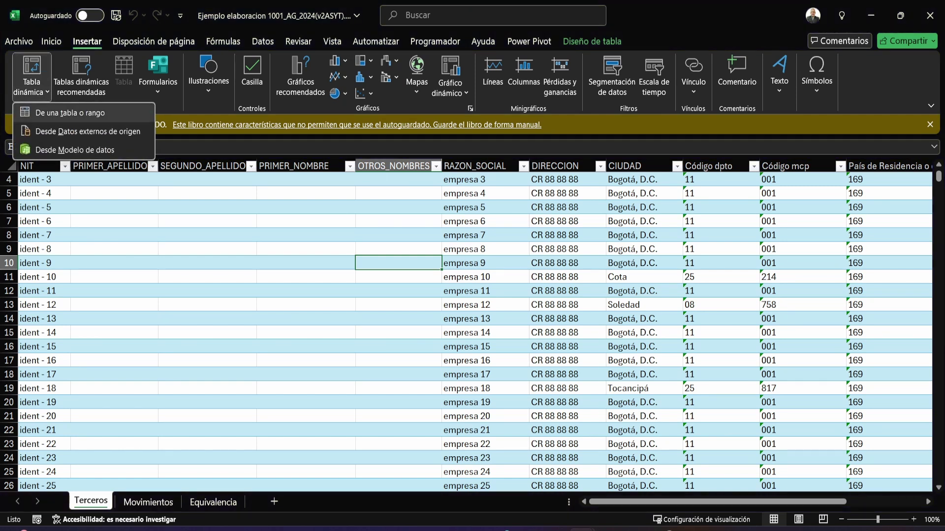
pyautogui.click(75, 150)
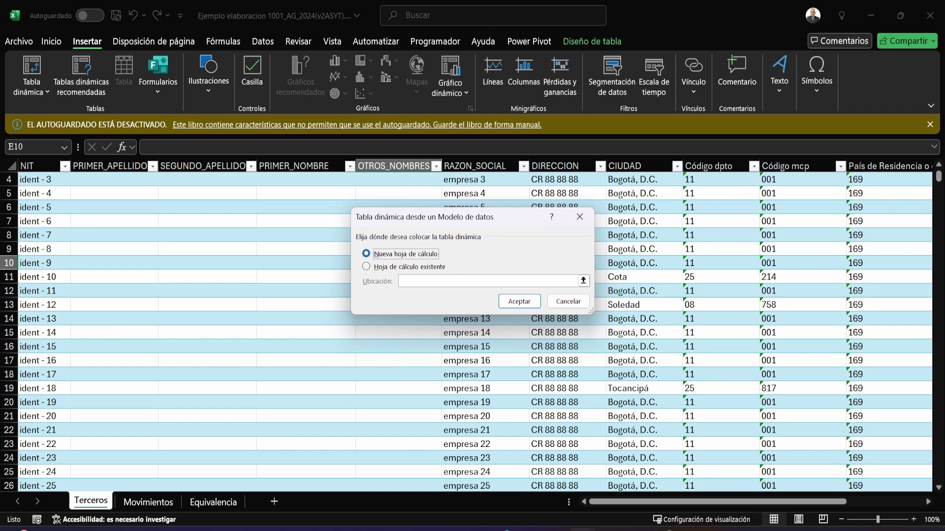
pyautogui.click(520, 301)
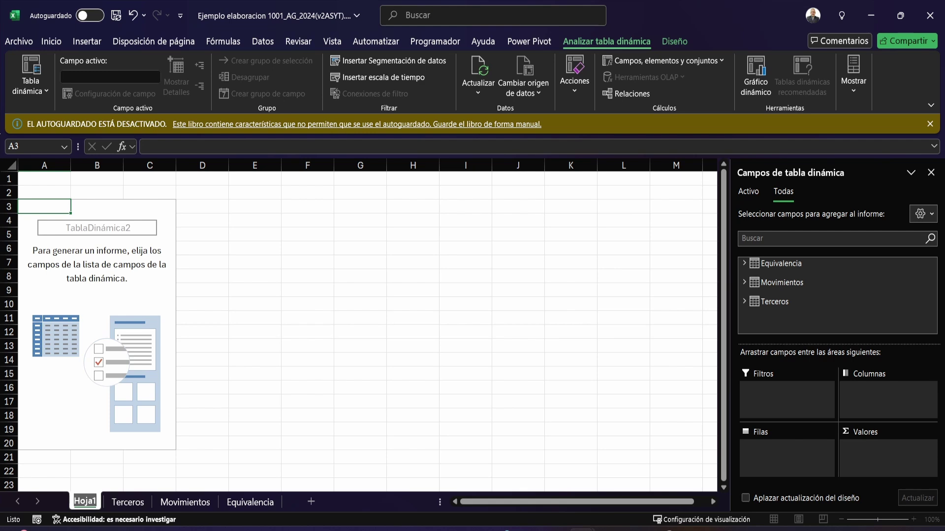
# - Rename the new pivot table worksheet as Borrador 1001
pyautogui.write('Borra')
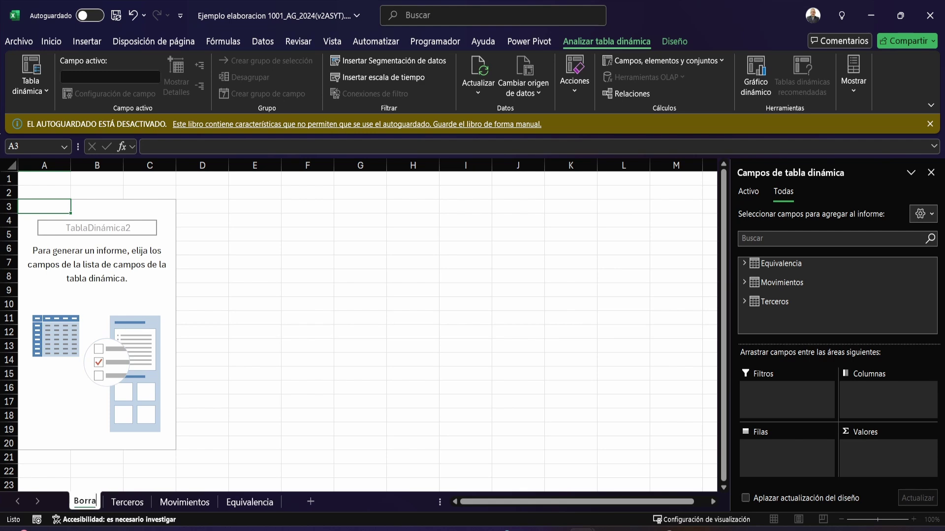
pyautogui.write('dort')
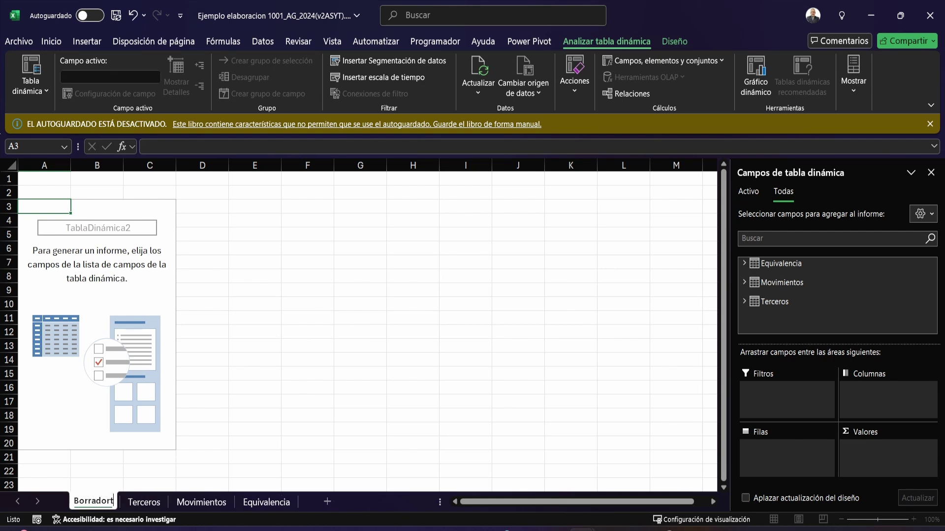
pyautogui.press('BackSpace')
pyautogui.write('1001')
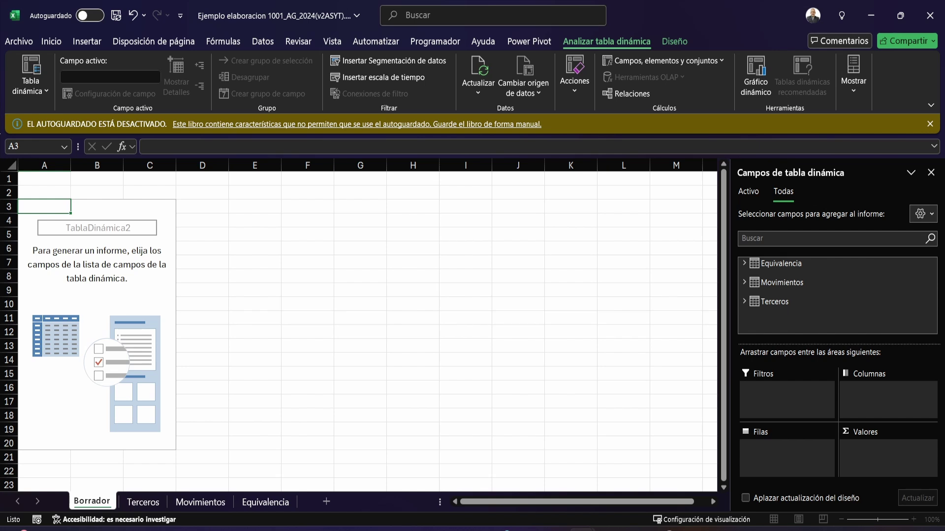
pyautogui.click(150, 277)
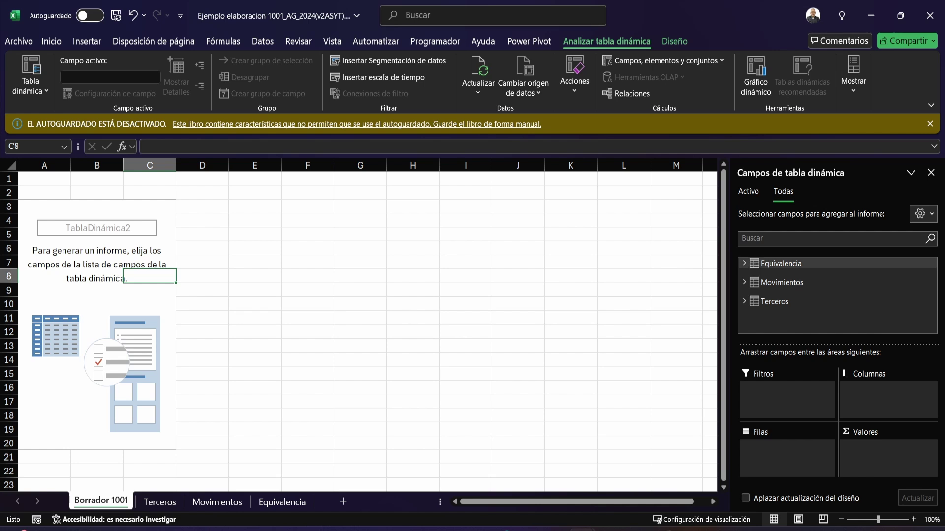
# - Add the Formato field of Equivalencia as a report filter and filter the pivot table to 1001
pyautogui.click(744, 263)
pyautogui.scroll(-5, 831, 295)
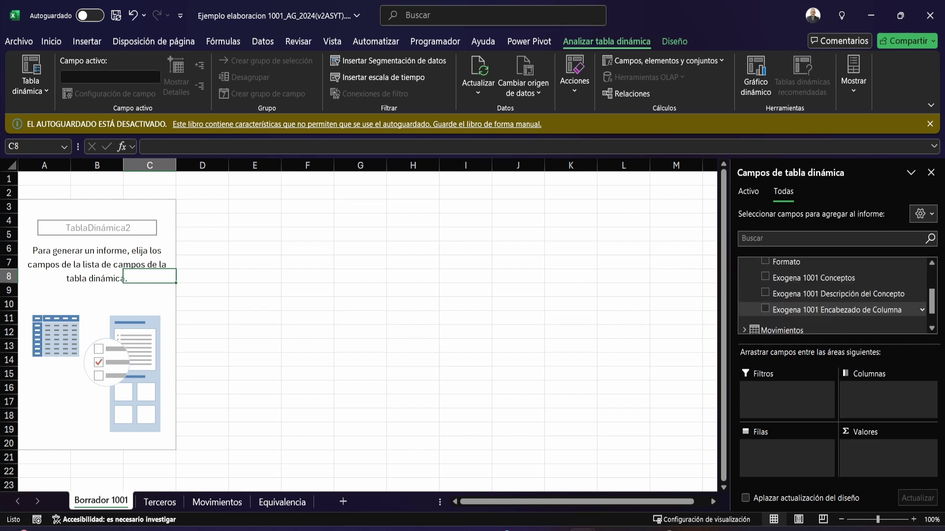
pyautogui.moveTo(787, 394); pyautogui.dragTo(786, 399)
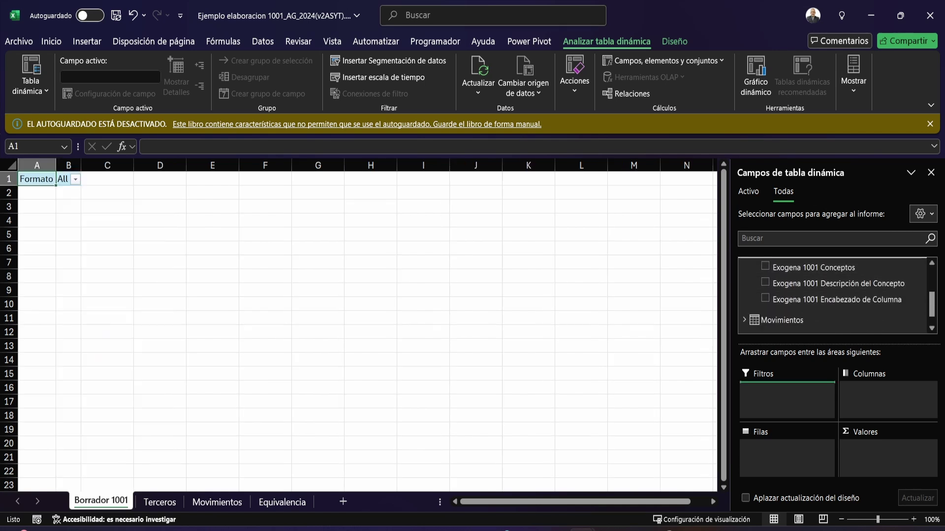
pyautogui.click(76, 179)
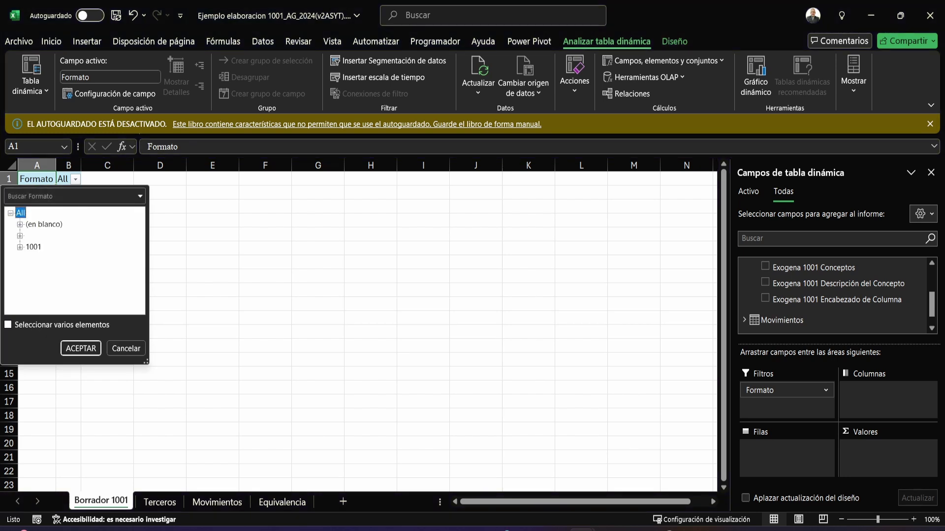
pyautogui.click(33, 247)
pyautogui.click(81, 348)
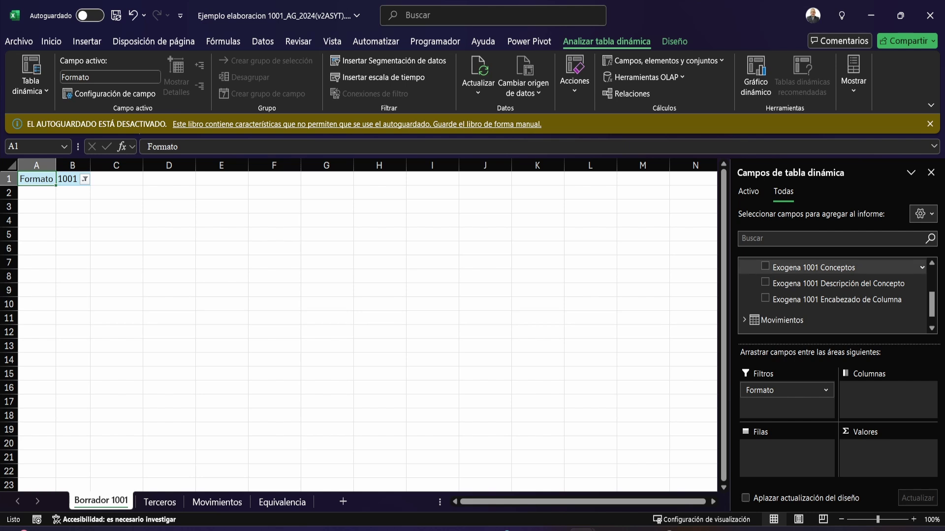
# - Add the Exogena 1001 Conceptos field of Equivalencia to the pivot table's rows
pyautogui.click(765, 266)
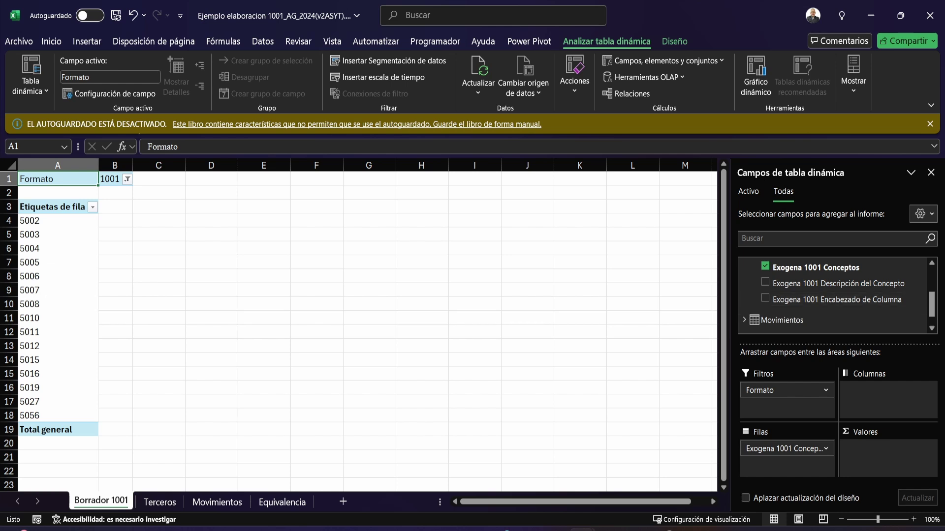
pyautogui.scroll(1, 836, 313)
pyautogui.scroll(-1, 836, 314)
pyautogui.scroll(2, 836, 314)
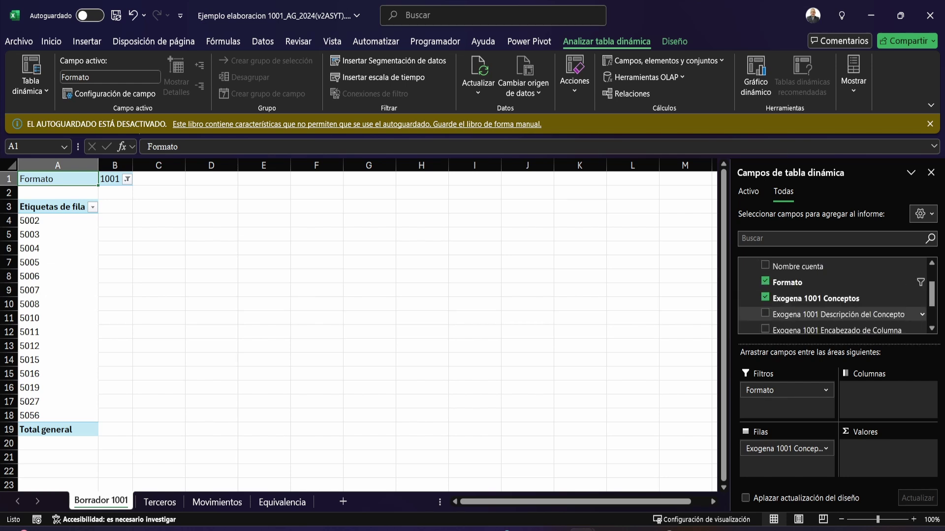
pyautogui.scroll(-2, 837, 311)
pyautogui.scroll(1, 836, 280)
pyautogui.scroll(1, 836, 281)
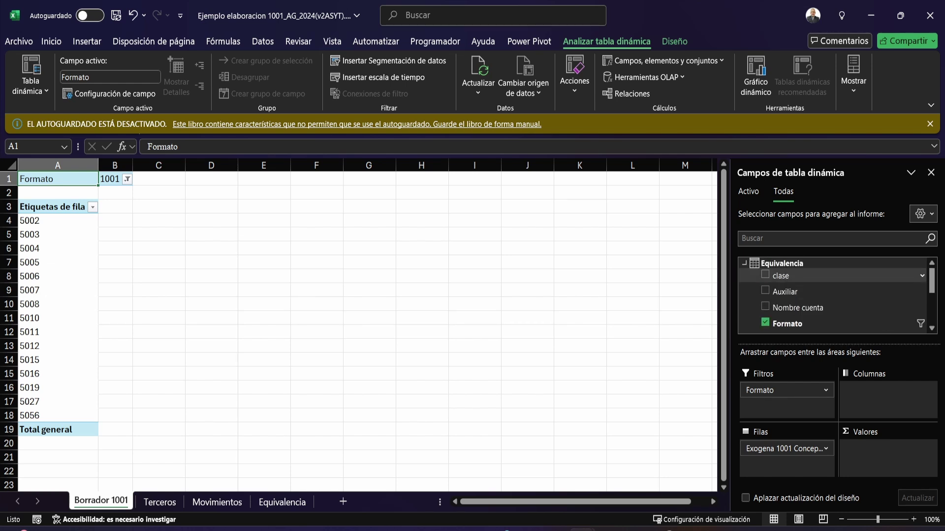
# - Add the Cuenta field of Movimientos to the rows beneath the concepts and look through the listed accounts
pyautogui.click(744, 264)
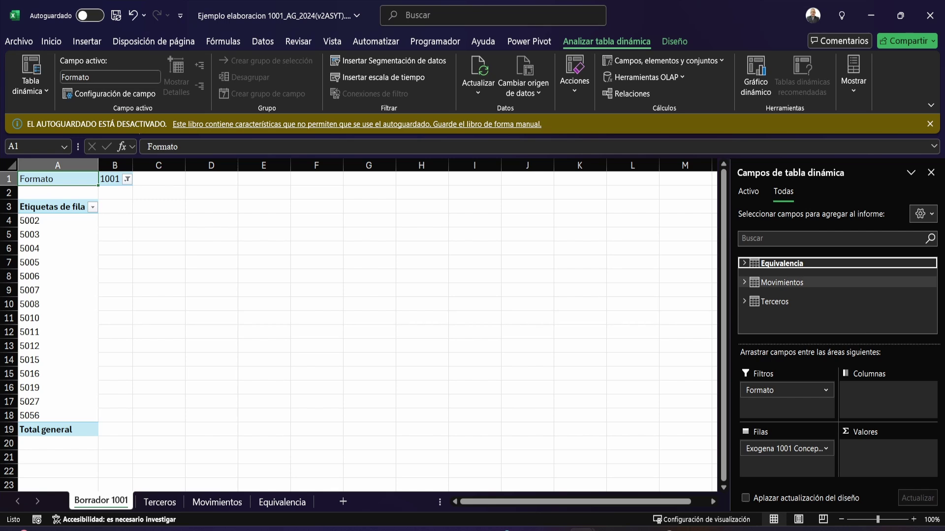
pyautogui.click(745, 282)
pyautogui.scroll(-1, 836, 291)
pyautogui.scroll(1, 836, 308)
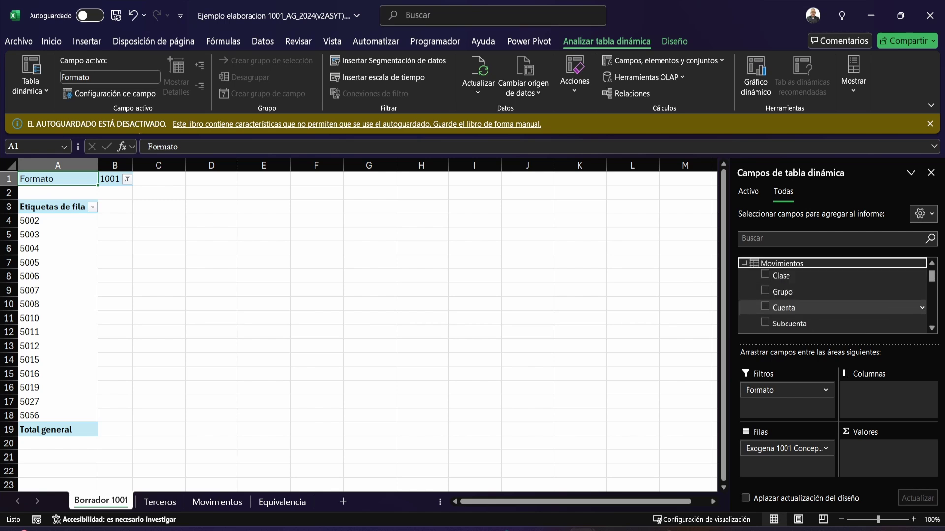
pyautogui.click(765, 307)
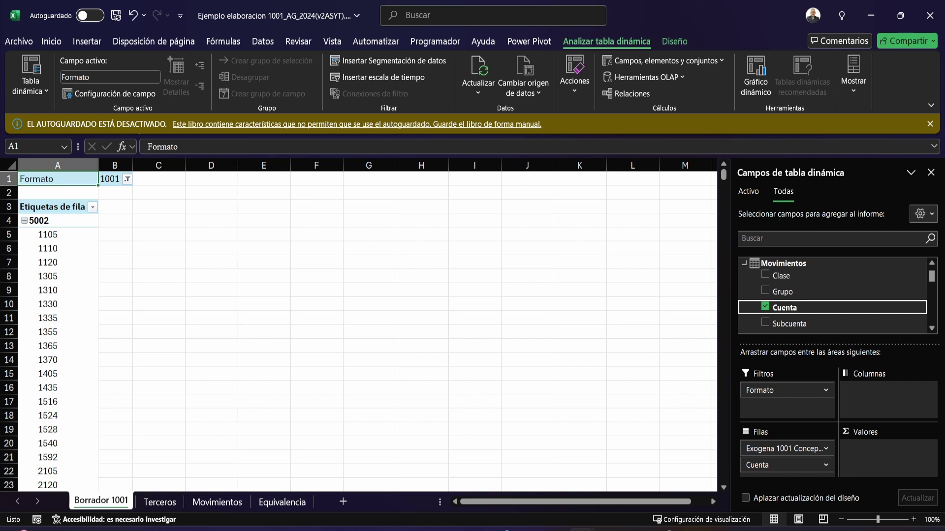
pyautogui.scroll(-20, 358, 325)
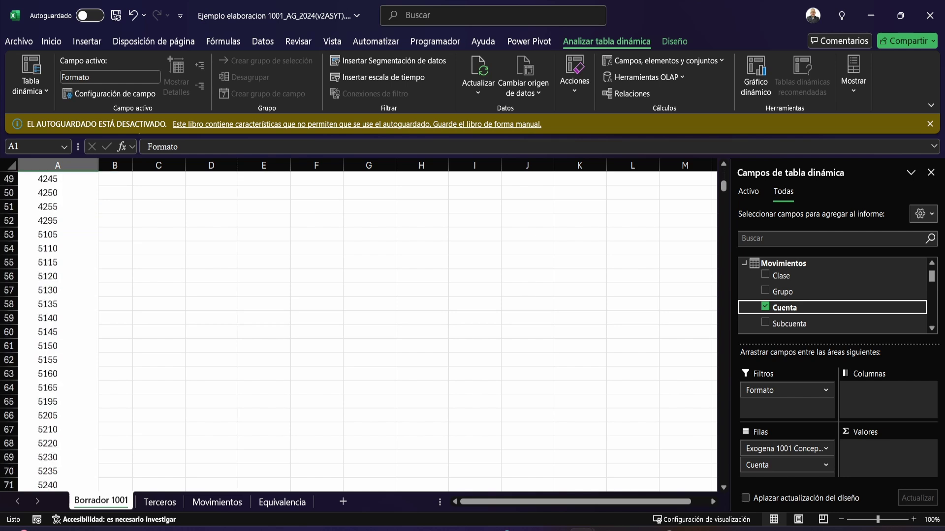
pyautogui.scroll(-10, 358, 325)
pyautogui.scroll(20, 359, 325)
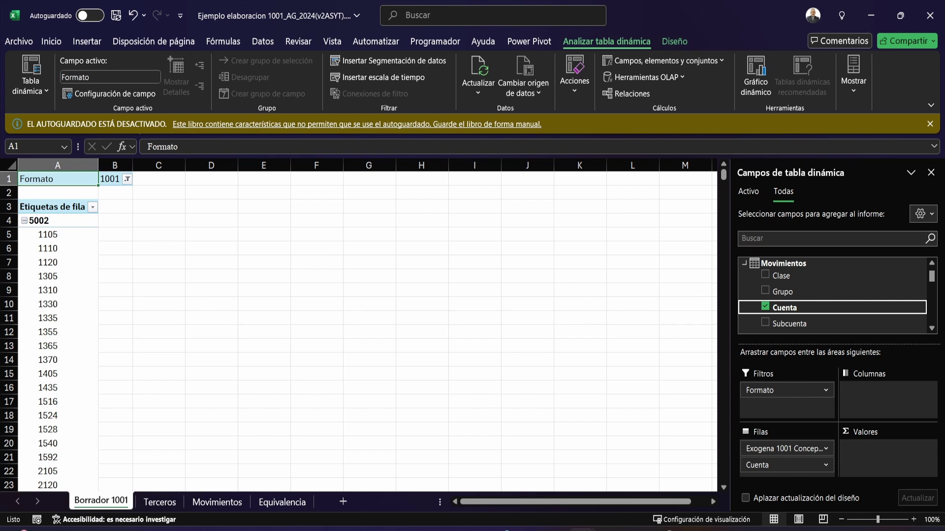
# - Add the Mvto NETO field of Movimientos to the pivot table's values as a sum and review the amounts
pyautogui.scroll(-1, 832, 295)
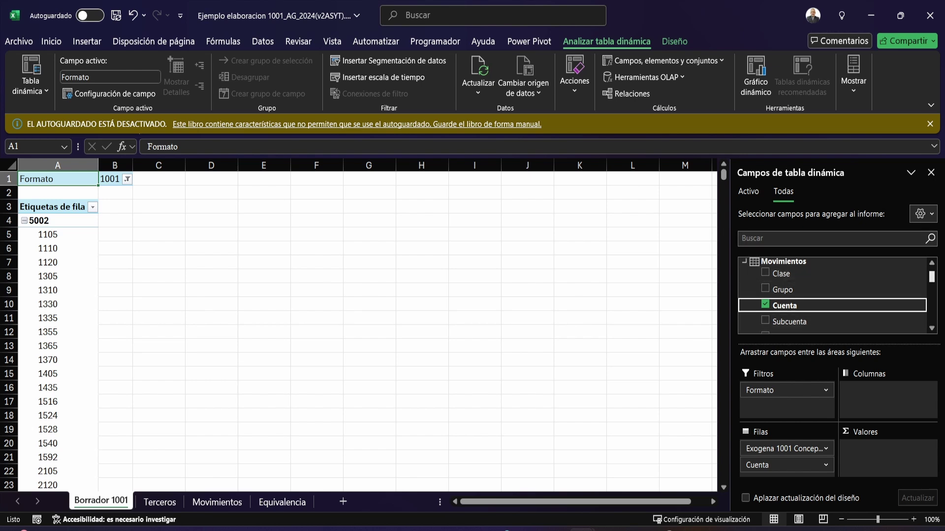
pyautogui.scroll(-5, 832, 295)
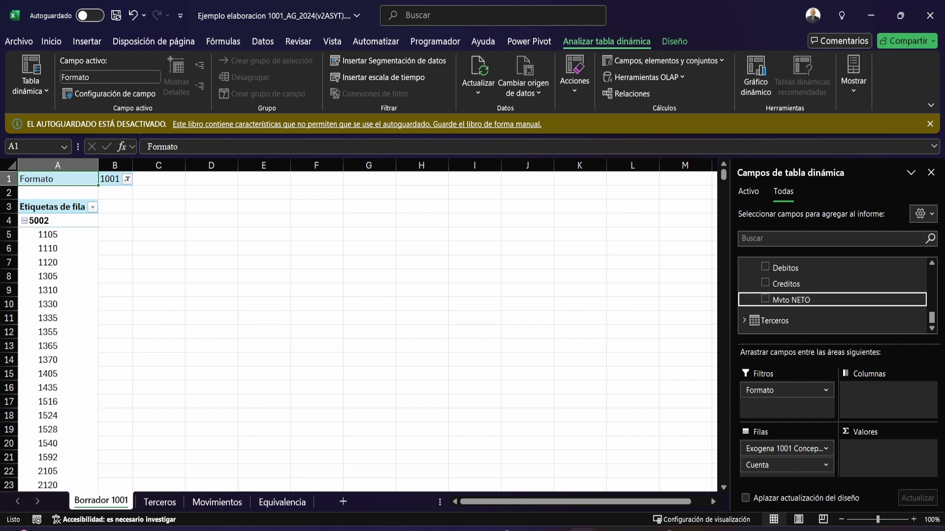
pyautogui.moveTo(791, 300); pyautogui.dragTo(886, 455)
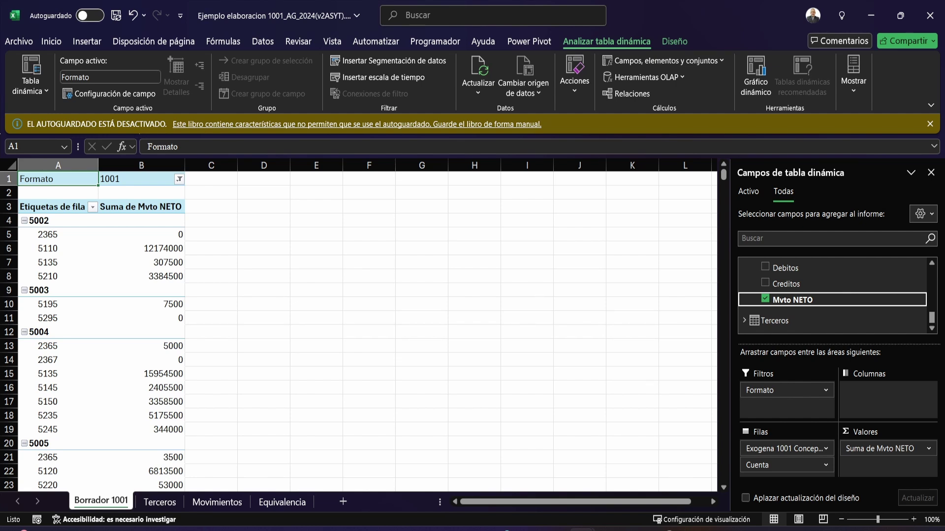
pyautogui.scroll(-9, 344, 333)
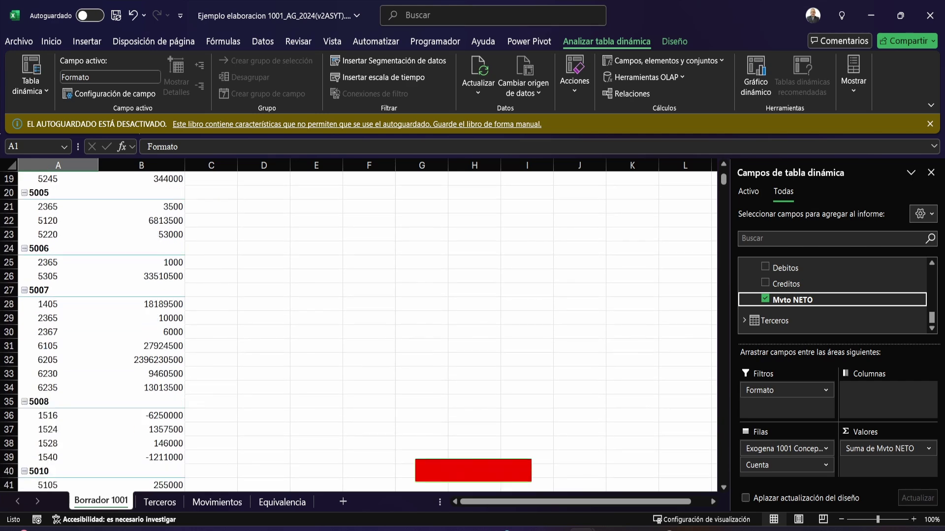
pyautogui.scroll(-10, 344, 332)
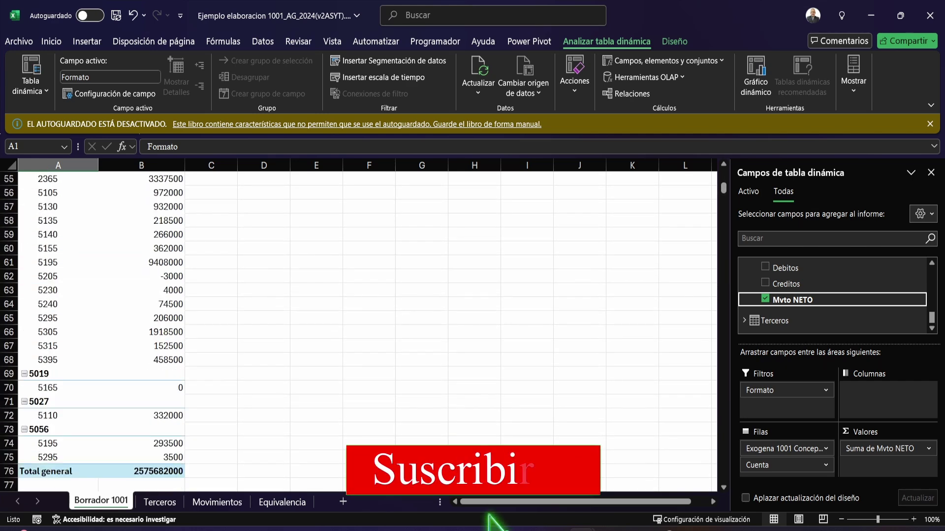
pyautogui.scroll(19, 344, 332)
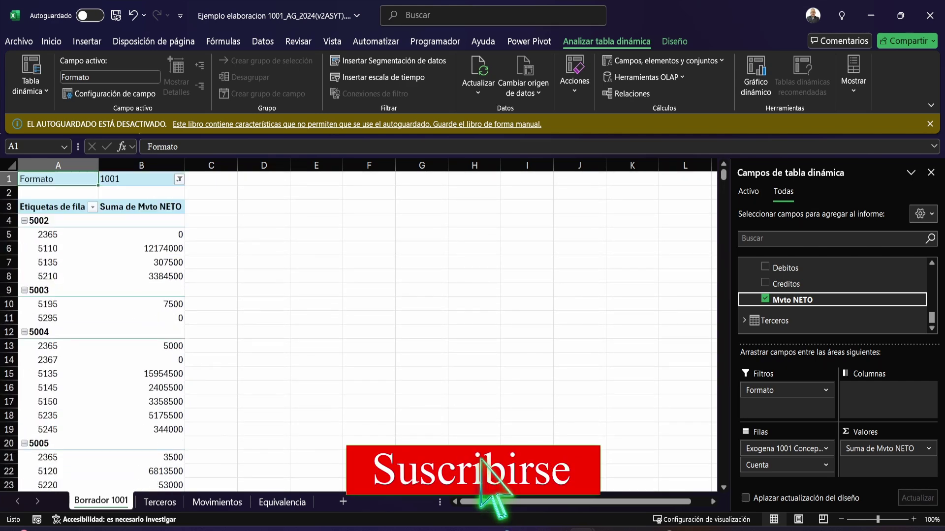
# - Show the pivot table in tabular form and repeat all item labels
pyautogui.click(674, 42)
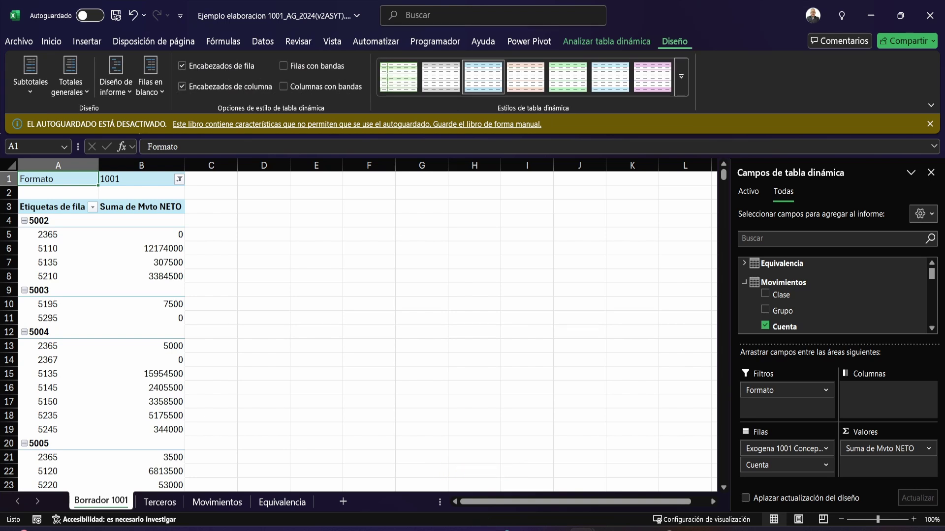
pyautogui.click(116, 76)
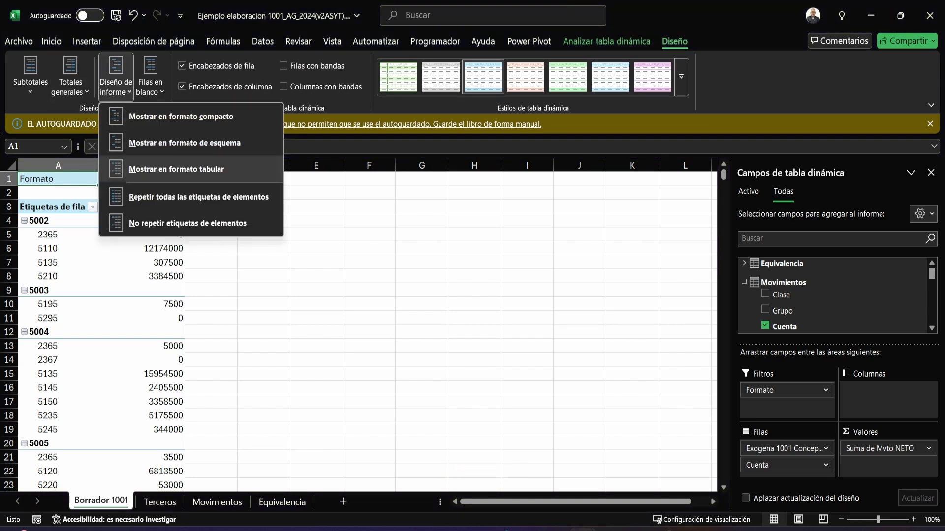
pyautogui.click(176, 169)
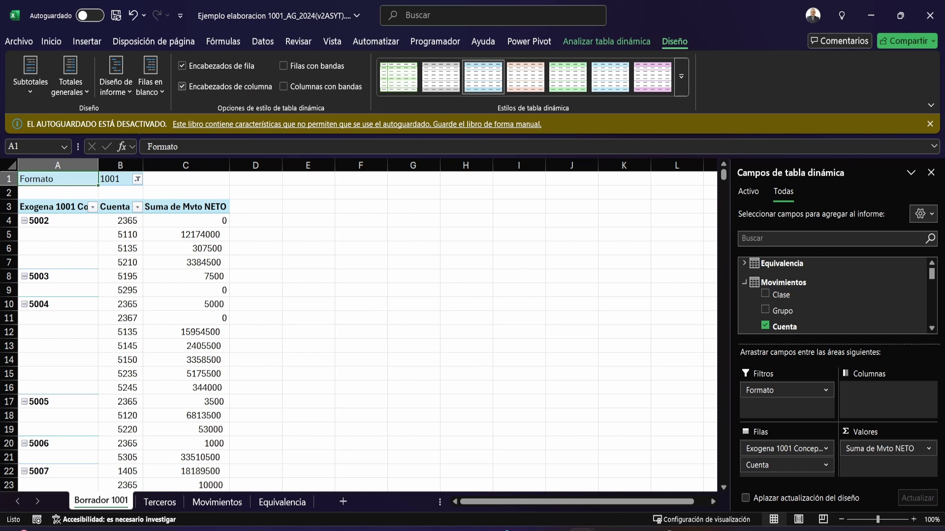
pyautogui.click(150, 76)
pyautogui.click(150, 76)
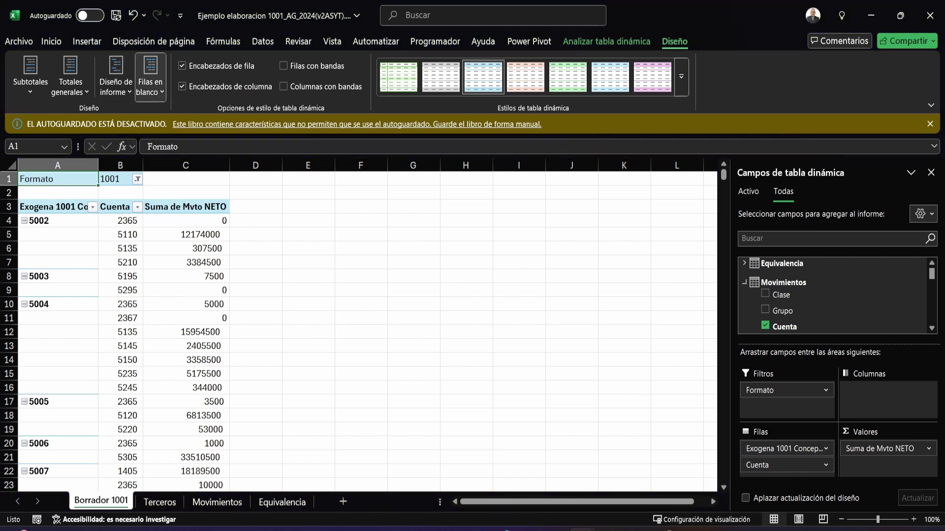
pyautogui.click(116, 76)
pyautogui.click(199, 197)
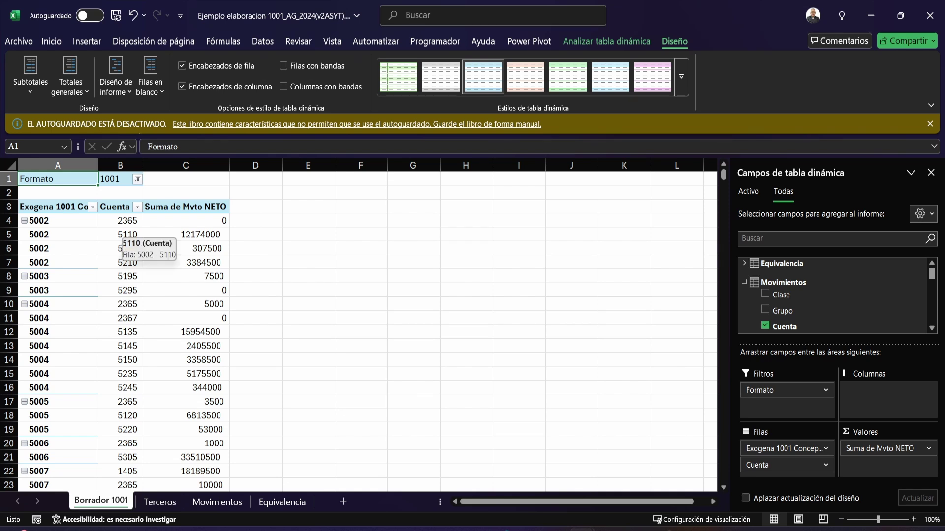
# - Look through the tabular report and remove the Cuenta field from the pivot table's rows
pyautogui.scroll(-8, 123, 236)
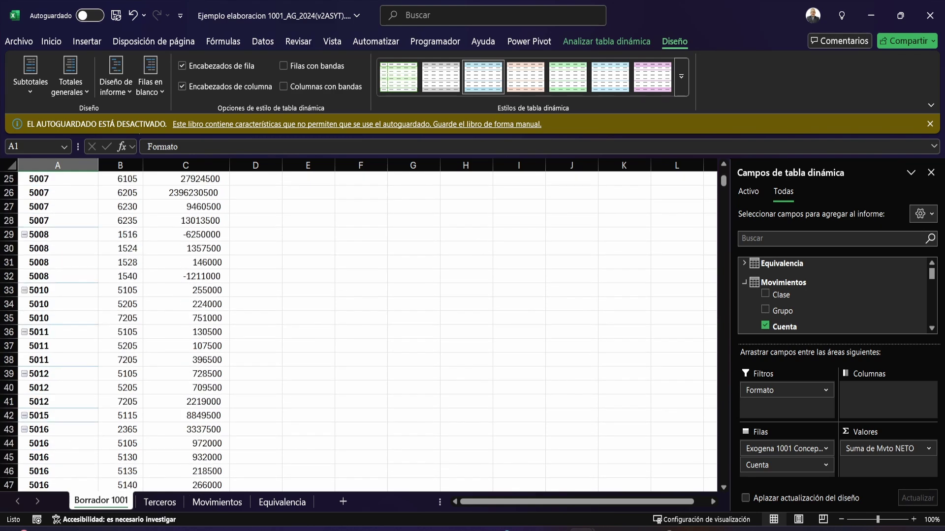
pyautogui.scroll(5, 123, 237)
pyautogui.scroll(3, 123, 236)
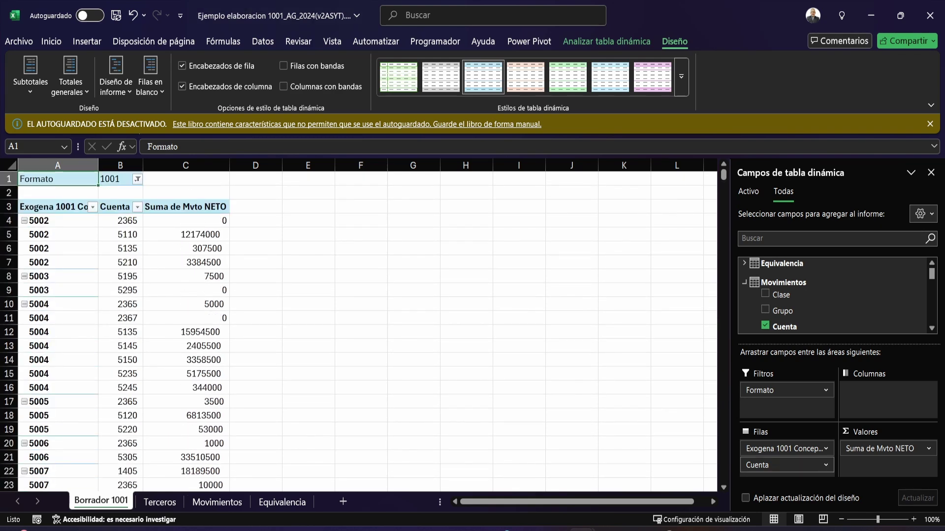
pyautogui.moveTo(782, 465); pyautogui.dragTo(787, 286)
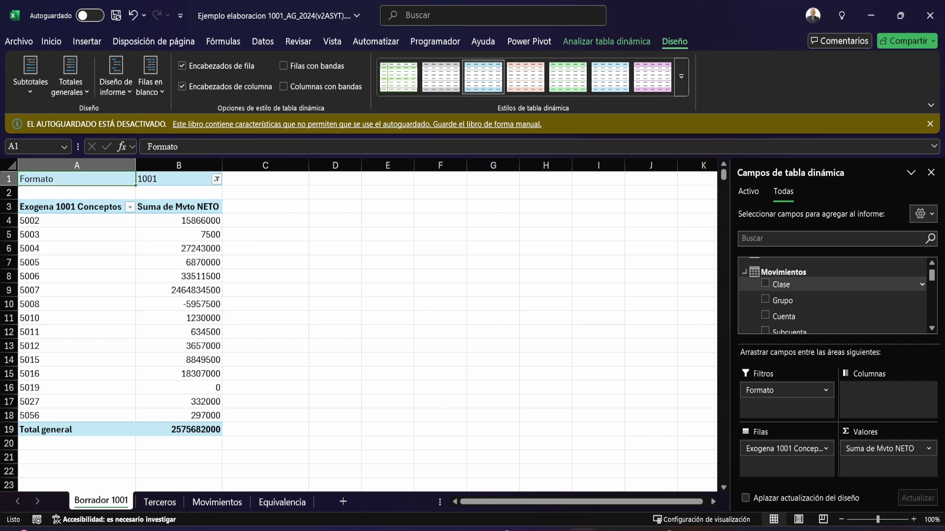
# - Look through the table field lists and add the Identificación field of Movimientos to the pivot rows beneath the concepts
pyautogui.click(744, 272)
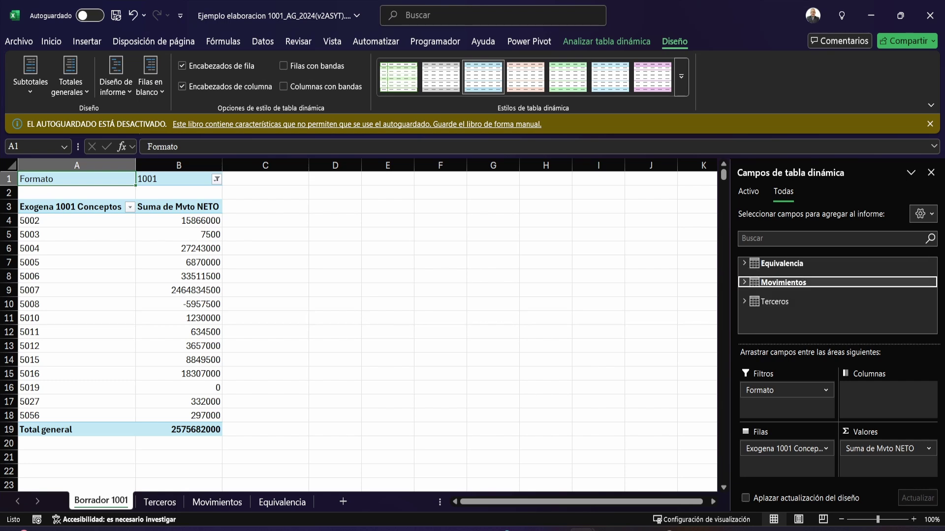
pyautogui.click(744, 301)
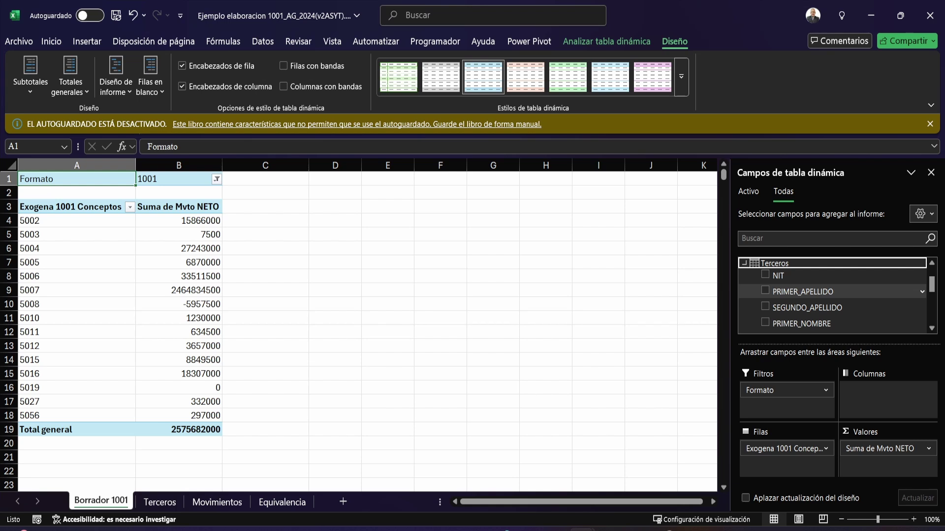
pyautogui.click(743, 263)
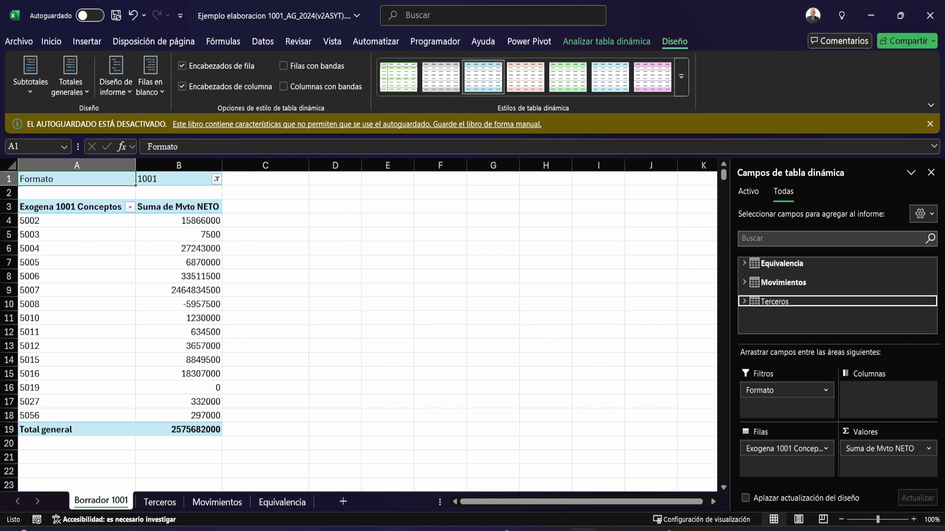
pyautogui.click(744, 282)
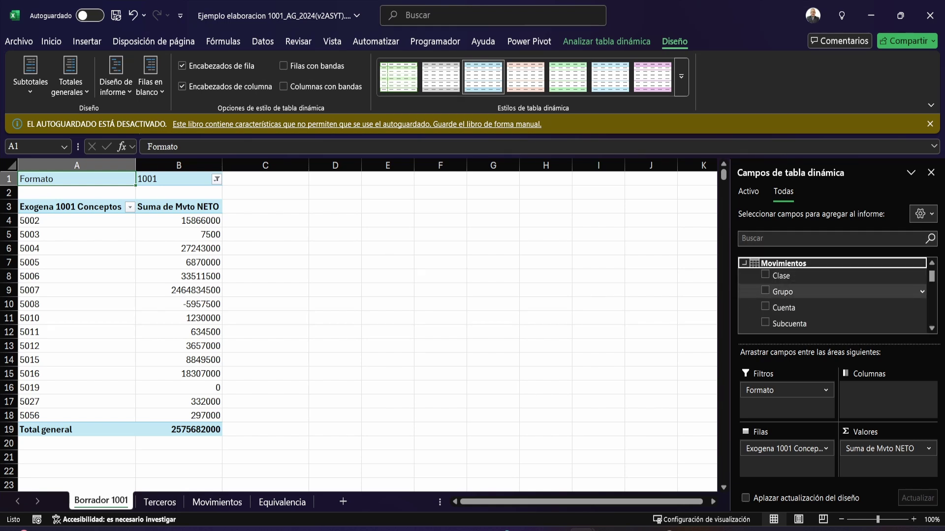
pyautogui.scroll(-5, 831, 294)
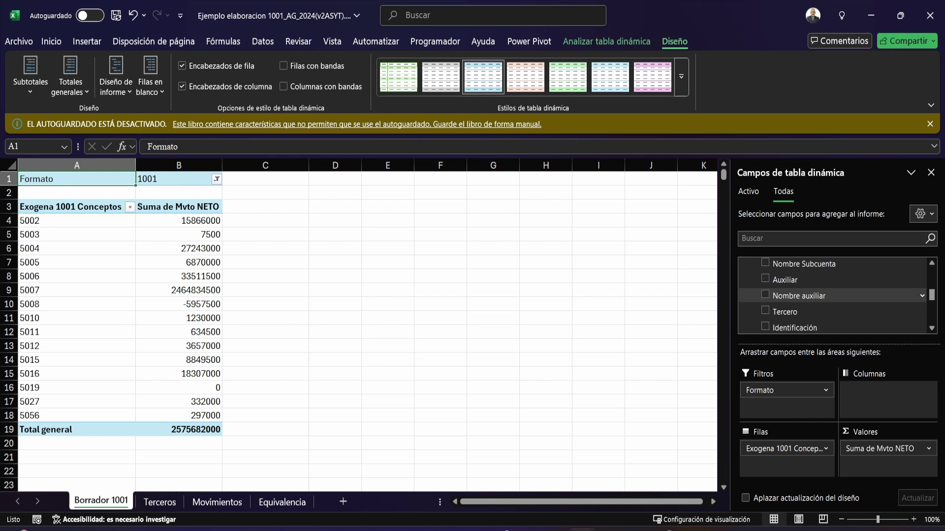
pyautogui.scroll(-1, 831, 295)
pyautogui.moveTo(794, 297); pyautogui.dragTo(786, 463)
# - Insert the TIPO DCTO field of Terceros in the rows between the concepts and Identificación, and review the identification entries
pyautogui.scroll(8, 832, 295)
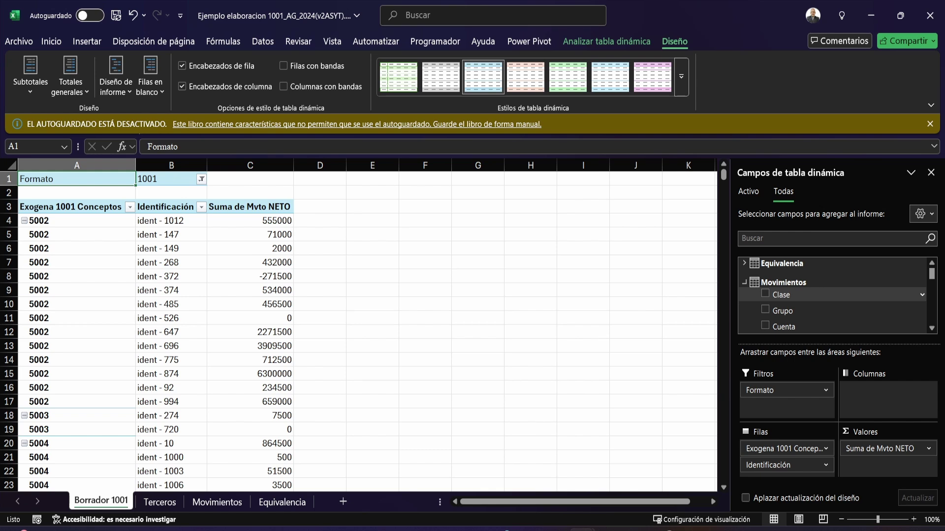
pyautogui.click(745, 282)
pyautogui.click(744, 301)
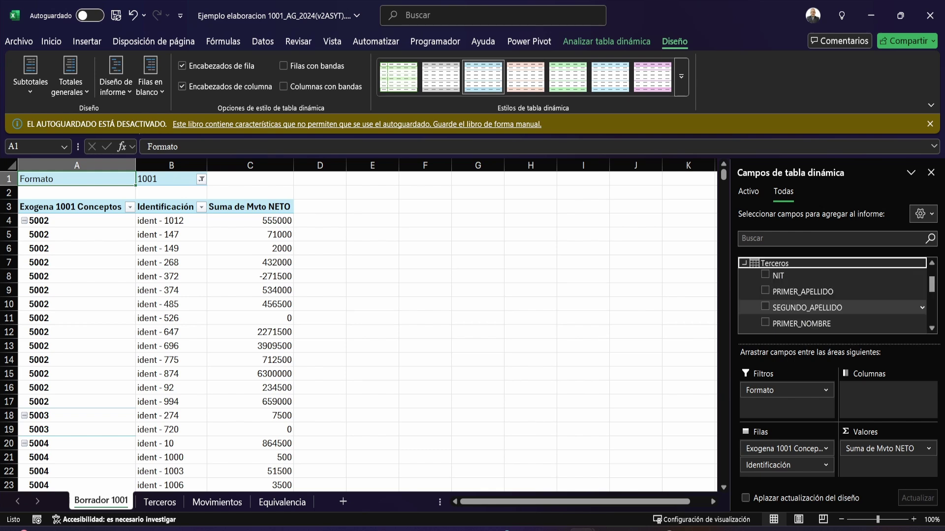
pyautogui.scroll(-5, 831, 305)
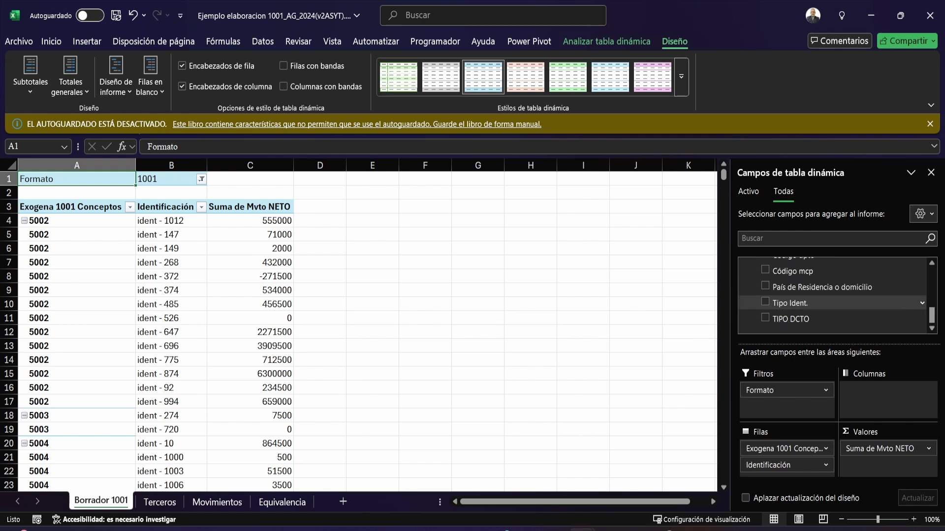
pyautogui.moveTo(791, 319); pyautogui.dragTo(787, 457)
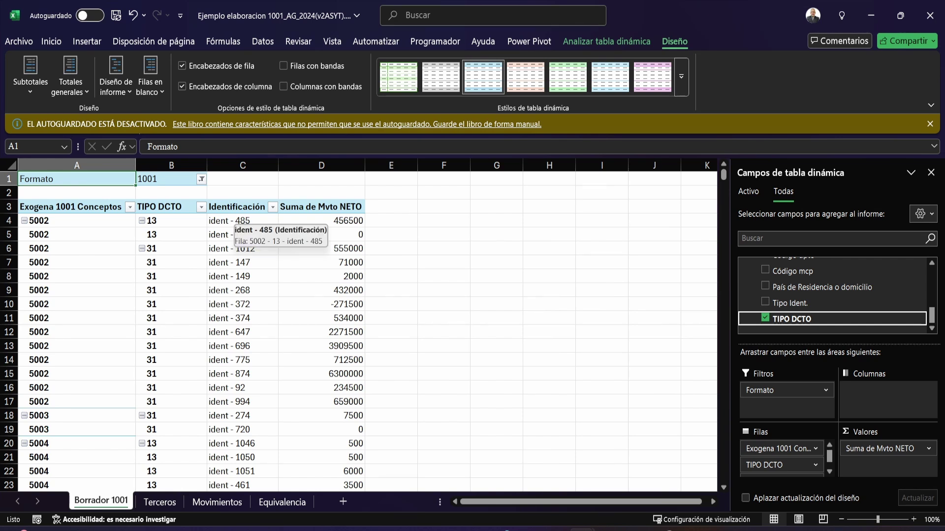
pyautogui.moveTo(232, 220); pyautogui.dragTo(231, 359)
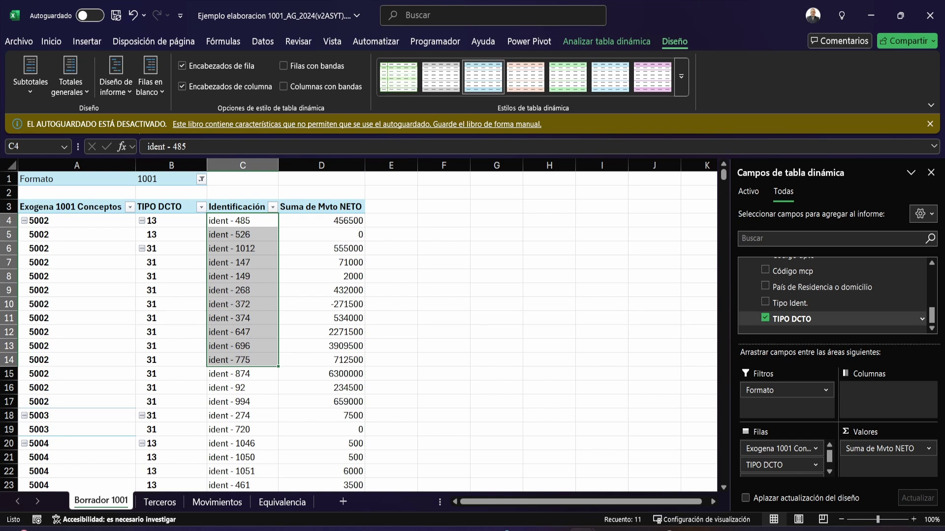
# - Add PRIMER_APELLIDO, SEGUNDO_APELLIDO, PRIMER_NOMBRE and OTROS_NOMBRES of Terceros to the rows, in that order after Identificación
pyautogui.scroll(10, 837, 298)
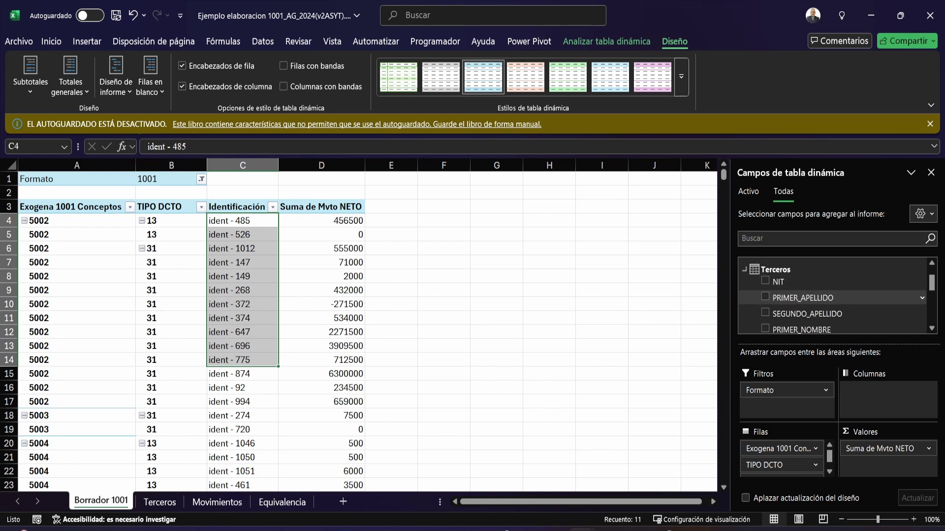
pyautogui.moveTo(803, 298); pyautogui.dragTo(783, 474)
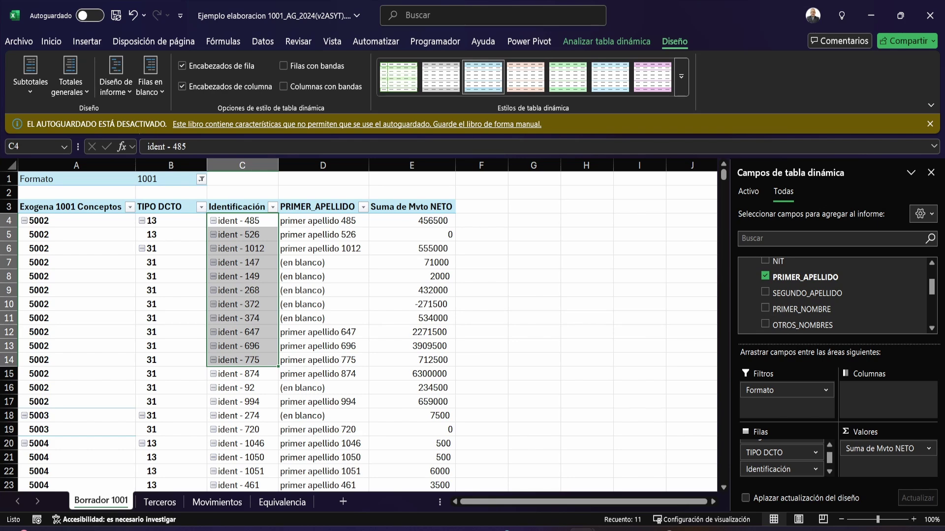
pyautogui.moveTo(807, 293); pyautogui.dragTo(782, 474)
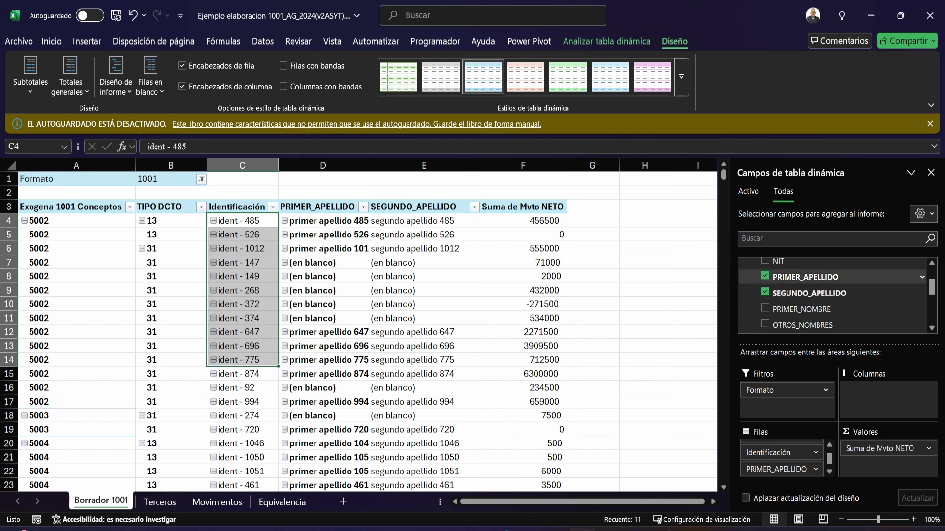
pyautogui.moveTo(803, 309); pyautogui.dragTo(782, 474)
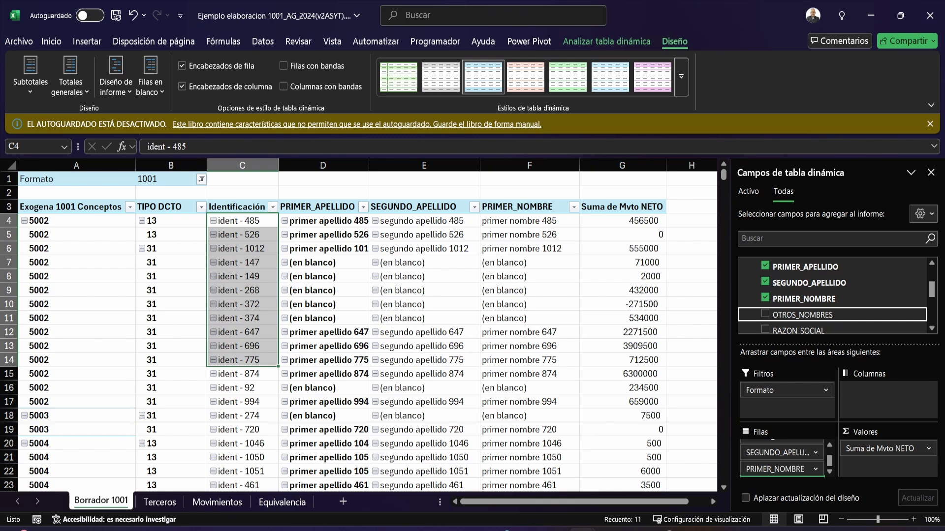
pyautogui.moveTo(782, 475); pyautogui.dragTo(782, 475)
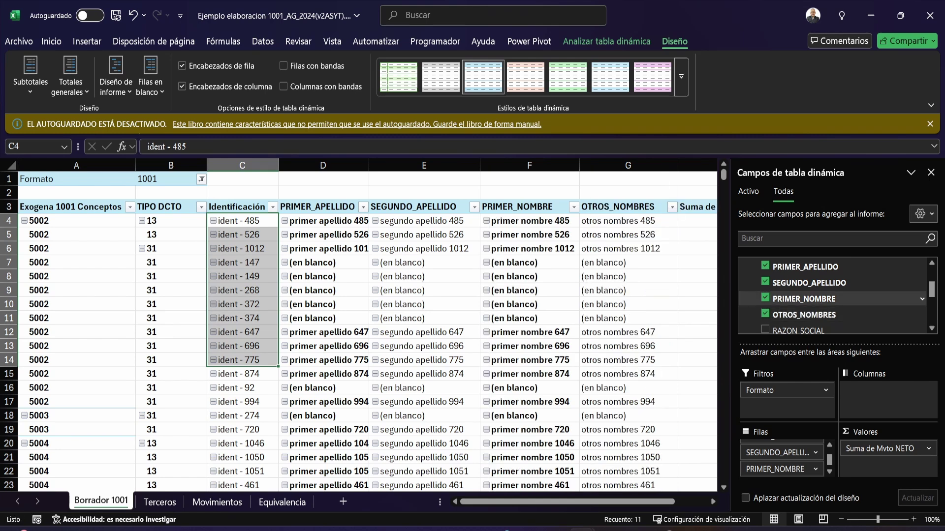
# - Add the RAZON_SOCIAL, DIRECCION, Código dpto and Código mcp fields of Terceros to the rows after OTROS_NOMBRES
pyautogui.scroll(-1, 803, 299)
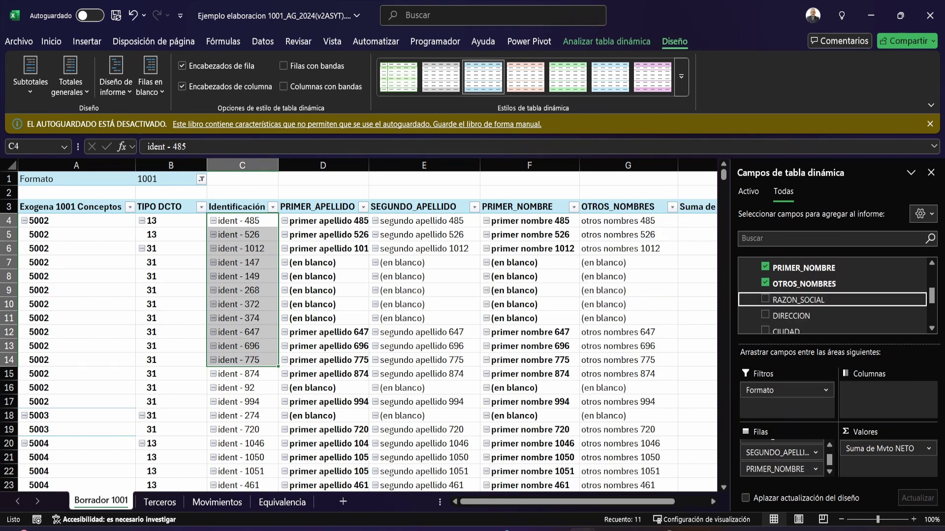
pyautogui.moveTo(783, 475); pyautogui.dragTo(783, 475)
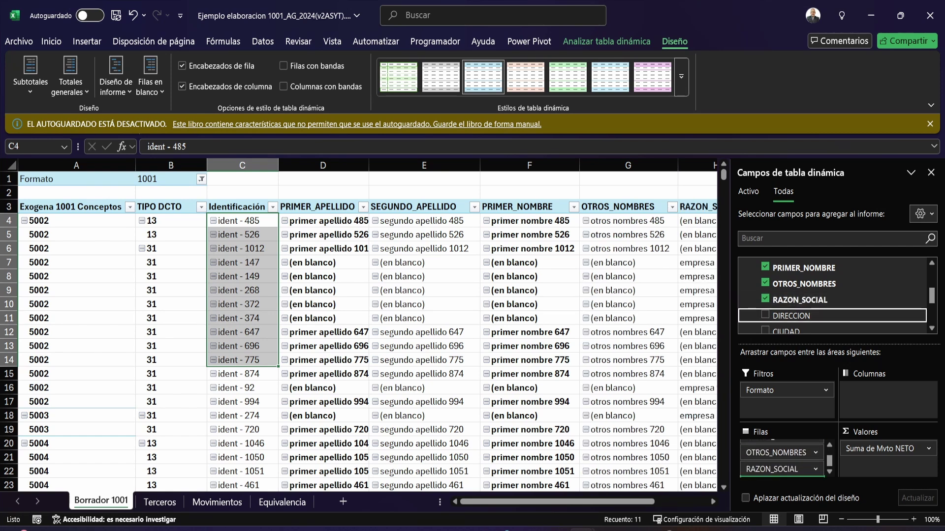
pyautogui.scroll(-2, 832, 295)
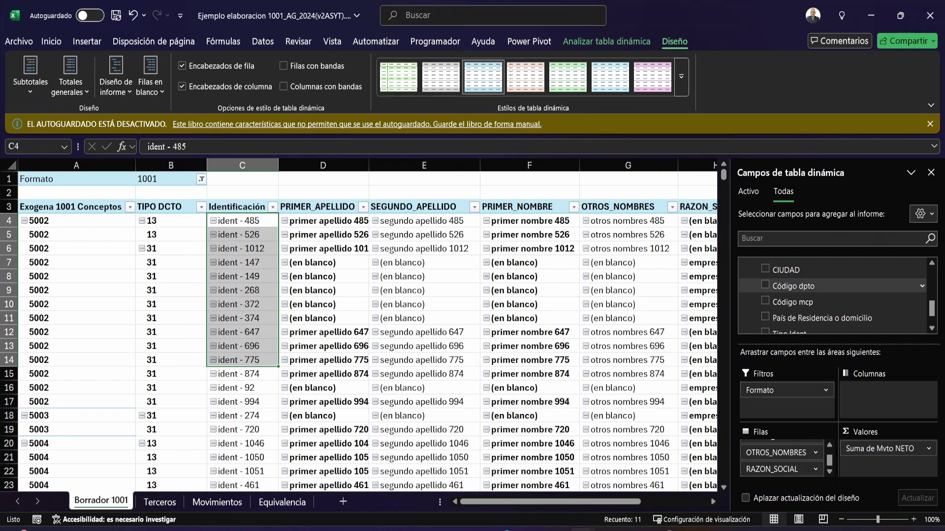
pyautogui.moveTo(792, 286); pyautogui.dragTo(782, 475)
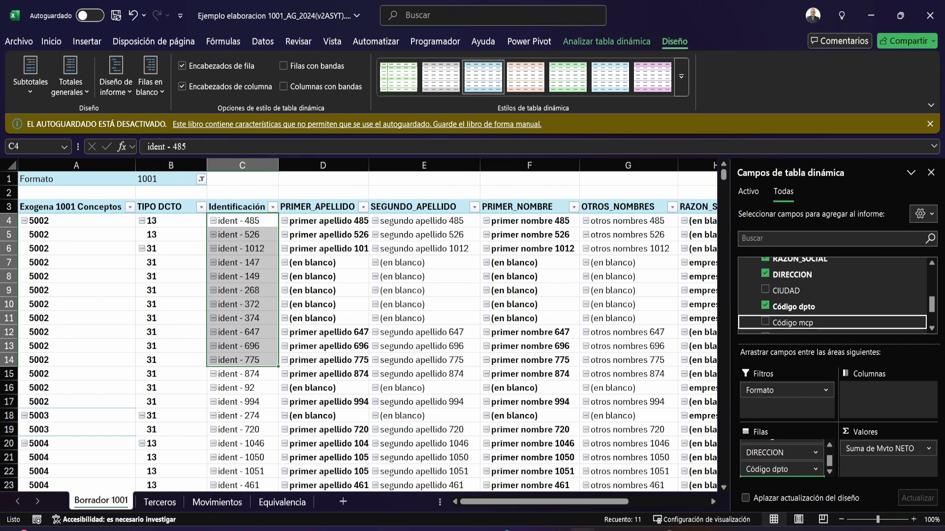
pyautogui.moveTo(792, 323); pyautogui.dragTo(781, 464)
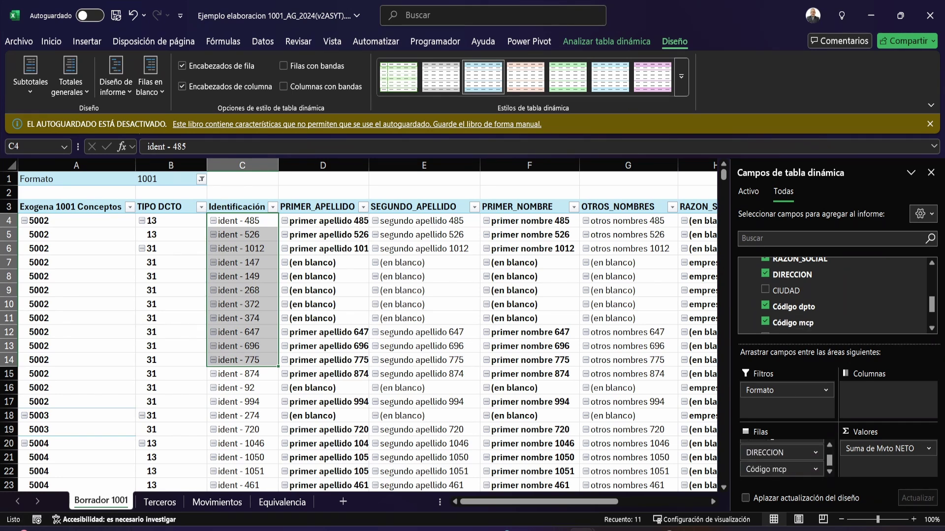
# - Check the column order on the F1001 sheet of the Formatos_Exogena workbook and move Código dpto above Código mcp in the pivot rows
pyautogui.moveTo(581, 529)
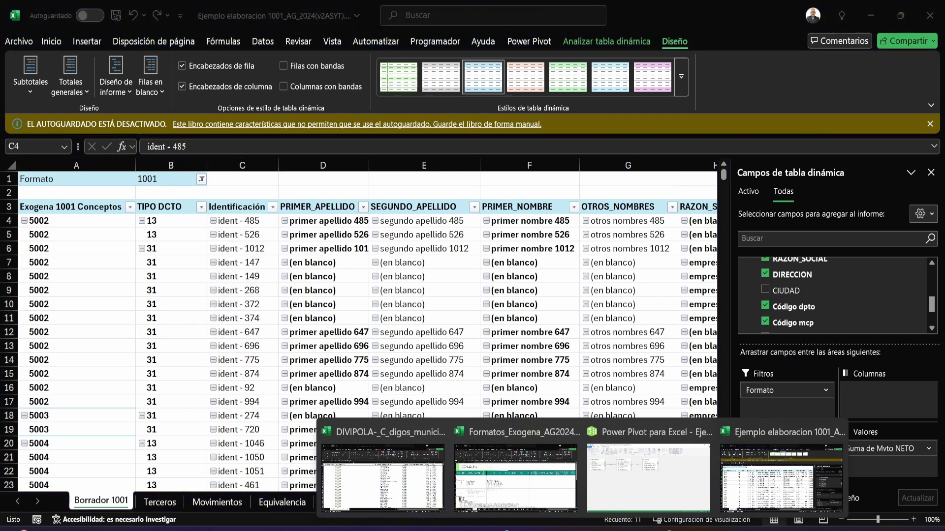
pyautogui.click(497, 468)
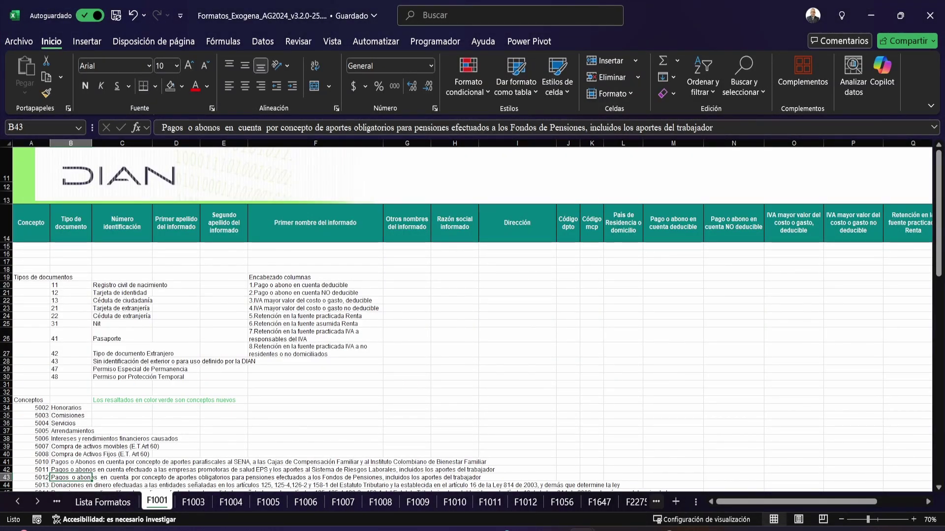
pyautogui.hotkey('alt', 'Tab')
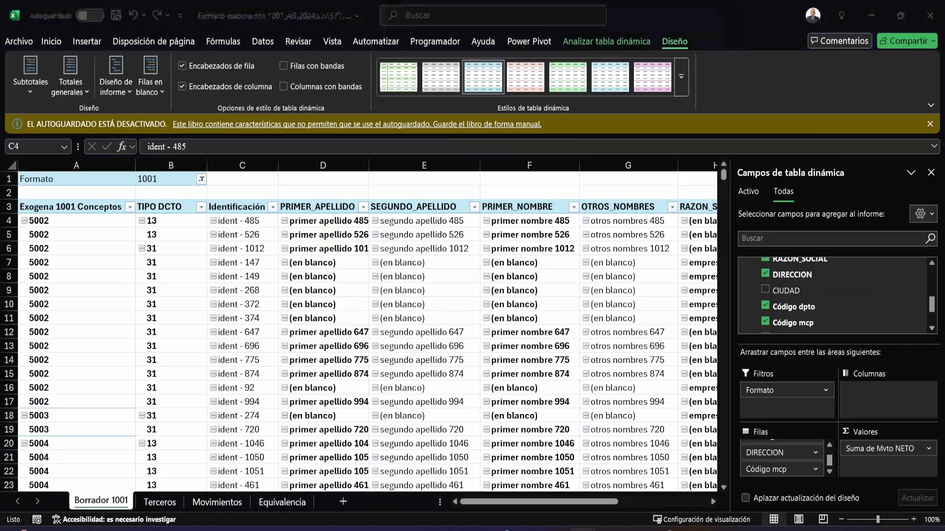
pyautogui.click(816, 470)
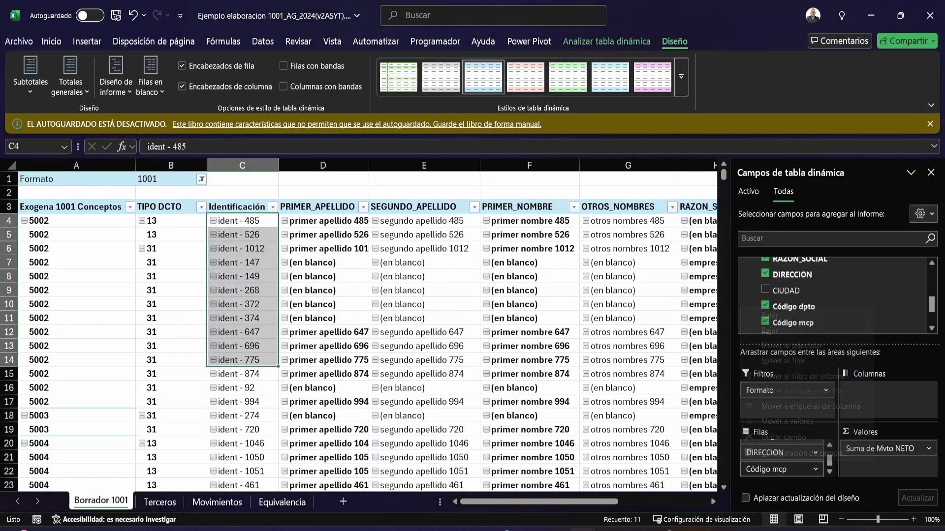
pyautogui.click(829, 472)
pyautogui.click(829, 472)
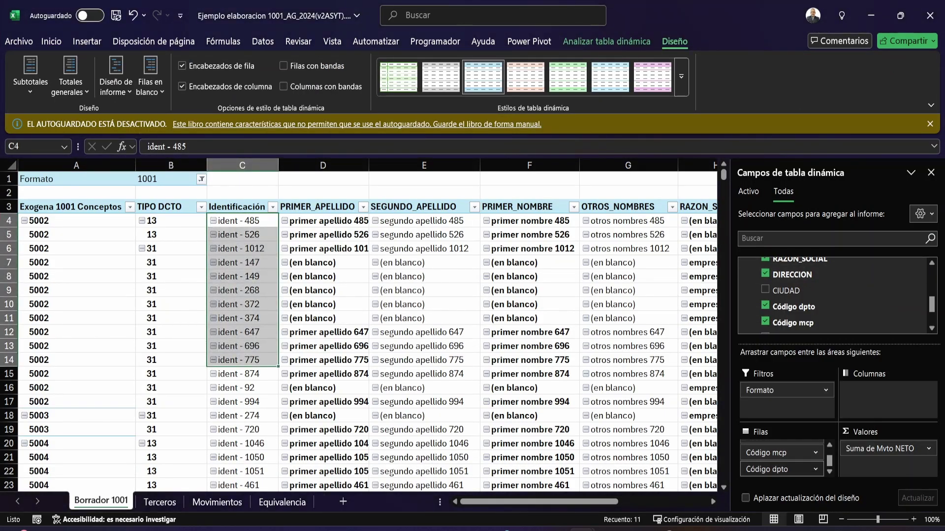
pyautogui.click(816, 470)
pyautogui.click(770, 316)
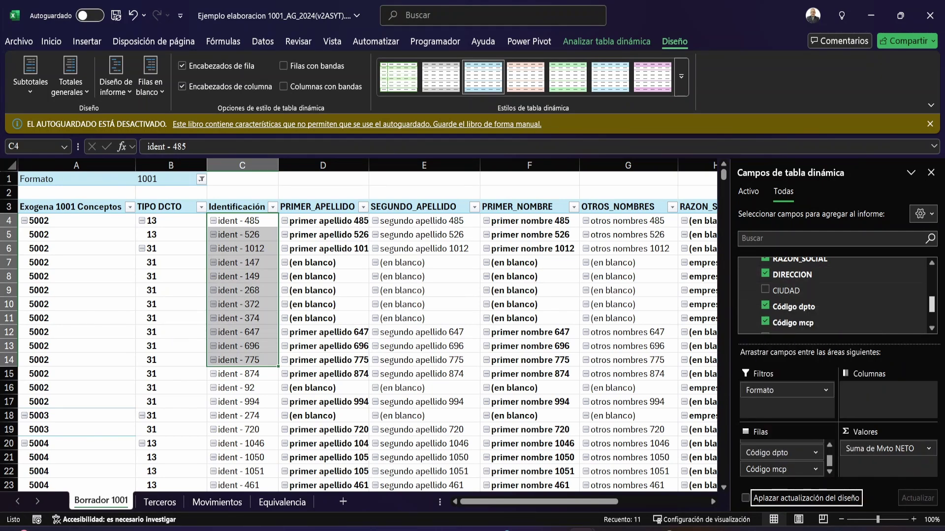
# - Add the País de Residencia o domicilio field of Terceros to the rows after Código mcp and review the full report at 55% zoom
pyautogui.scroll(-2, 931, 305)
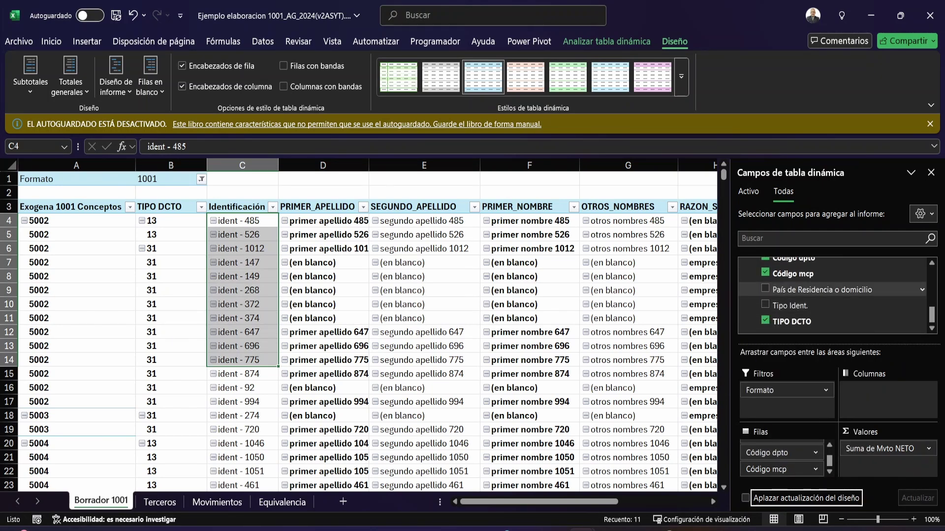
pyautogui.moveTo(817, 290); pyautogui.dragTo(783, 475)
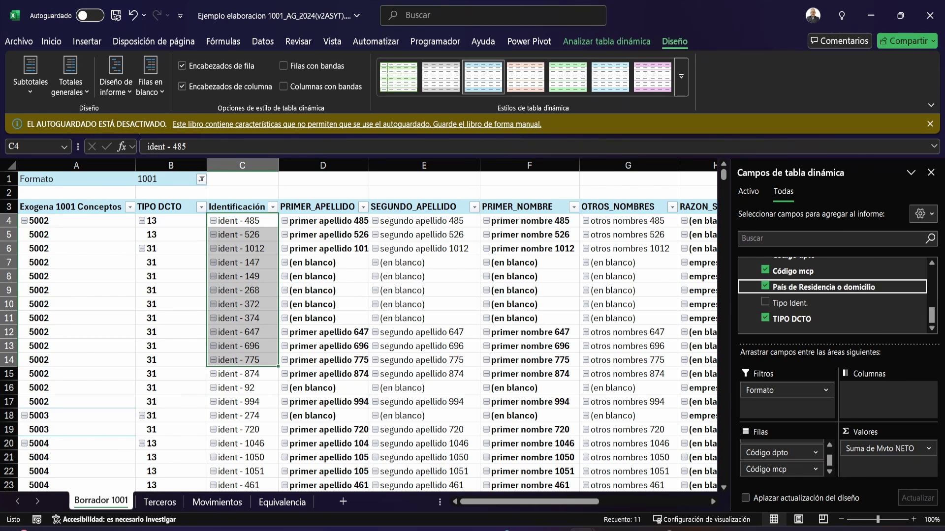
pyautogui.scroll(-3, 358, 326)
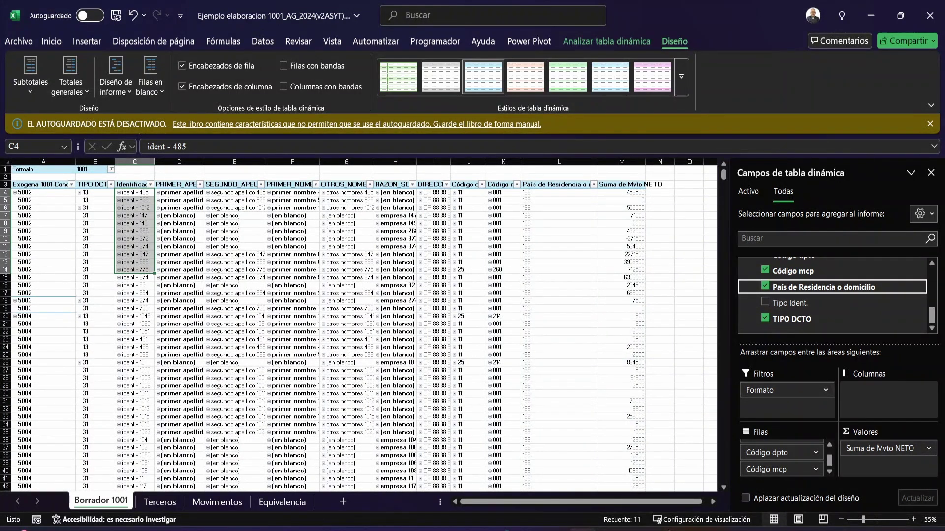
pyautogui.click(234, 223)
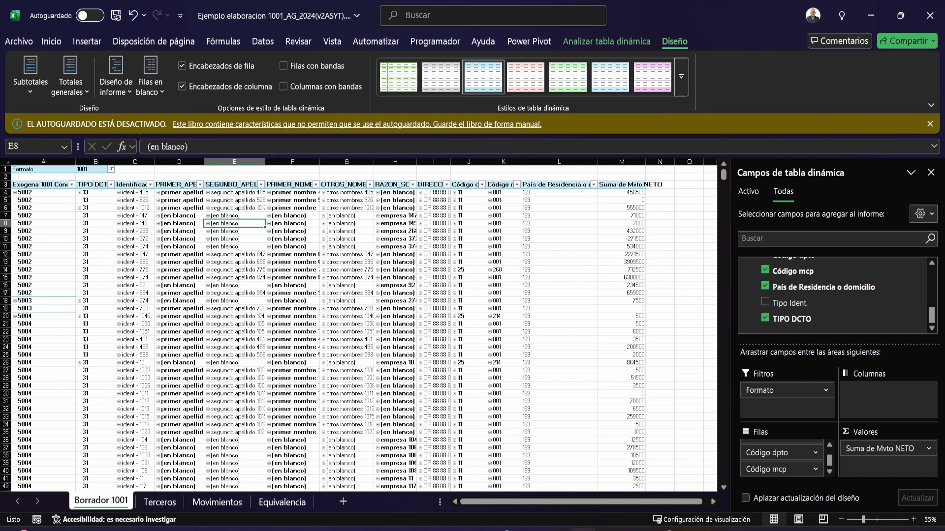
pyautogui.moveTo(43, 161); pyautogui.dragTo(623, 161)
pyautogui.click(525, 239)
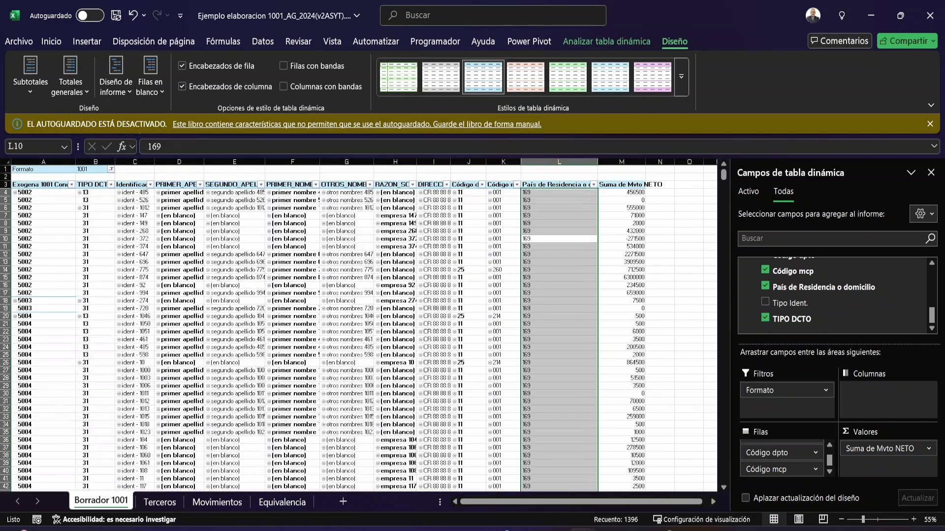
# - Examine the Exogena 1001 Encabezado de Columna entries on the Equivalencia sheet and compare them with the F1001 format's column headings
pyautogui.click(216, 502)
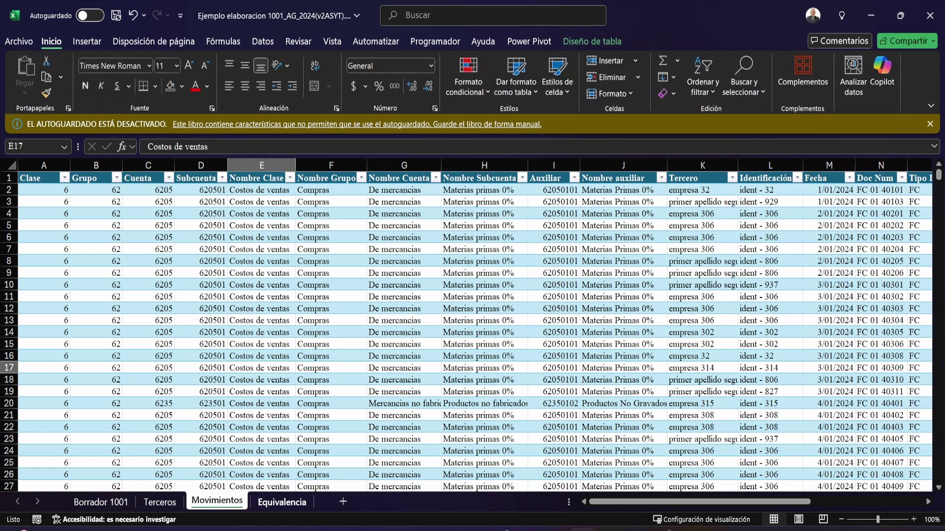
pyautogui.click(282, 502)
pyautogui.moveTo(713, 502); pyautogui.dragTo(765, 502)
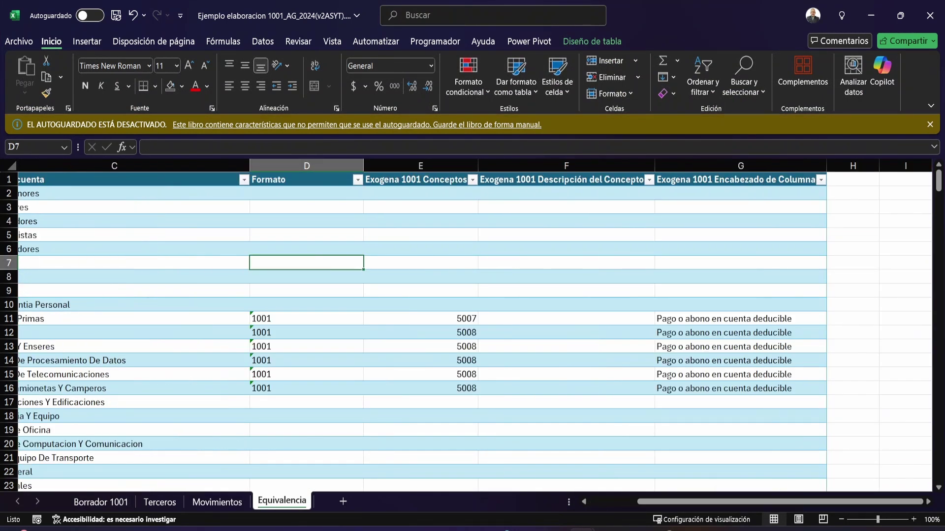
pyautogui.click(740, 361)
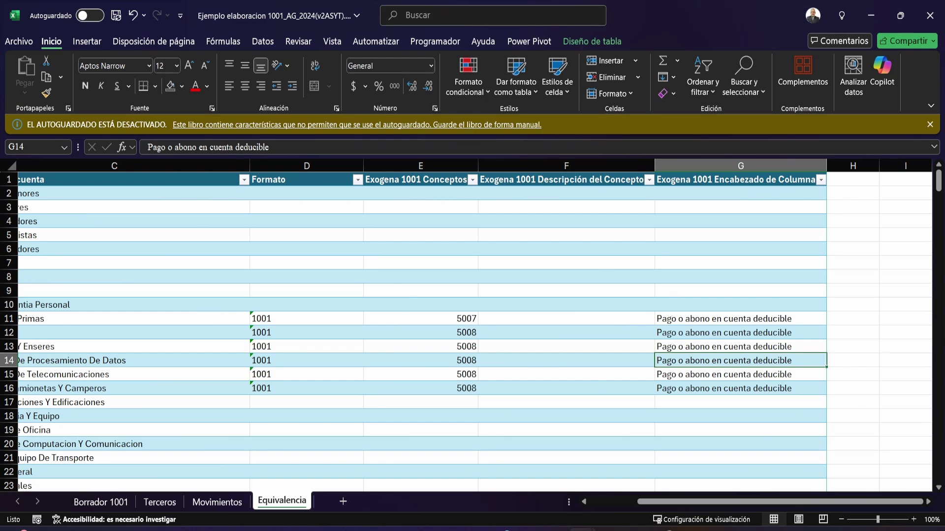
pyautogui.hotkey('alt', 'Tab')
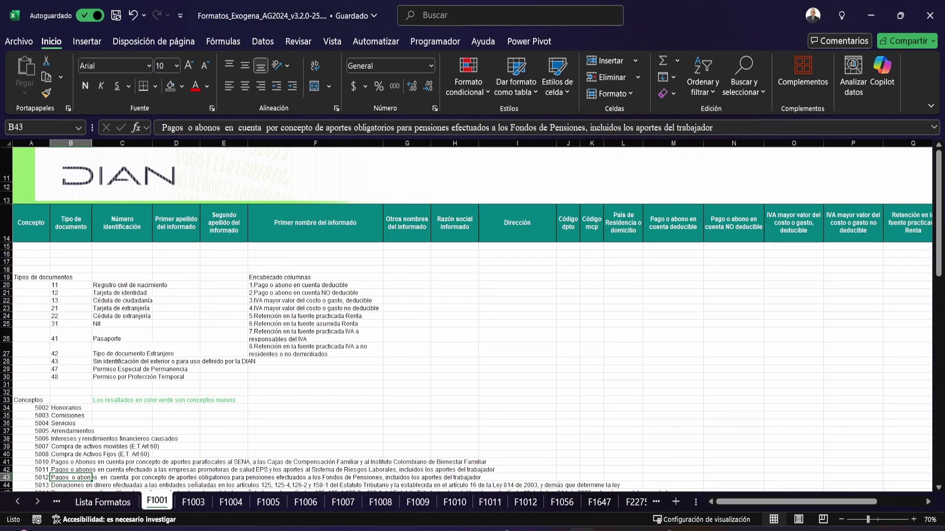
# - Check the amount headings in M14:T14 of the F1001 sheet and add Equivalencia's Exogena 1001 Encabezado de Columna field to the Borrador 1001 pivot columns
pyautogui.hscroll(5, 472, 320)
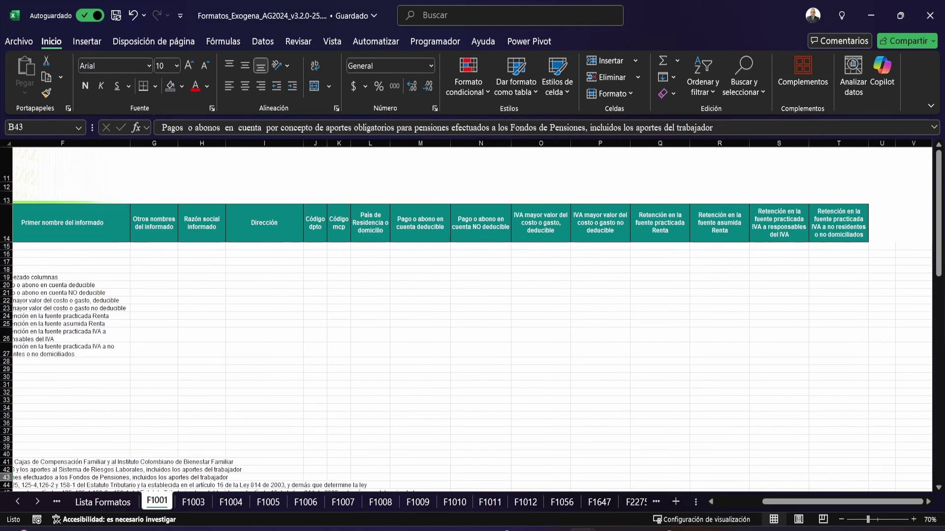
pyautogui.moveTo(420, 224); pyautogui.dragTo(838, 227)
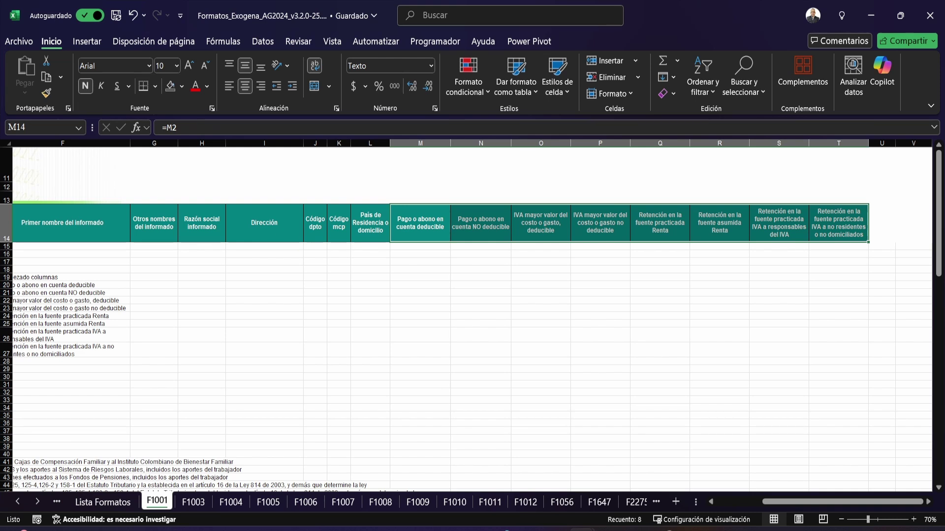
pyautogui.hotkey('alt', 'Tab')
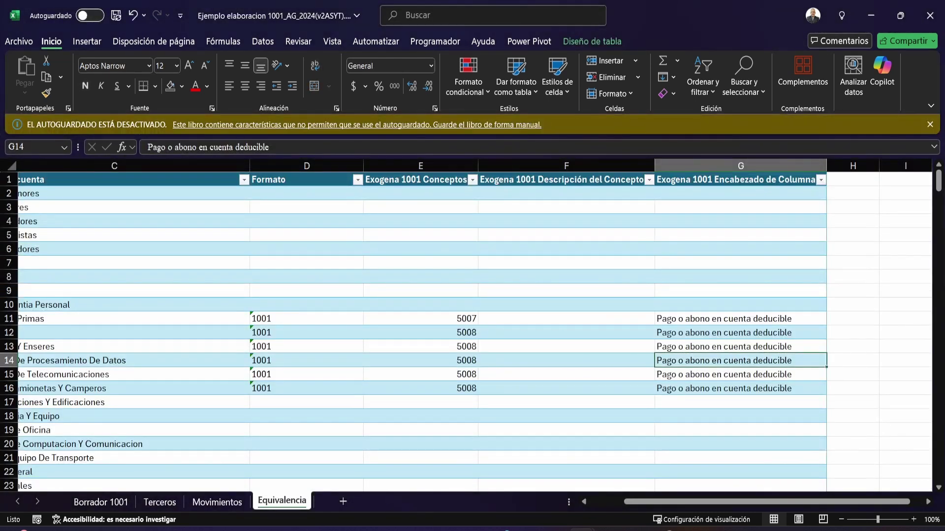
pyautogui.click(100, 502)
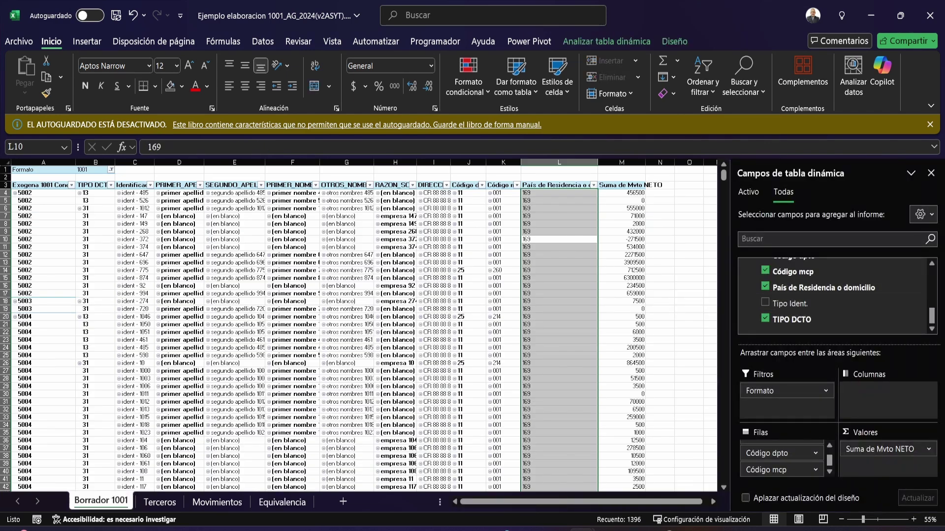
pyautogui.scroll(5, 836, 295)
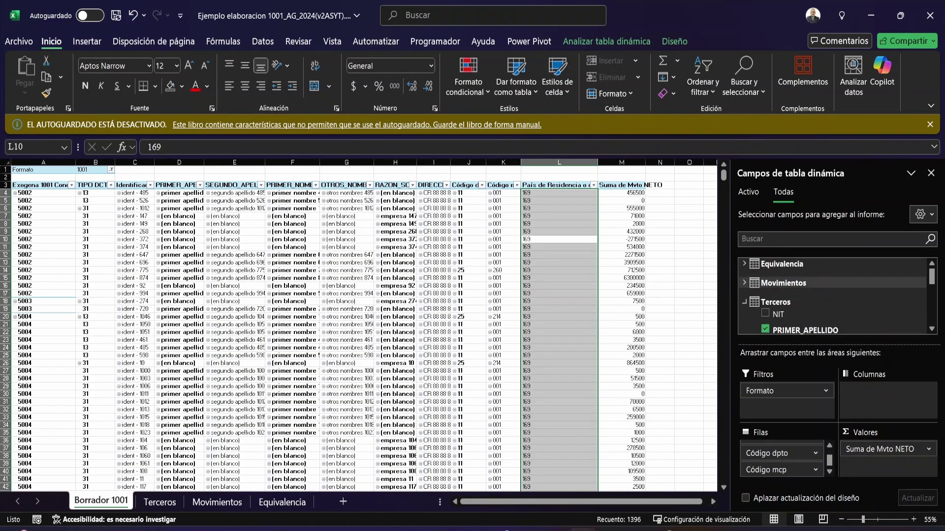
pyautogui.click(744, 263)
pyautogui.scroll(-2, 832, 294)
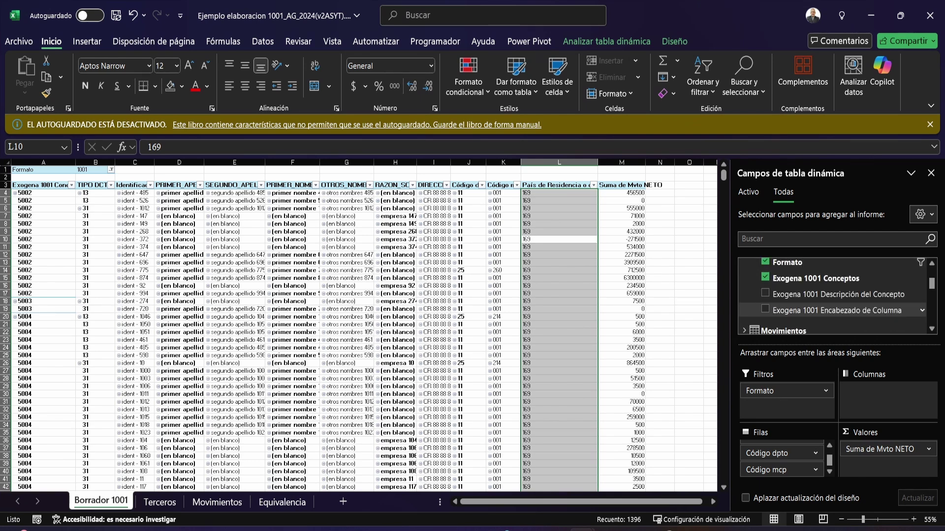
pyautogui.moveTo(836, 311); pyautogui.dragTo(880, 398)
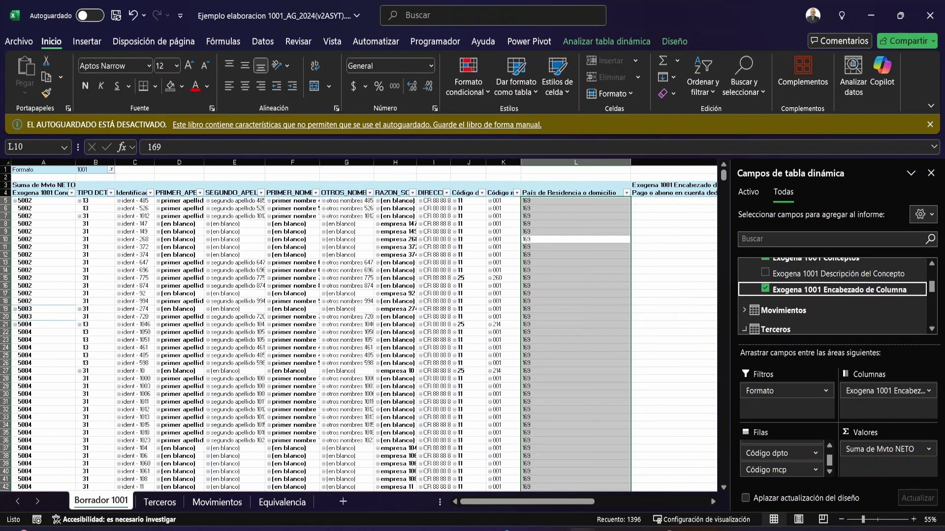
# - Examine the pivot's new amount columns and their headings against the F1001 format's headings
pyautogui.moveTo(527, 502); pyautogui.dragTo(640, 501)
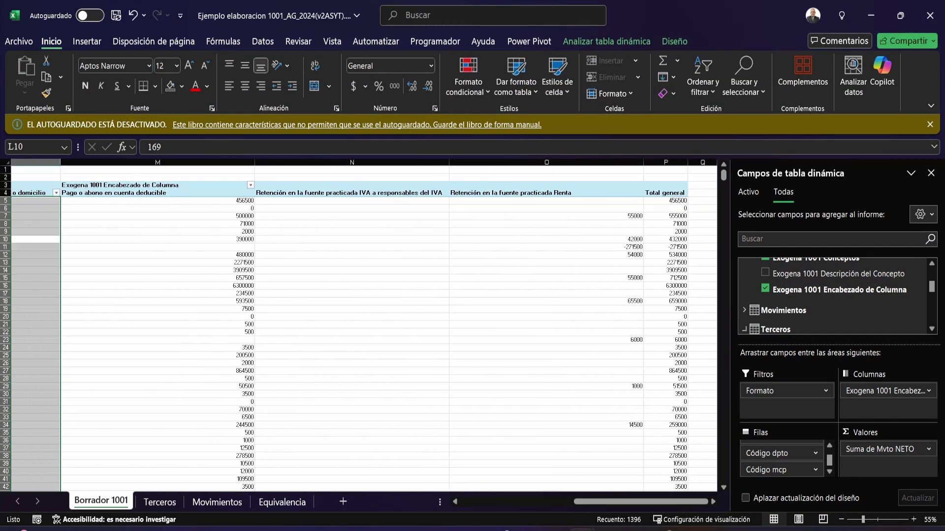
pyautogui.click(158, 193)
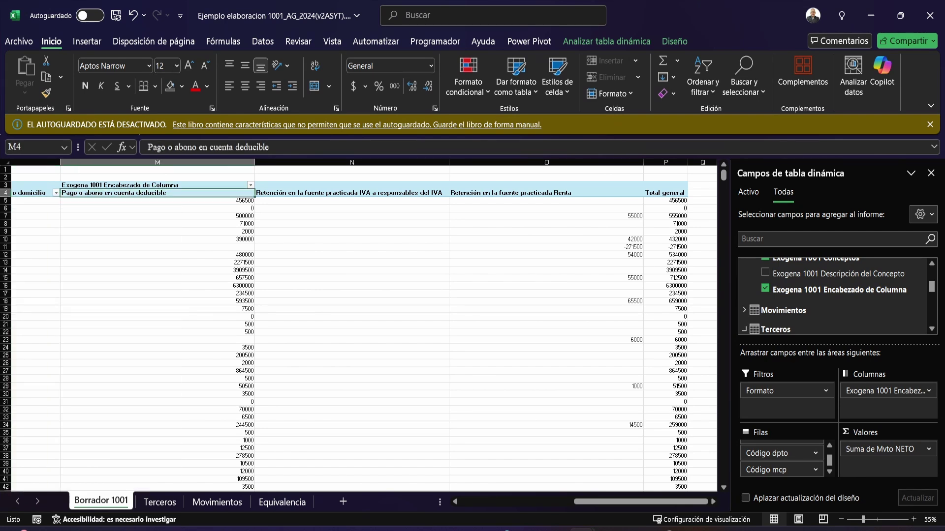
pyautogui.click(352, 193)
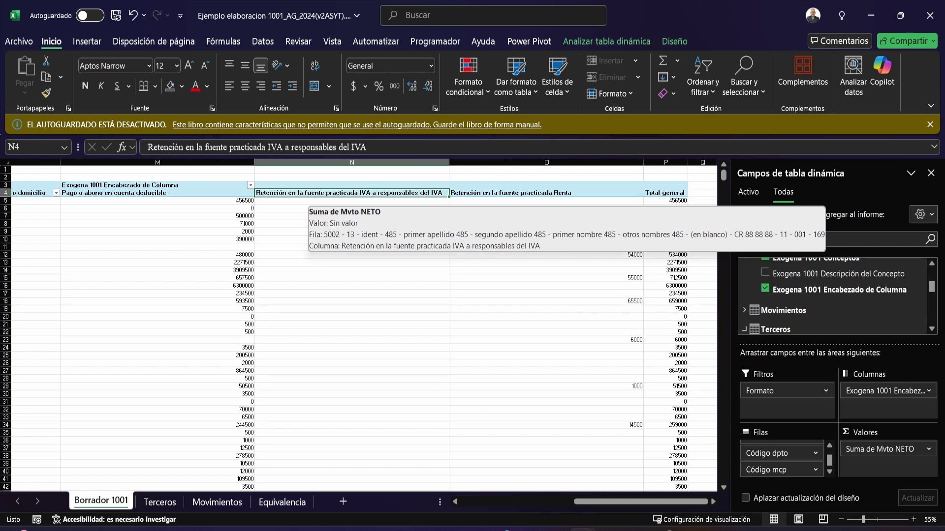
pyautogui.moveTo(492, 191); pyautogui.dragTo(413, 190)
pyautogui.click(517, 231)
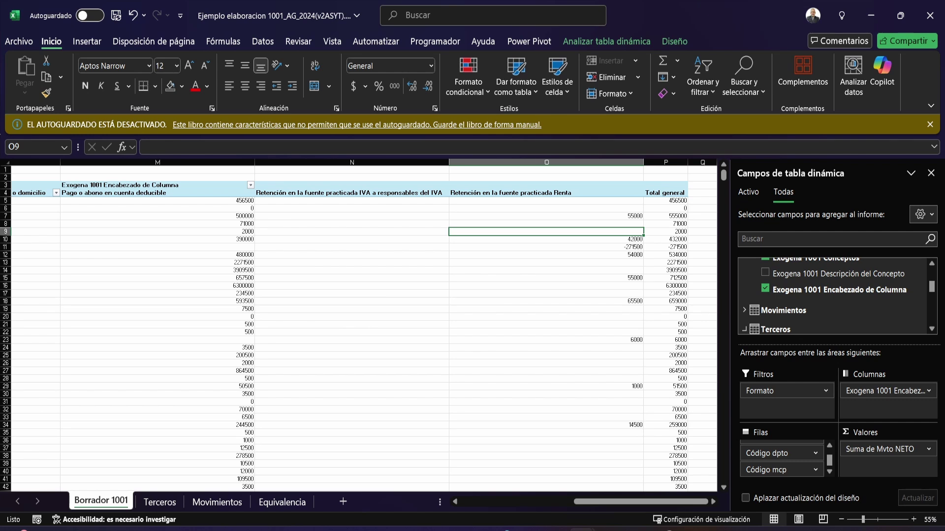
pyautogui.moveTo(641, 502)
pyautogui.mouseDown()
pyautogui.moveTo(617, 502)
pyautogui.moveTo(641, 502)
pyautogui.mouseUp()
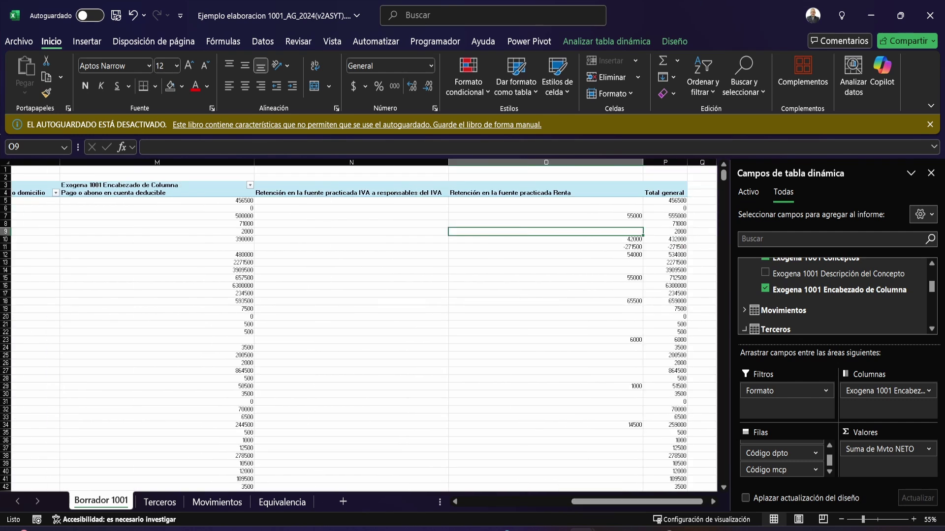
pyautogui.rightClick(227, 217)
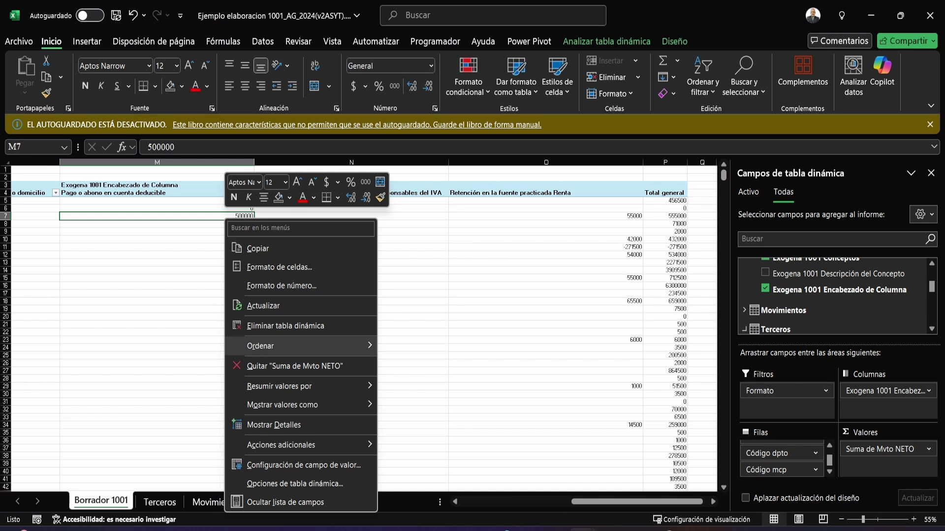
pyautogui.moveTo(296, 346)
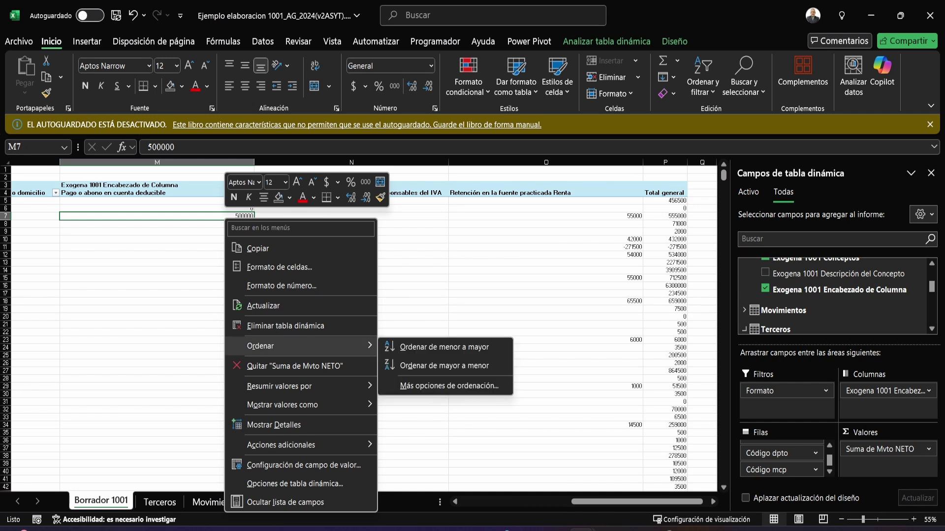
pyautogui.click(444, 366)
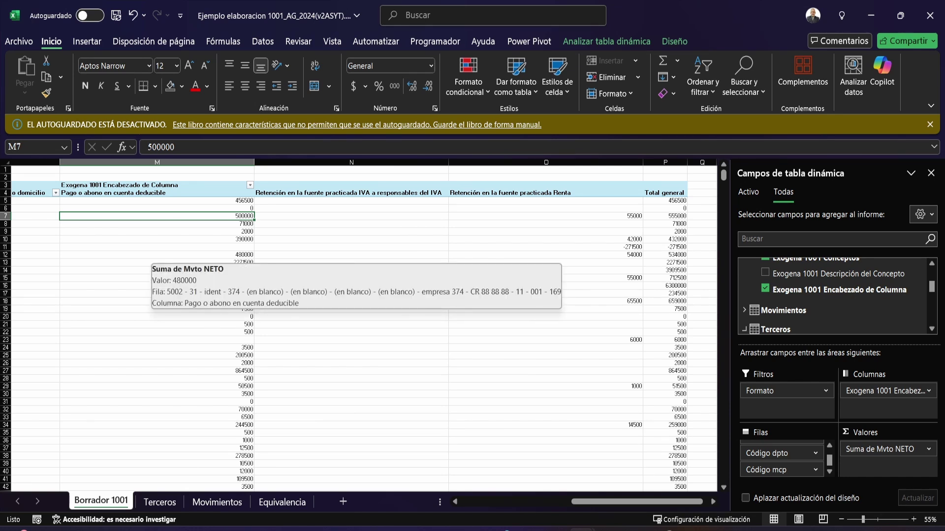
pyautogui.scroll(-1, 147, 256)
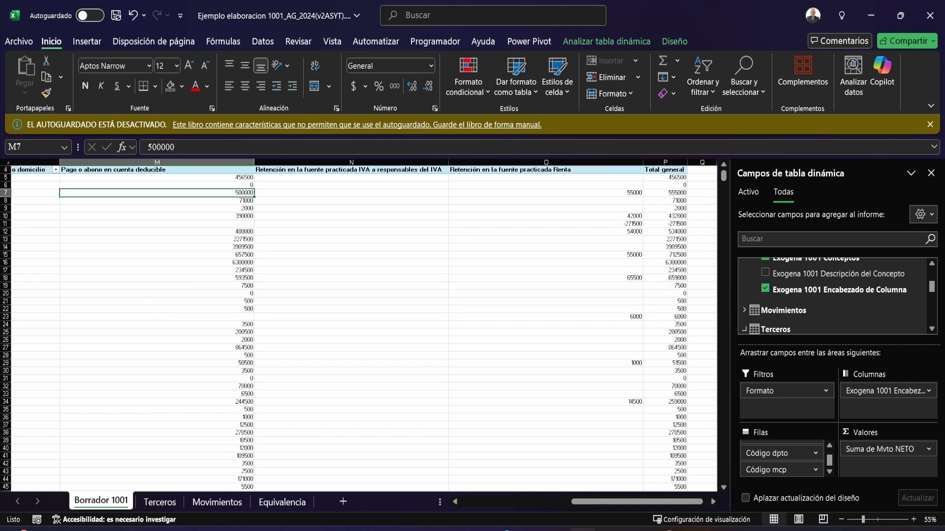
pyautogui.rightClick(183, 190)
pyautogui.press('Escape')
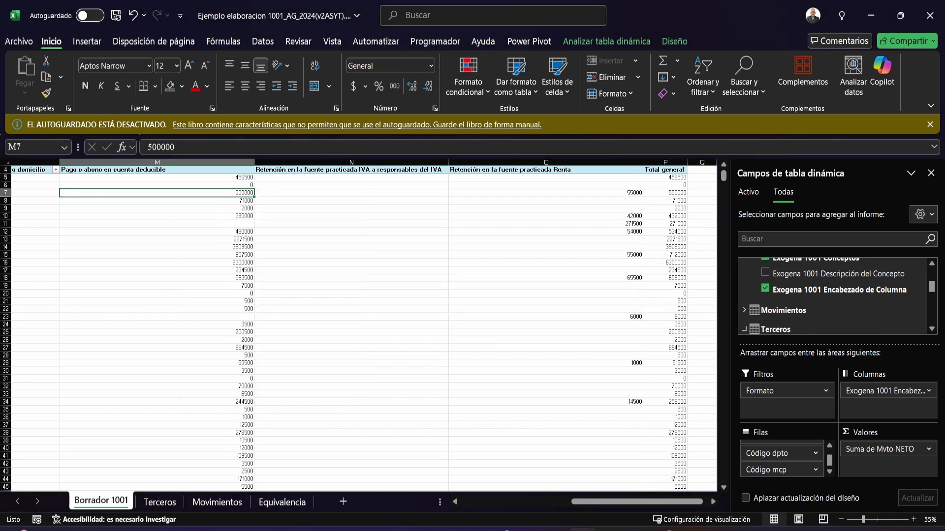
pyautogui.rightClick(192, 193)
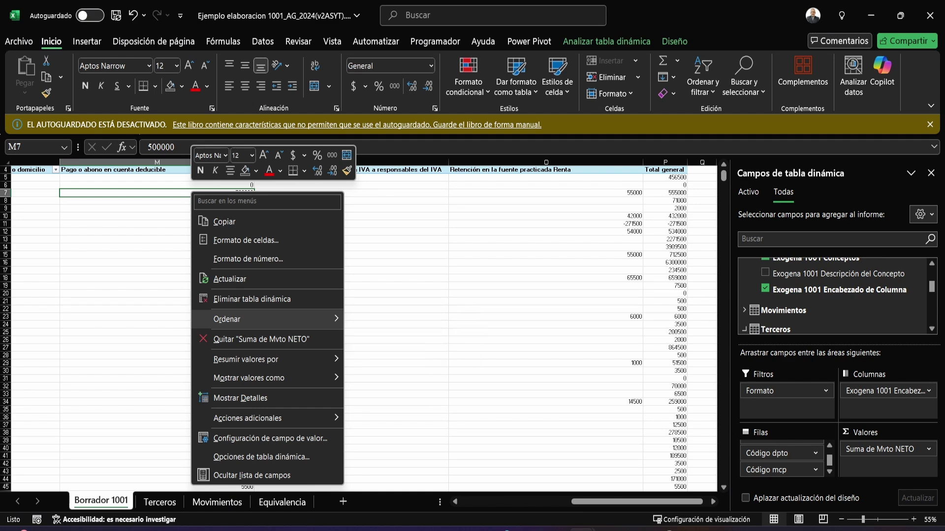
pyautogui.press('Escape')
# - Format the Suma de Mvto NETO value field as Número with 0 decimal places and a thousands separator
pyautogui.scroll(4, 364, 324)
pyautogui.scroll(2, 364, 325)
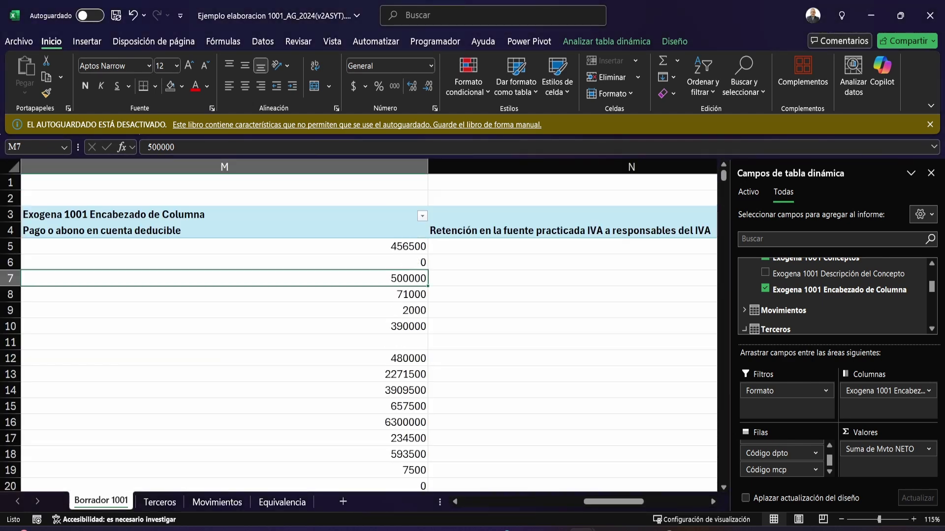
pyautogui.rightClick(356, 223)
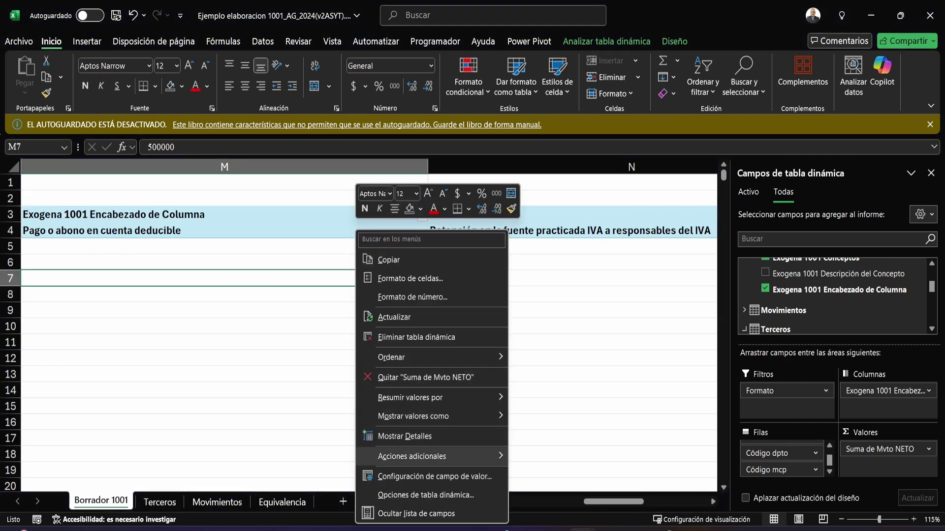
pyautogui.click(418, 476)
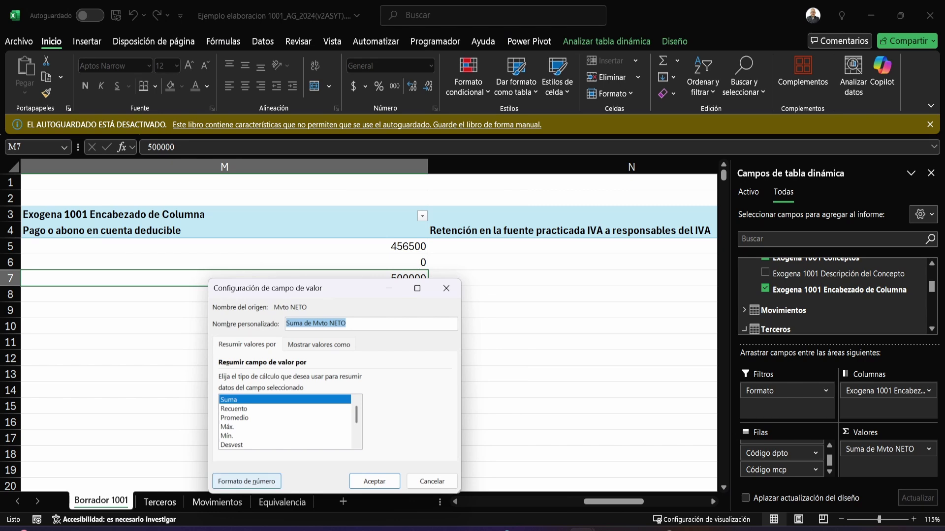
pyautogui.click(247, 480)
pyautogui.click(197, 271)
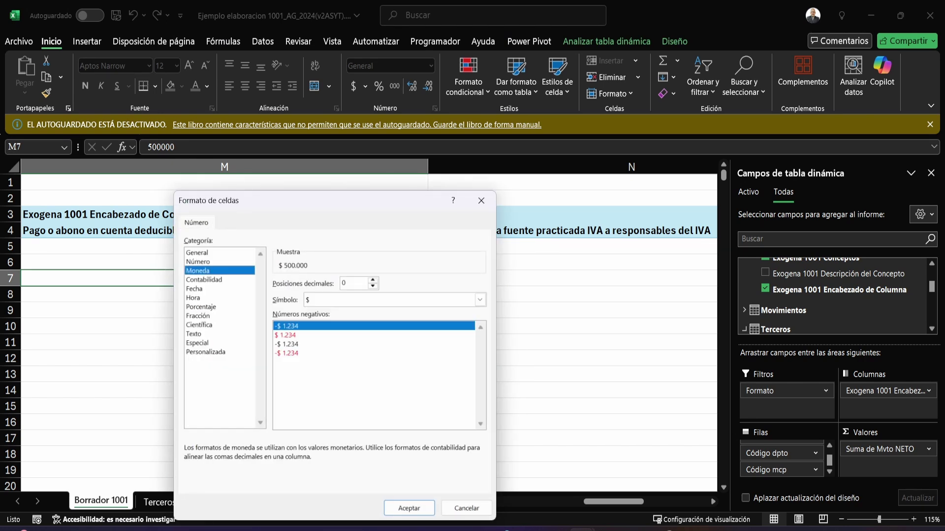
pyautogui.click(198, 261)
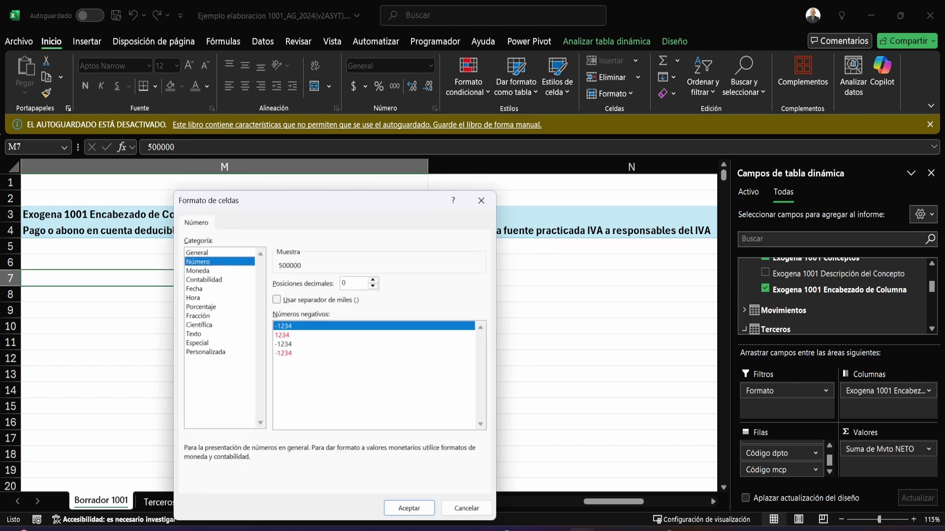
pyautogui.click(277, 300)
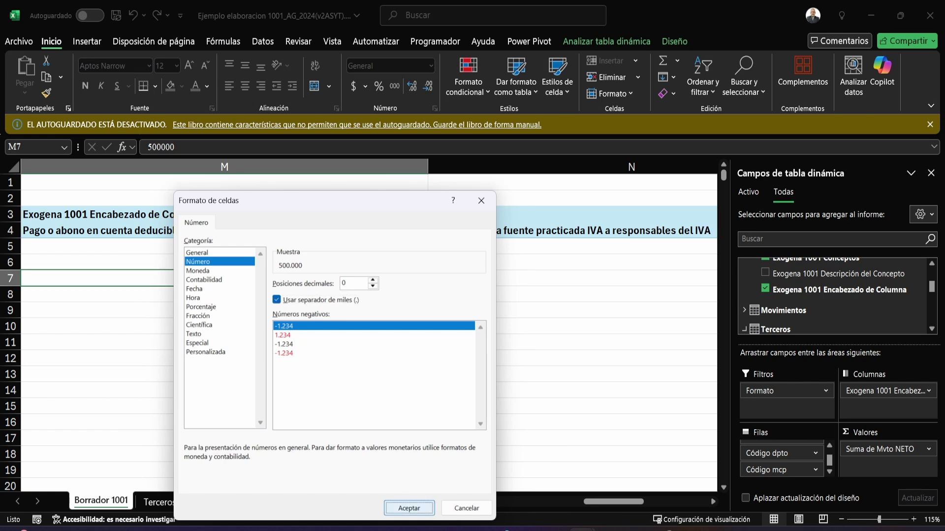
pyautogui.click(409, 507)
pyautogui.click(374, 482)
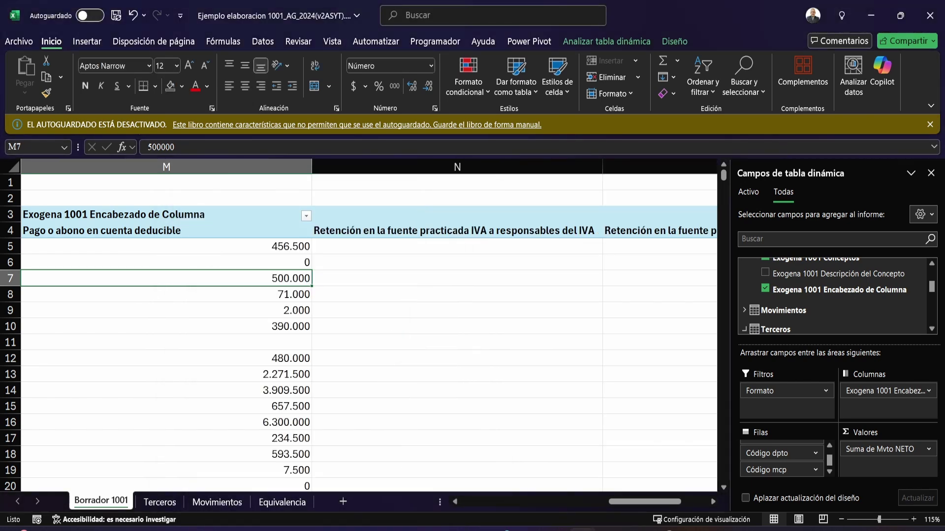
# - Review the formatted report and narrow the deducible payment, IVA withholding and Renta withholding columns (M, N and O) to about the width of their amounts
pyautogui.moveTo(629, 502); pyautogui.dragTo(478, 502)
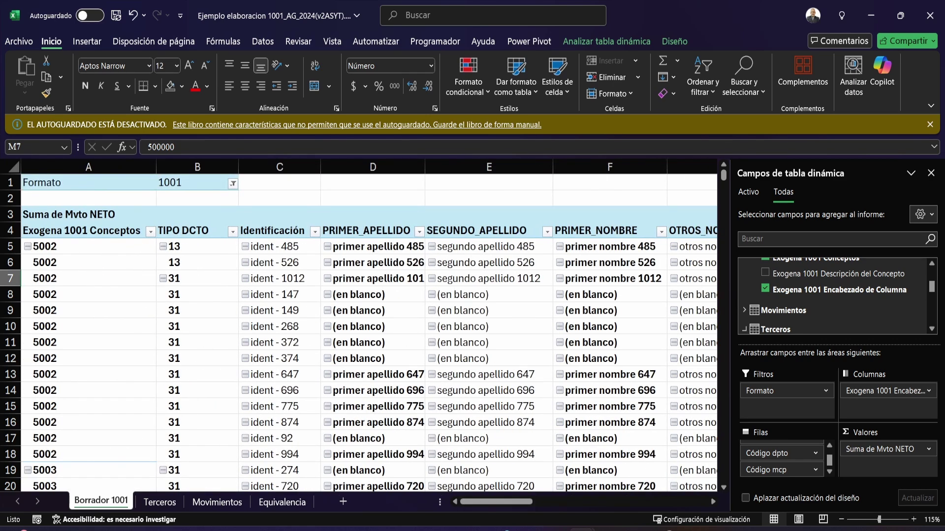
pyautogui.scroll(-4, 358, 325)
pyautogui.scroll(4, 358, 325)
pyautogui.moveTo(478, 501); pyautogui.dragTo(579, 501)
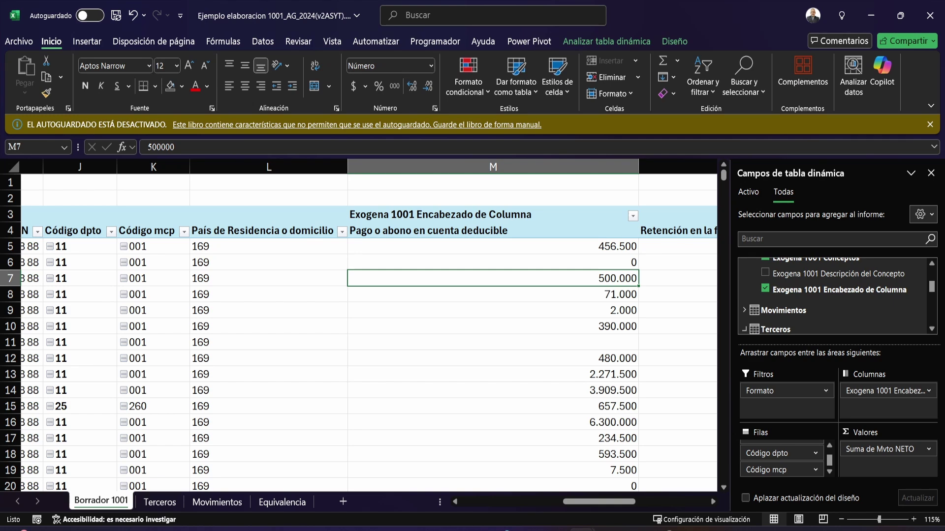
pyautogui.moveTo(638, 167); pyautogui.dragTo(428, 167)
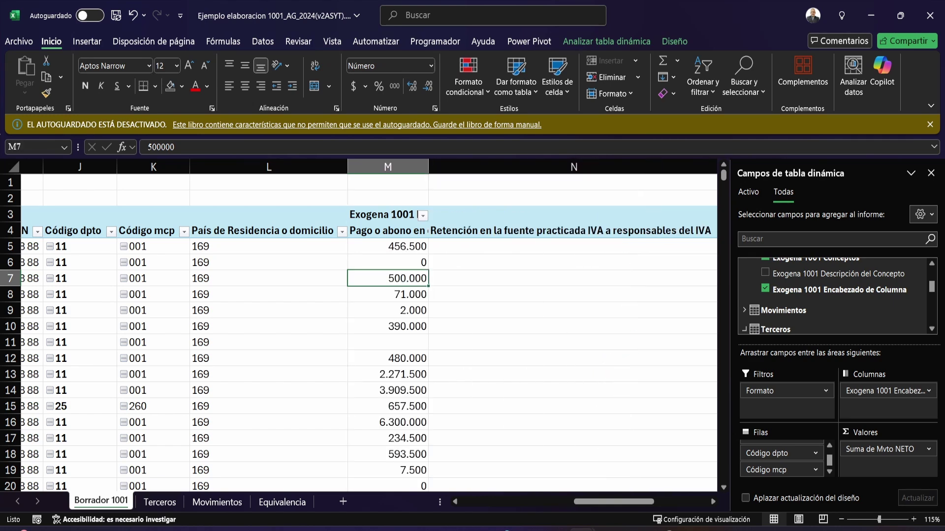
pyautogui.scroll(-2, 358, 325)
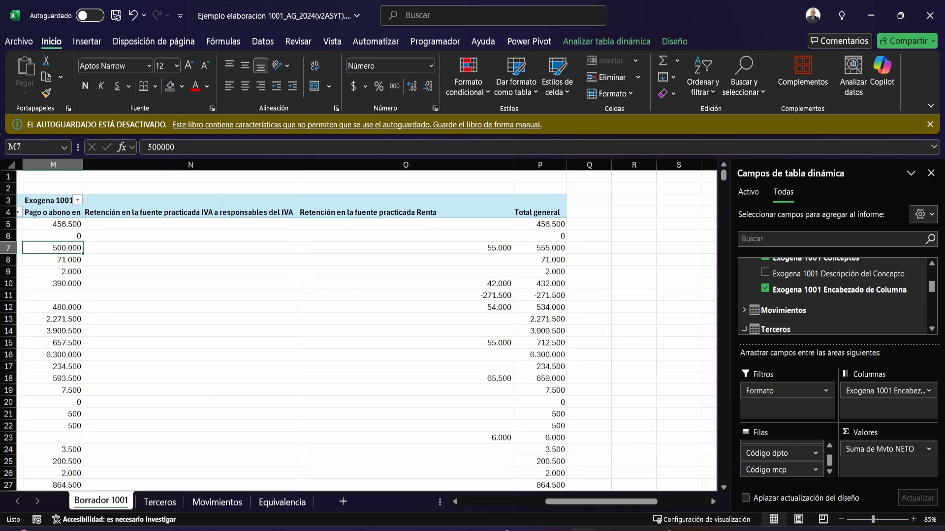
pyautogui.moveTo(300, 165); pyautogui.dragTo(133, 165)
pyautogui.click(612, 176)
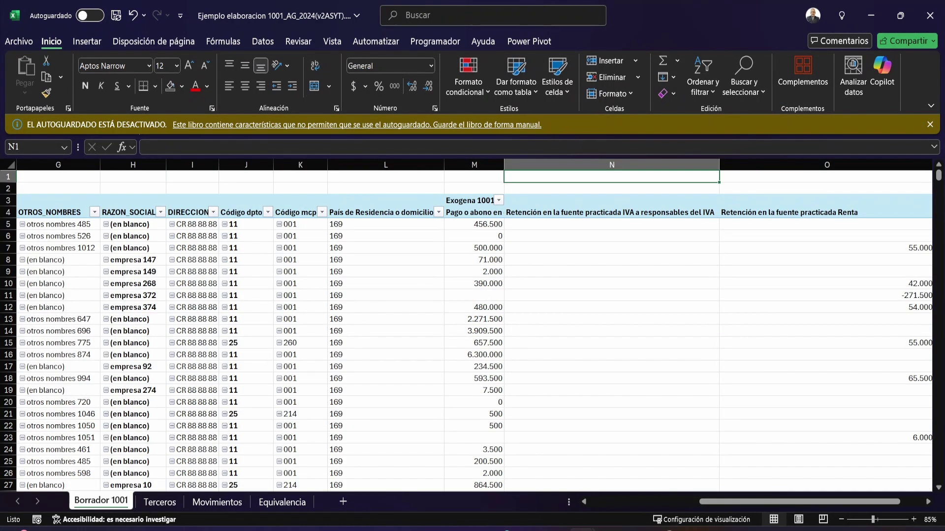
pyautogui.moveTo(718, 165); pyautogui.dragTo(566, 165)
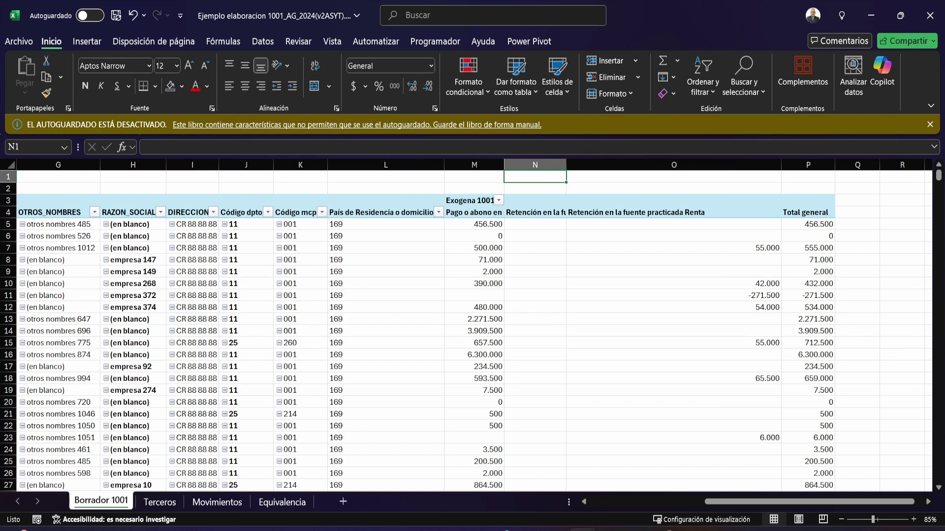
pyautogui.moveTo(737, 165); pyautogui.dragTo(631, 165)
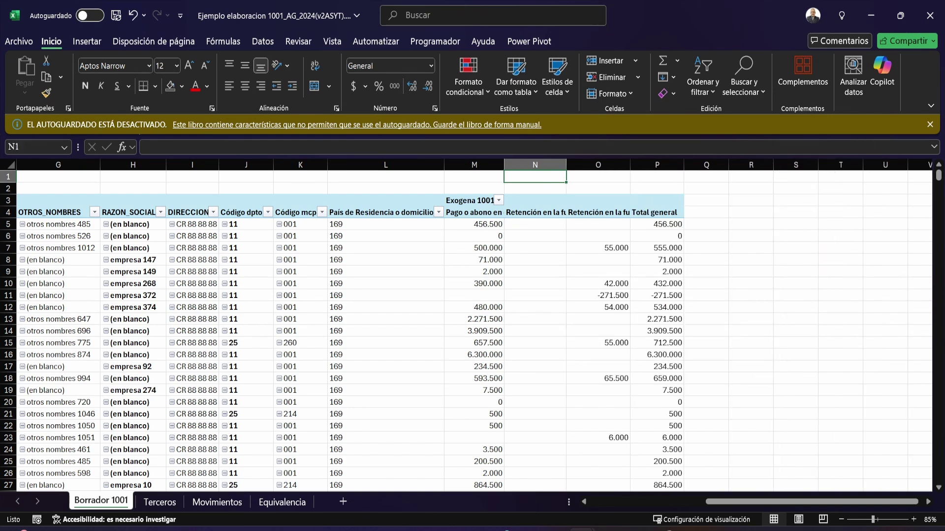
# - Set the Borrador 1001 pivot's grand totals to Activado solo para columnas
pyautogui.click(597, 271)
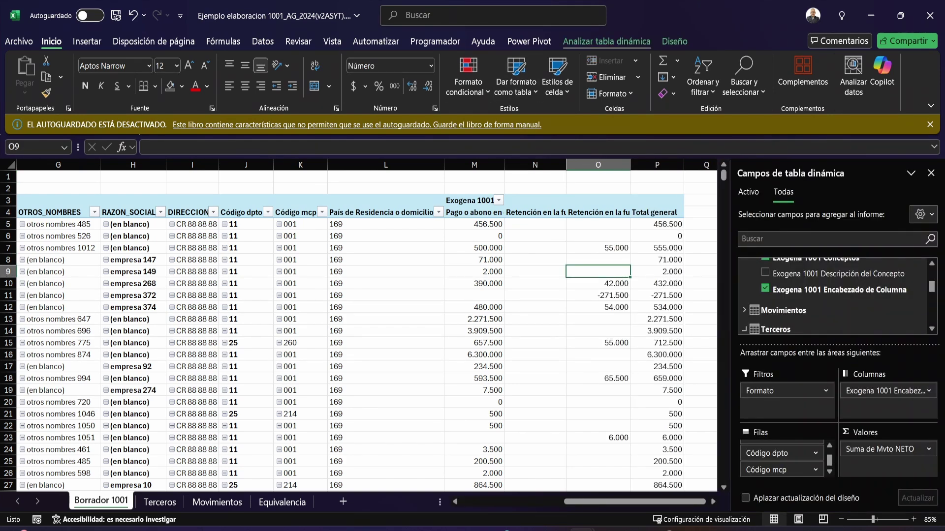
pyautogui.click(674, 41)
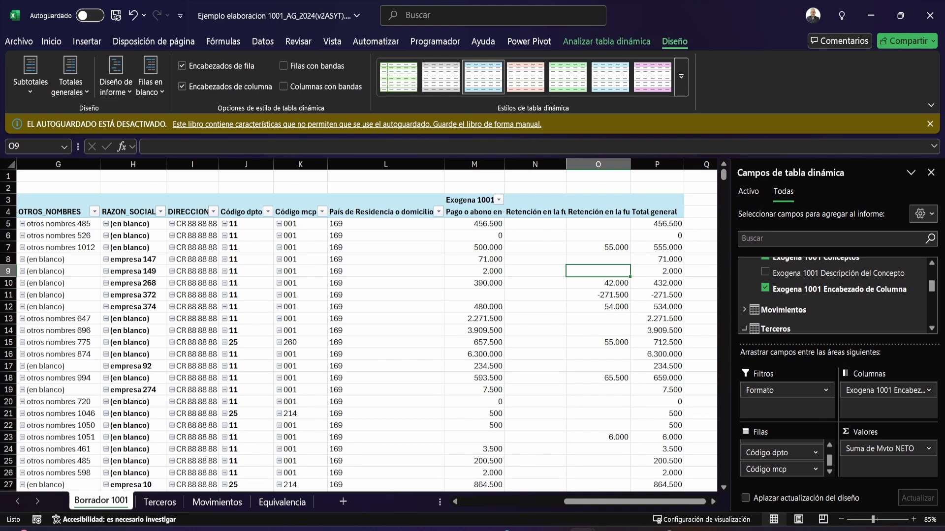
pyautogui.click(70, 76)
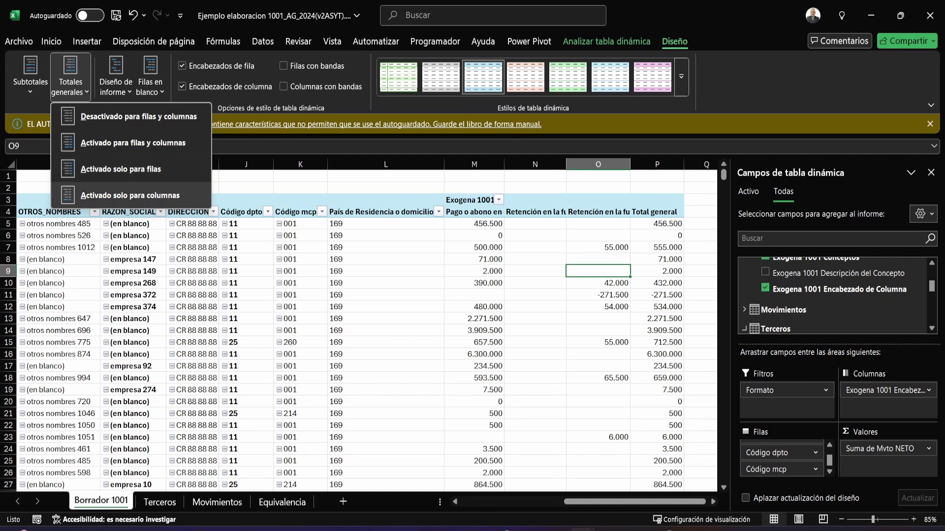
pyautogui.click(131, 196)
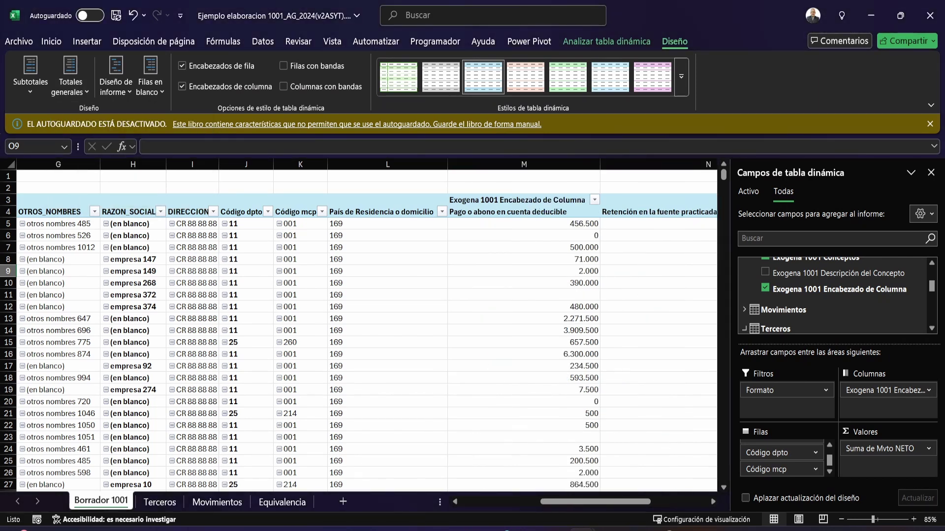
# - Disable automatic column width adjustment on update in the pivot table options
pyautogui.rightClick(316, 271)
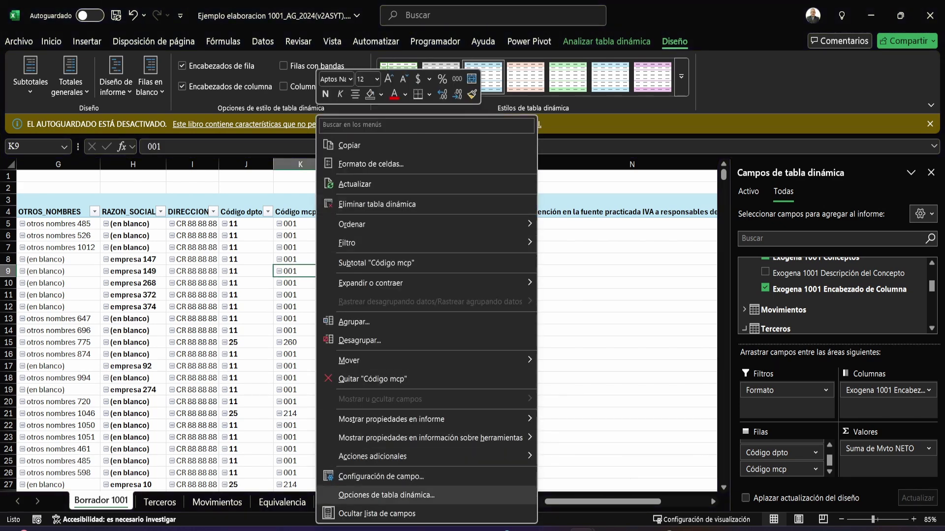
pyautogui.click(387, 495)
pyautogui.hotkey('alt', 'h')
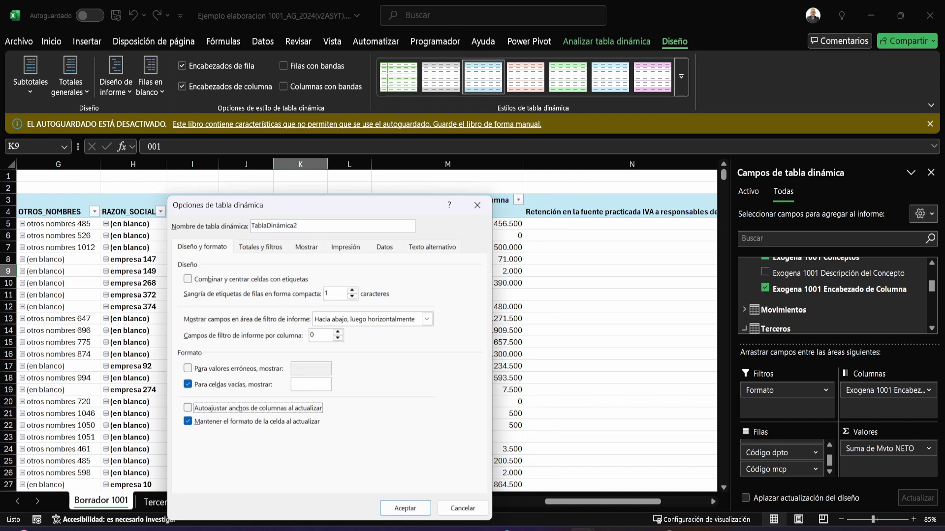
pyautogui.press('Return')
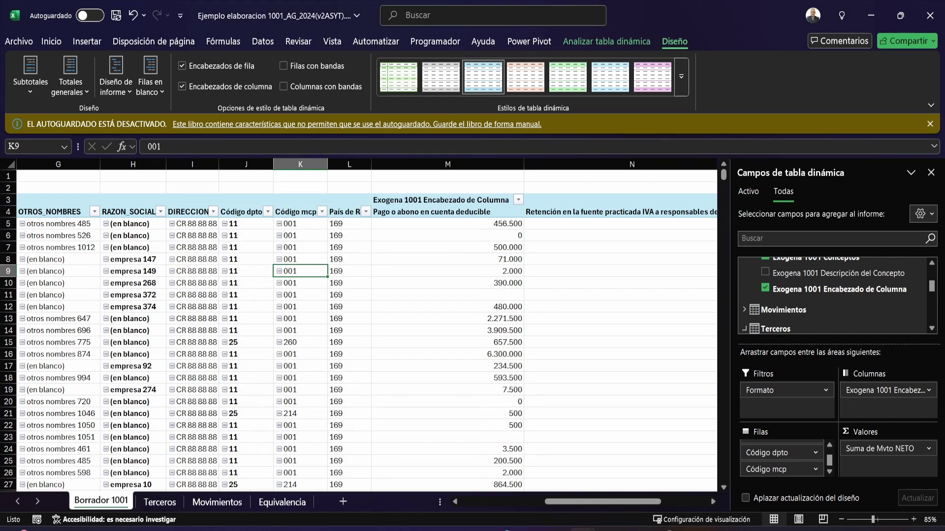
# - Narrow the pivot's deducible payment, IVA withholding and Renta withholding columns (M, N and O) to about the width of their amounts
pyautogui.moveTo(524, 165); pyautogui.dragTo(420, 165)
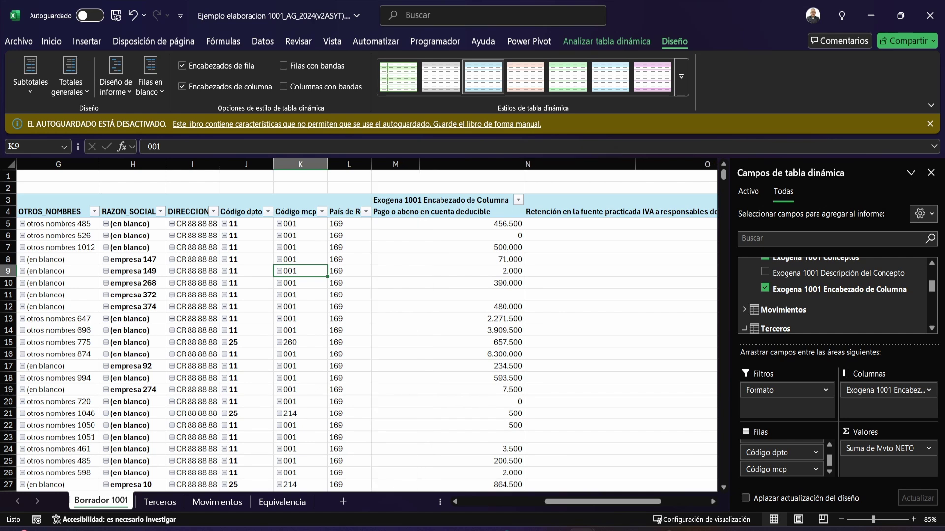
pyautogui.moveTo(636, 164); pyautogui.dragTo(460, 164)
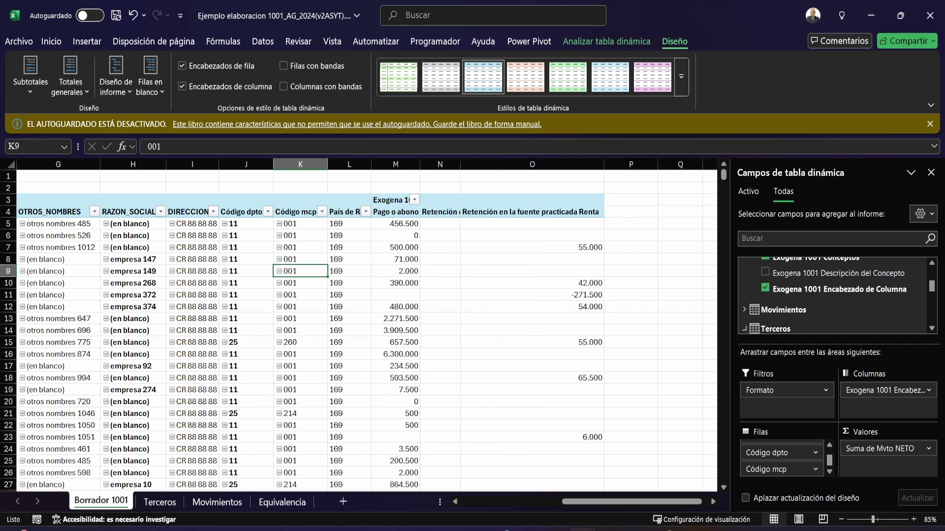
pyautogui.moveTo(604, 165); pyautogui.dragTo(506, 164)
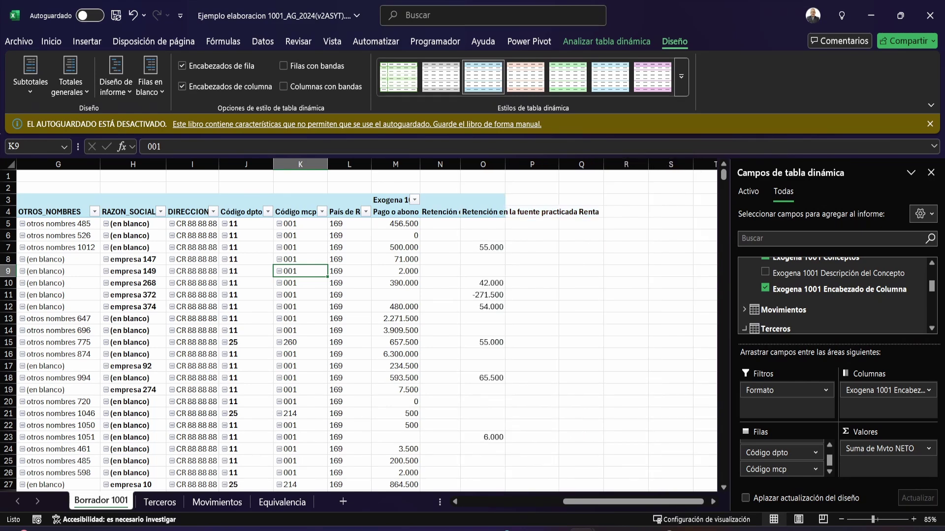
# - Review the finished pivot report across its third-party and amount columns, checking the negative Renta withholding in O11
pyautogui.scroll(-1, 345, 325)
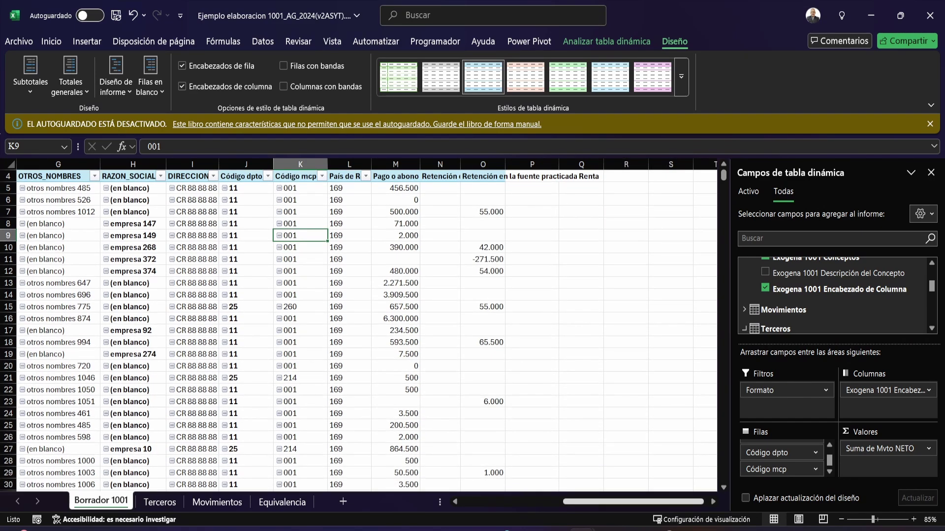
pyautogui.moveTo(681, 502)
pyautogui.mouseDown()
pyautogui.moveTo(578, 501)
pyautogui.moveTo(667, 501)
pyautogui.mouseUp()
pyautogui.scroll(1, 360, 330)
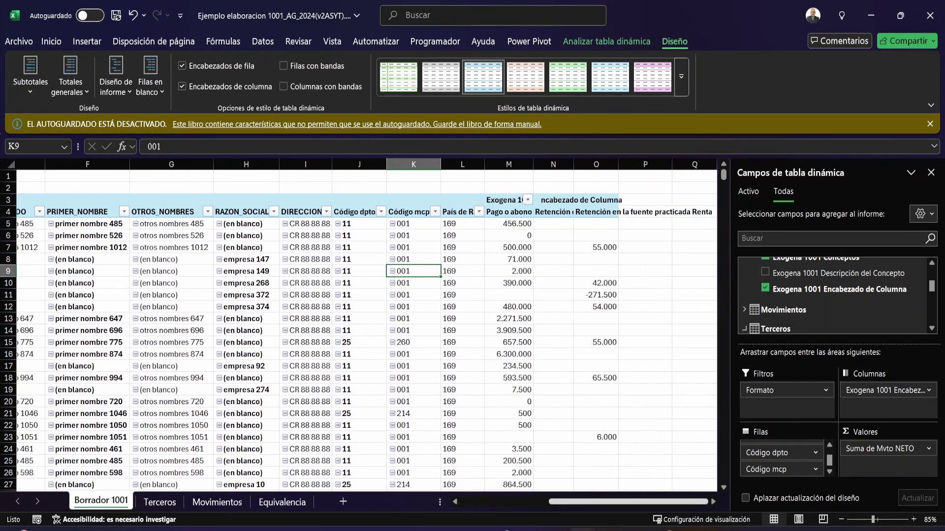
pyautogui.click(609, 502)
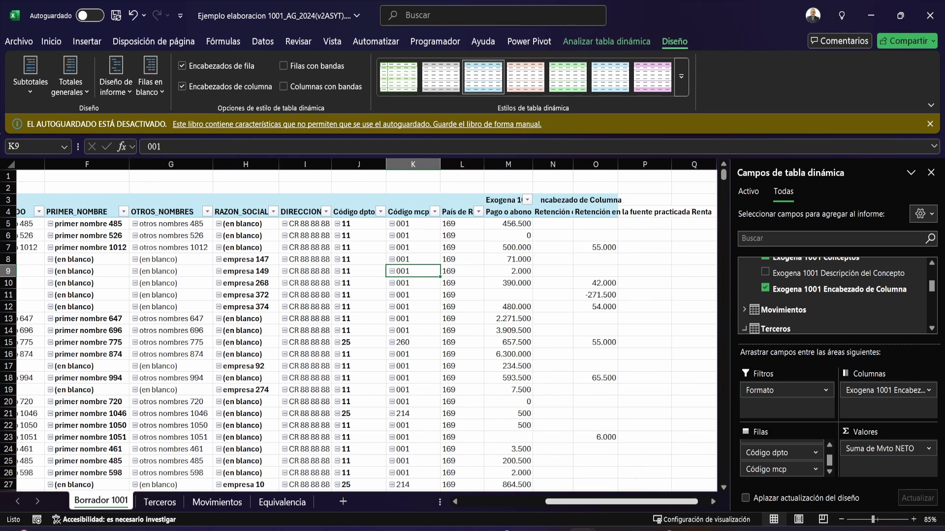
pyautogui.moveTo(638, 502); pyautogui.dragTo(646, 501)
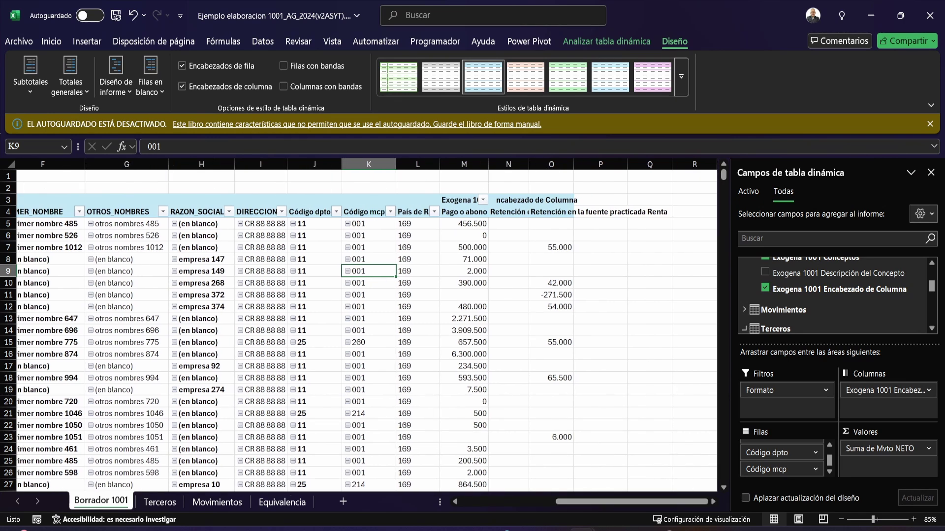
pyautogui.click(551, 296)
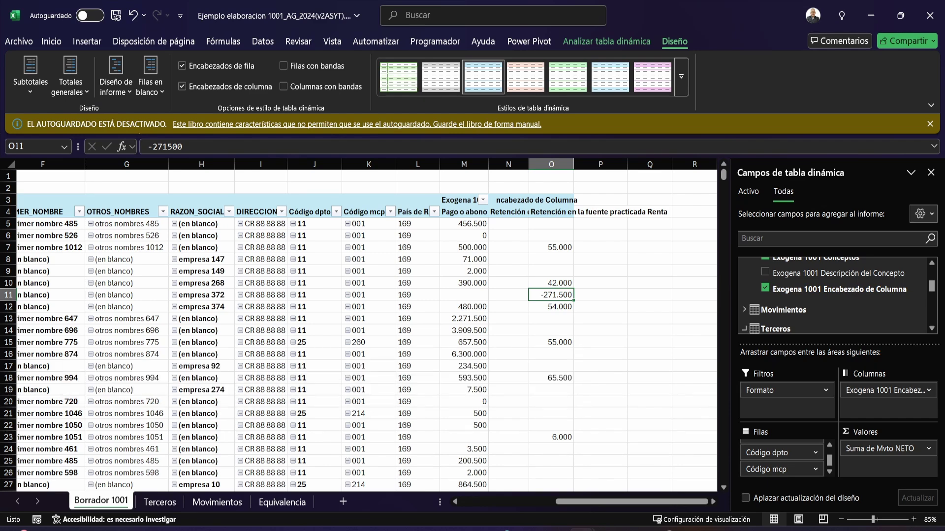
pyautogui.moveTo(632, 501)
pyautogui.mouseDown()
pyautogui.moveTo(561, 502)
pyautogui.moveTo(632, 502)
pyautogui.mouseUp()
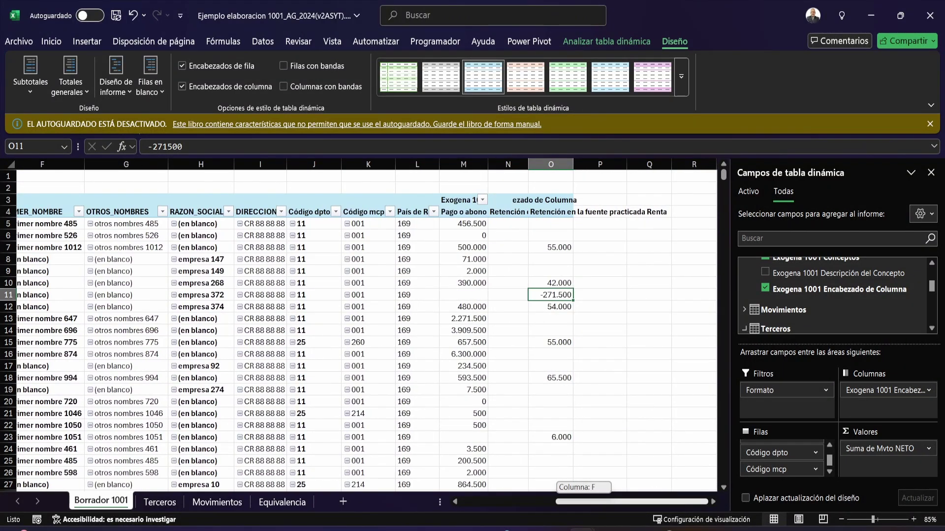
pyautogui.moveTo(632, 502); pyautogui.dragTo(540, 502)
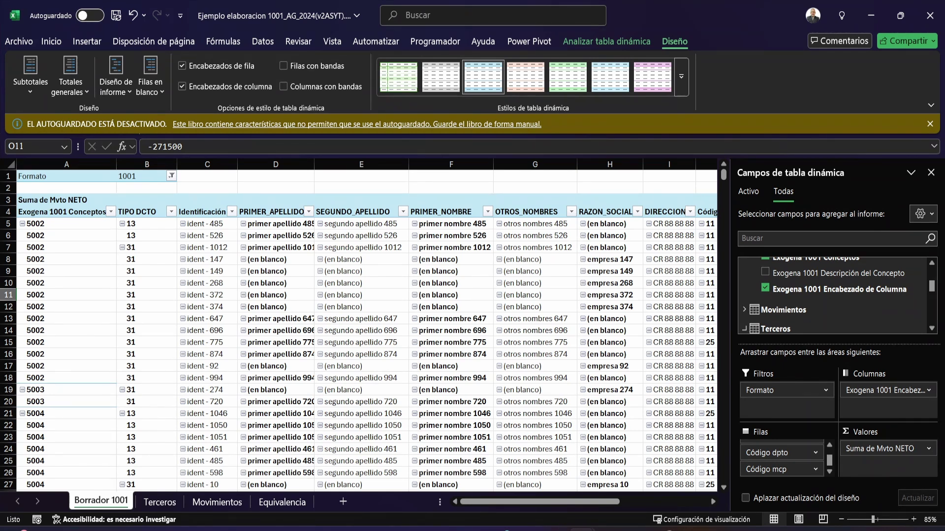
# - Duplicate the Borrador 1001 sheet beside the original and replace the copied pivot with pasted values only
pyautogui.moveTo(100, 501); pyautogui.dragTo(137, 502)
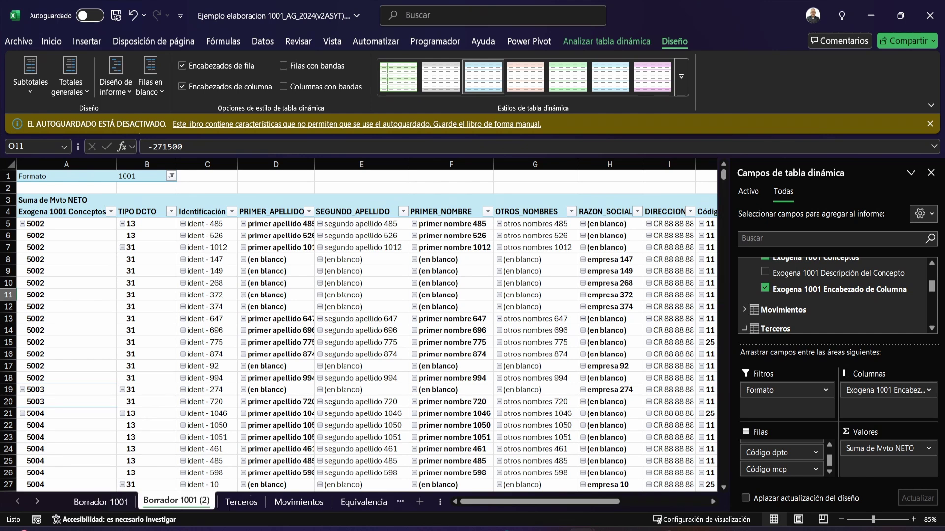
pyautogui.moveTo(66, 164); pyautogui.dragTo(713, 164)
pyautogui.hotkey('ctrl', 'c')
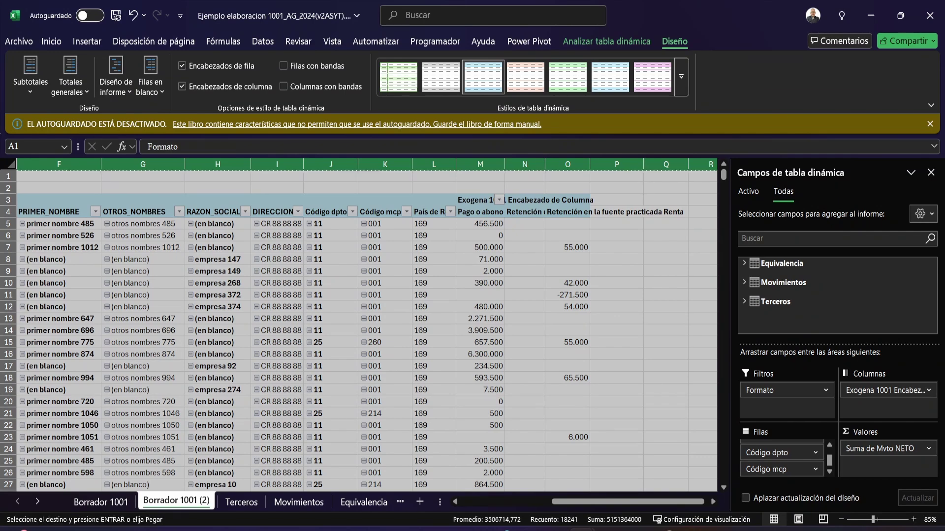
pyautogui.hotkey('ctrl', 'alt', 'v')
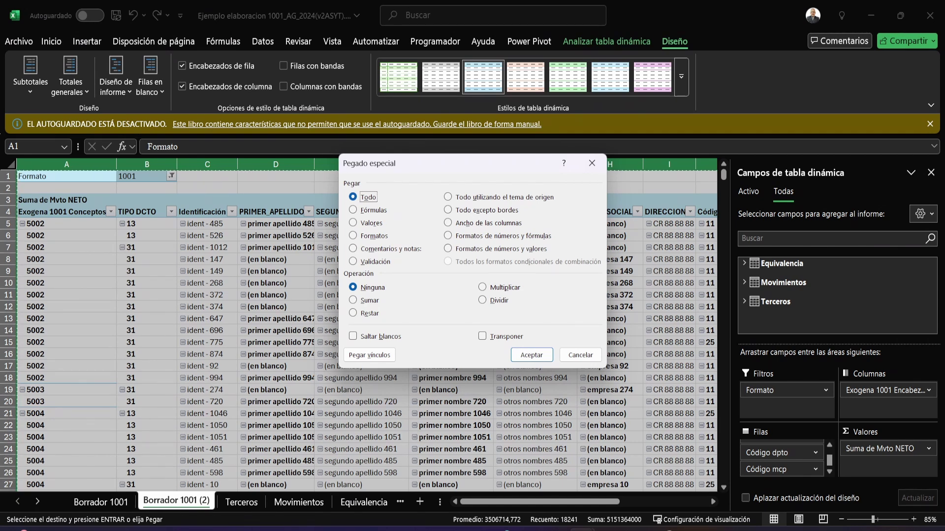
pyautogui.press('v')
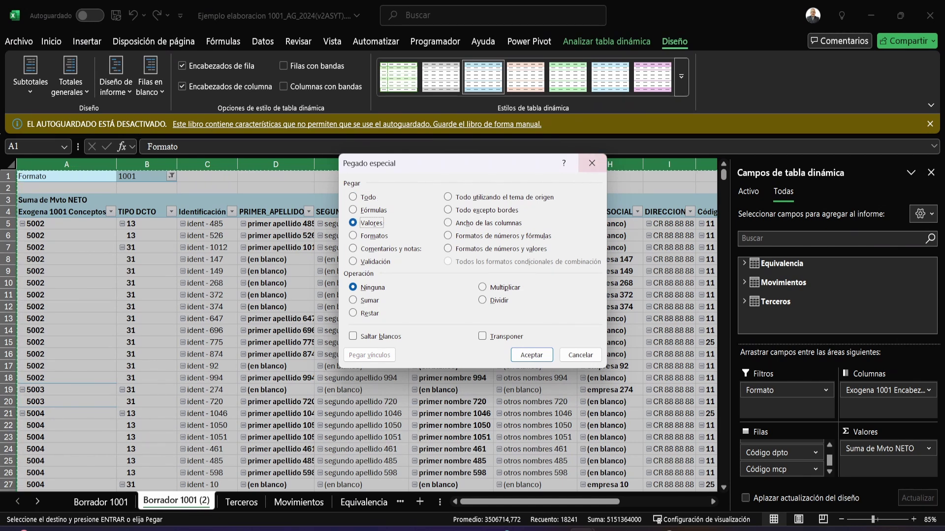
pyautogui.press('Return')
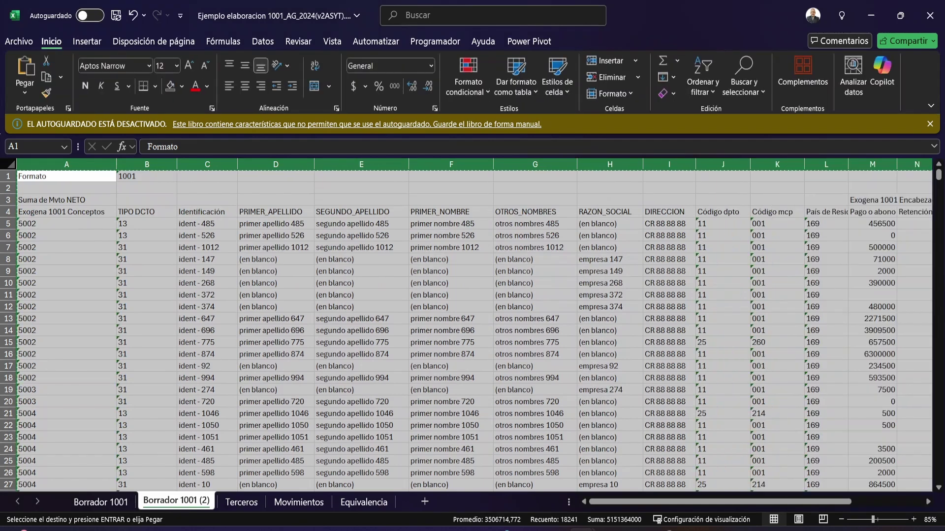
# - Delete rows 1 to 3 above the field headings on the Borrador 1001 (2) sheet
pyautogui.click(451, 296)
pyautogui.click(67, 200)
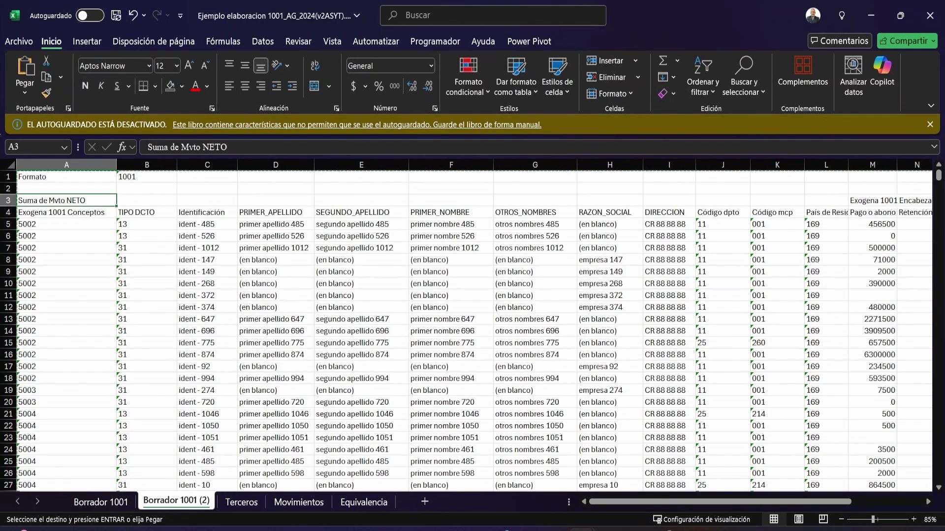
pyautogui.click(207, 188)
pyautogui.hotkey('shift', 'Up')
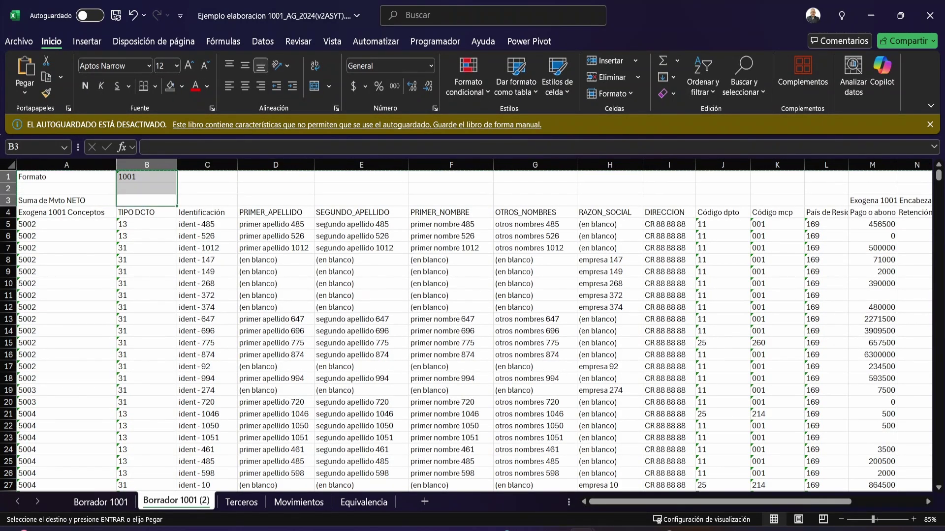
pyautogui.hotkey('ctrl', '-')
pyautogui.press('Down')
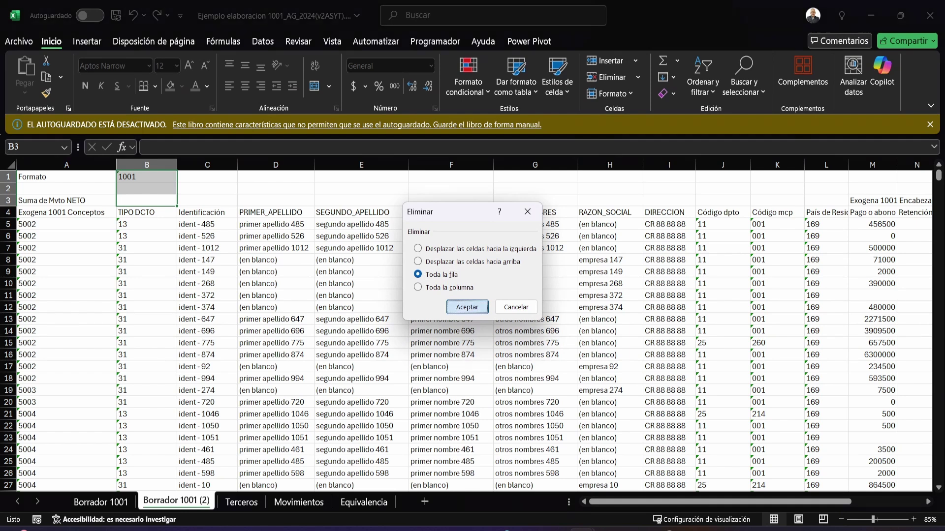
pyautogui.press('Return')
# - Copy the text (en blanco) from G5 and replace every occurrence with nothing in the name and RAZON_SOCIAL columns (D to H)
pyautogui.click(66, 236)
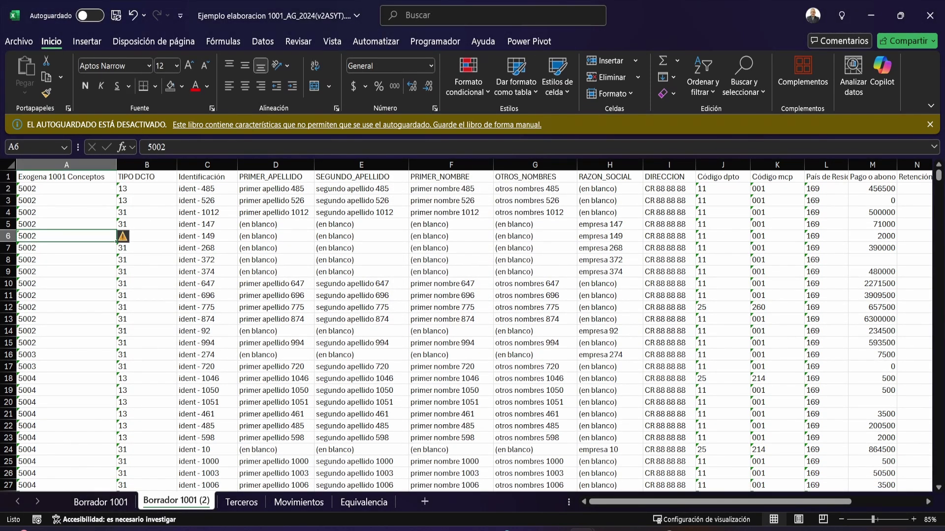
pyautogui.click(535, 225)
pyautogui.moveTo(188, 147); pyautogui.dragTo(146, 147)
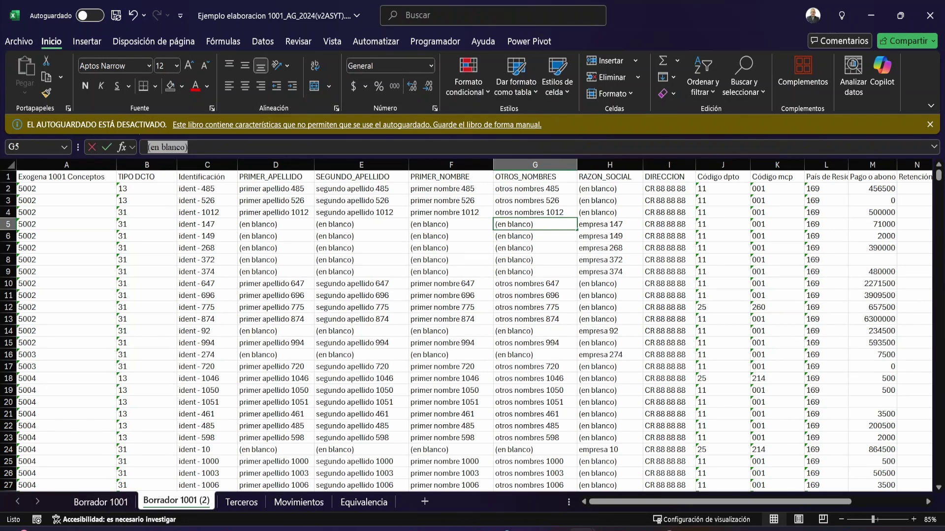
pyautogui.press('Escape')
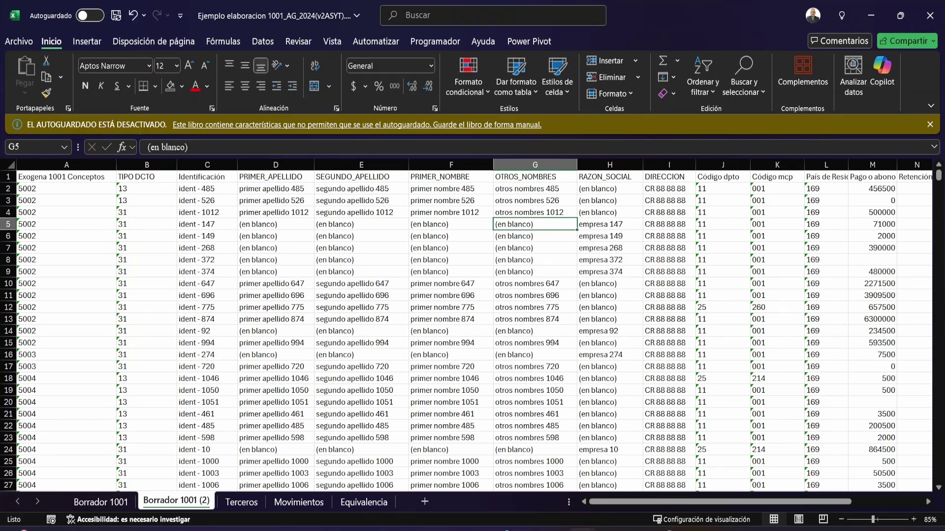
pyautogui.moveTo(162, 147); pyautogui.dragTo(146, 147)
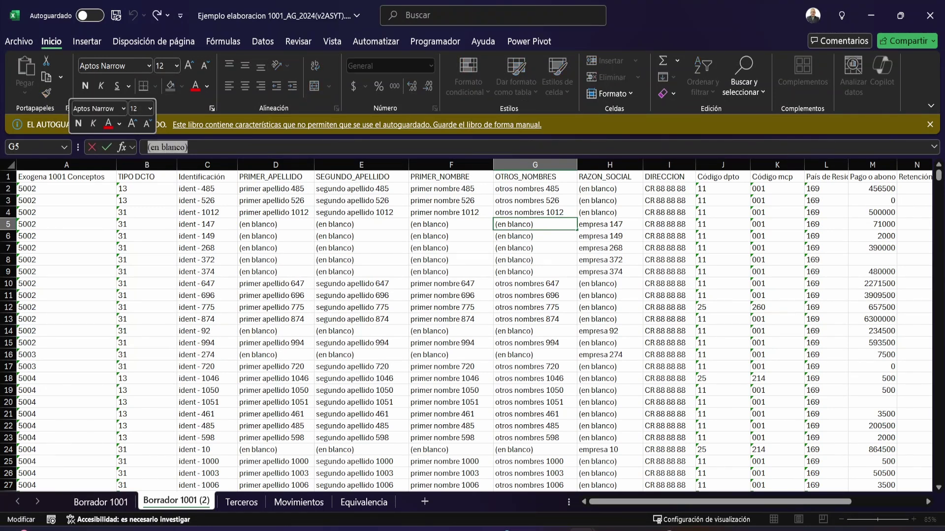
pyautogui.hotkey('ctrl', 'c')
pyautogui.press('Escape')
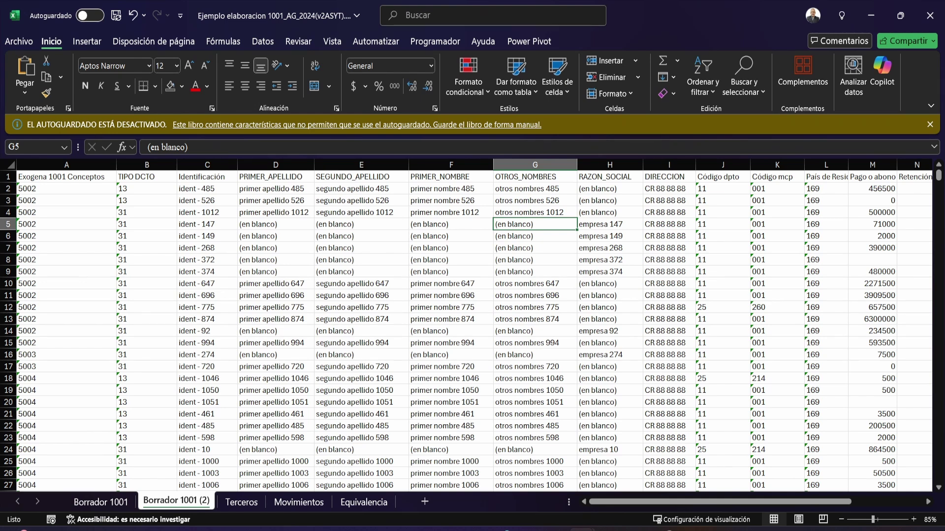
pyautogui.moveTo(276, 164); pyautogui.dragTo(571, 165)
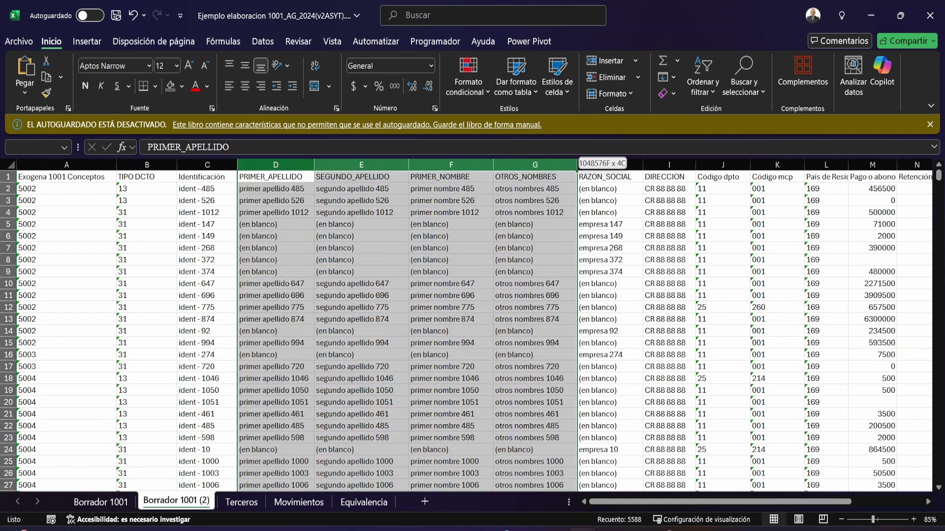
pyautogui.moveTo(574, 165); pyautogui.dragTo(640, 164)
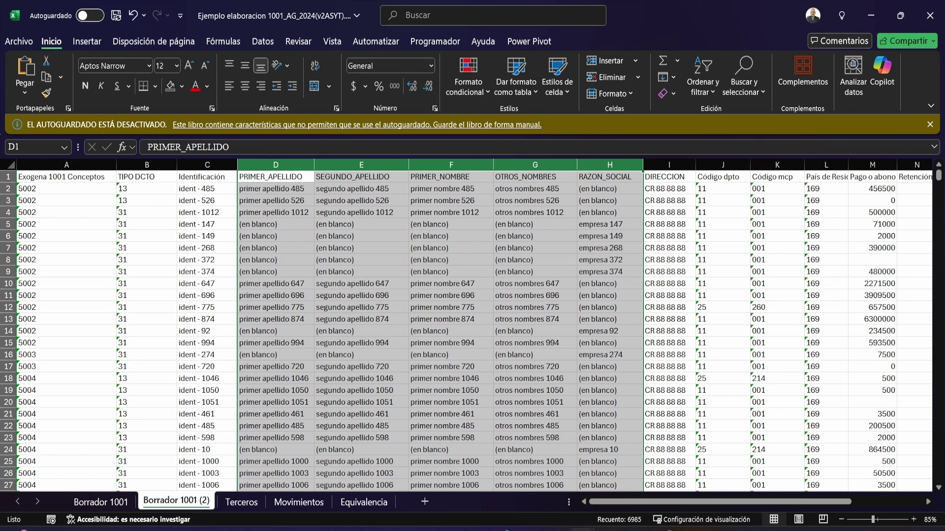
pyautogui.hotkey('ctrl', 'l')
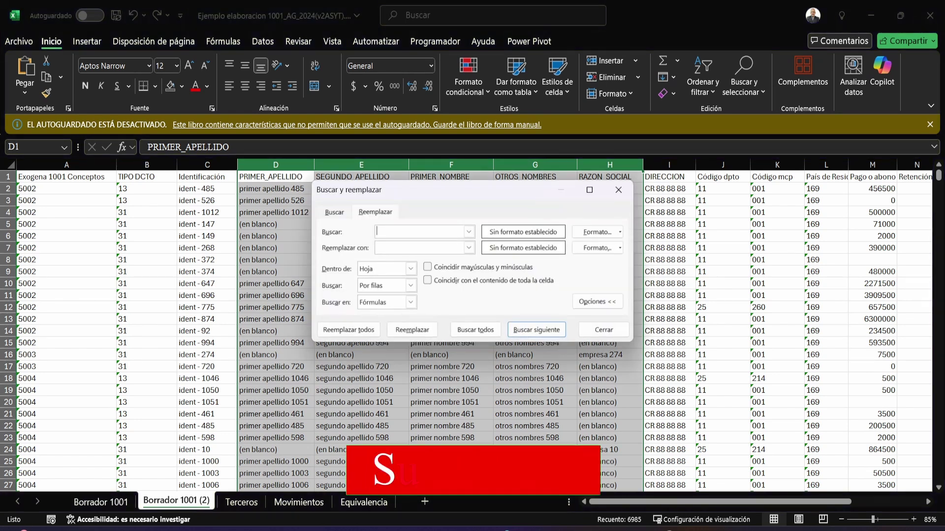
pyautogui.hotkey('ctrl', 'v')
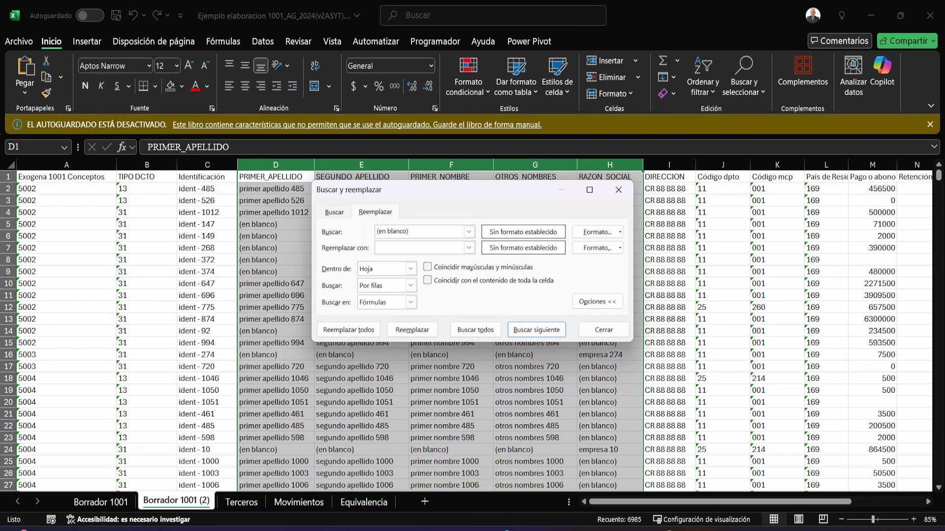
pyautogui.click(349, 329)
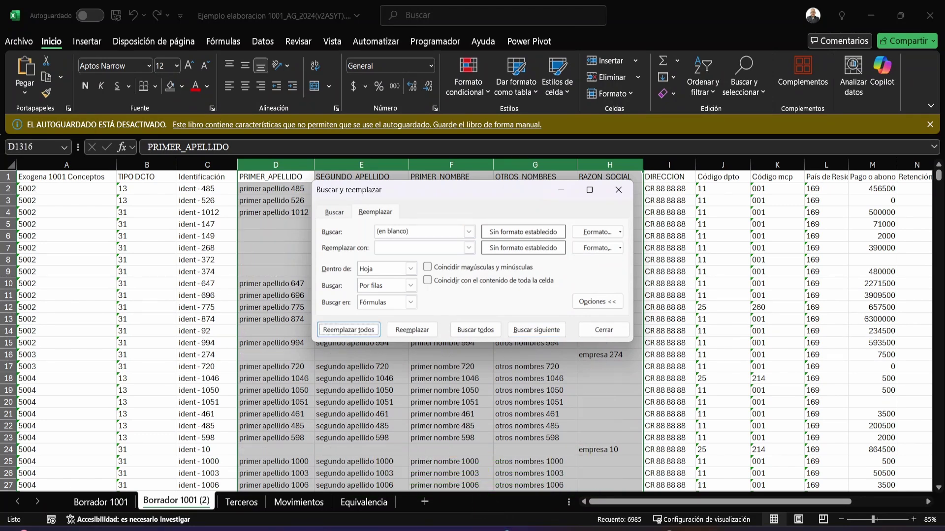
# - Dismiss the replacement notice and close the find-and-replace dialog on the Borrador 1001 (2) sheet
pyautogui.press('Return')
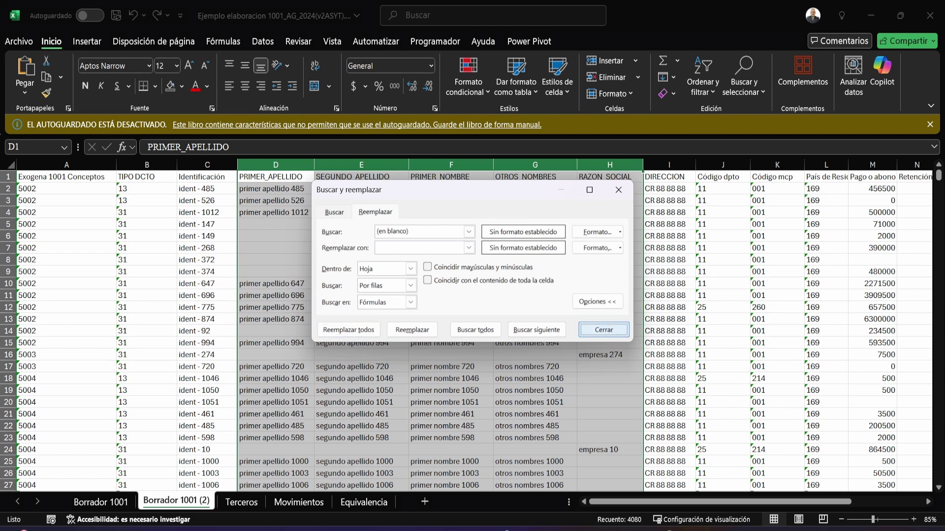
pyautogui.click(604, 329)
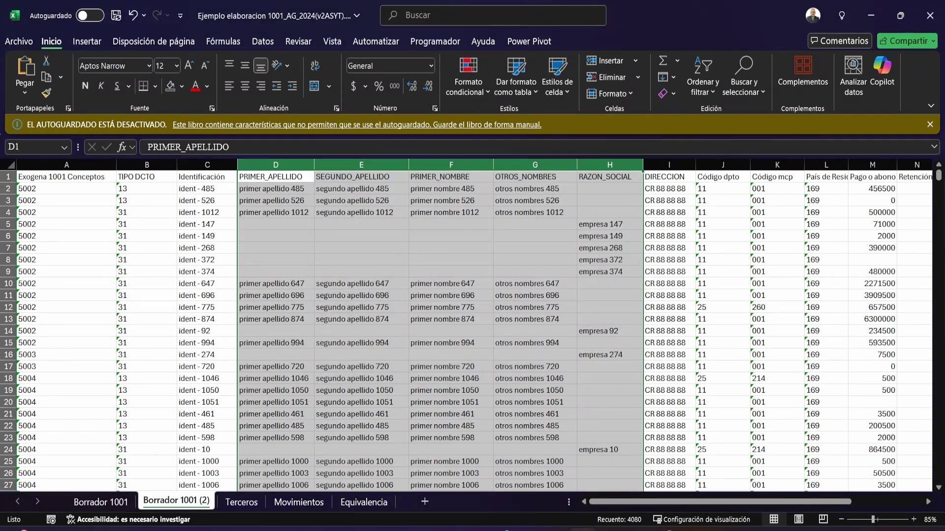
# - Review the cleaned Borrador 1001 (2) data, checking the name and RAZON_SOCIAL columns, the deductible payment amounts in column M and the withholding columns
pyautogui.scroll(-6, 473, 329)
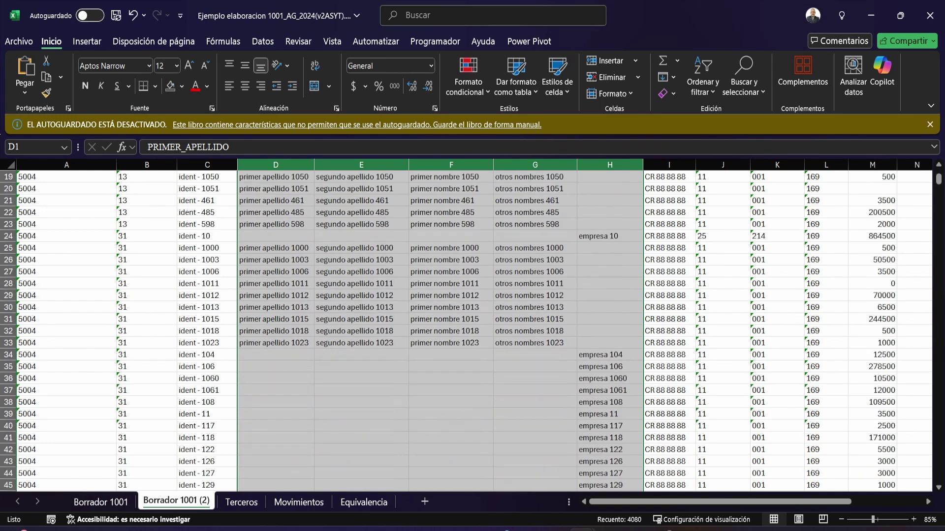
pyautogui.scroll(6, 472, 330)
pyautogui.hscroll(5, 472, 325)
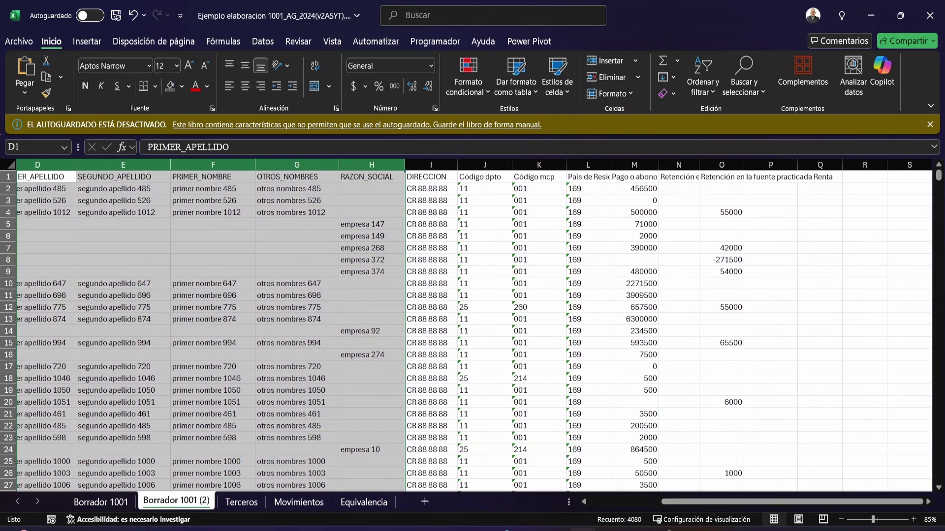
pyautogui.click(633, 165)
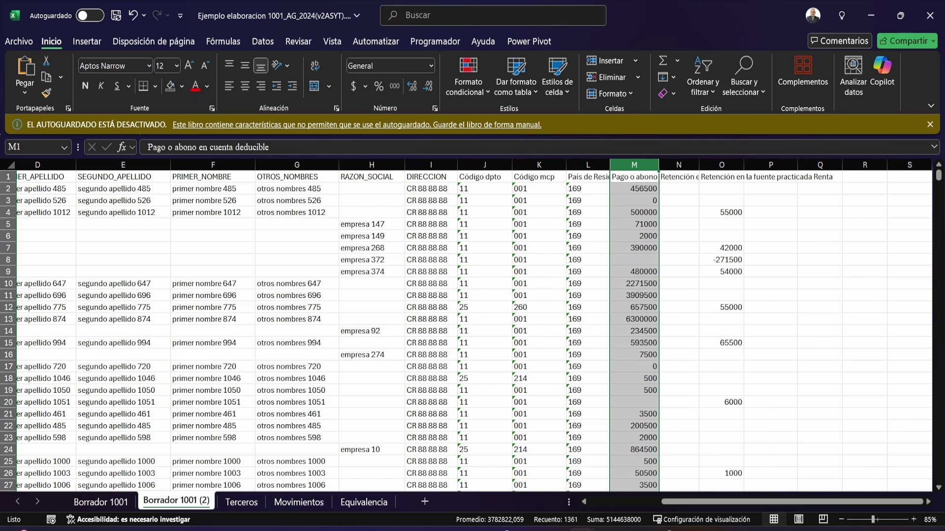
pyautogui.scroll(-16, 473, 329)
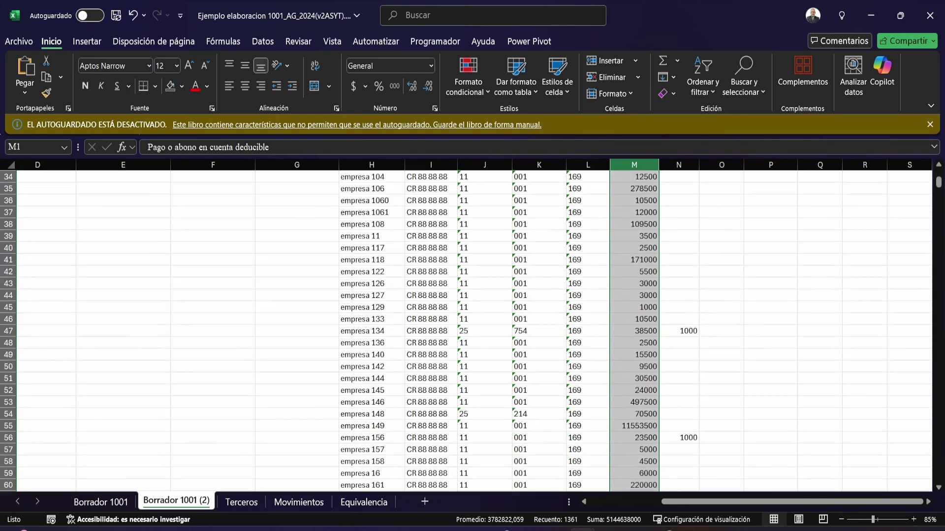
pyautogui.scroll(16, 473, 330)
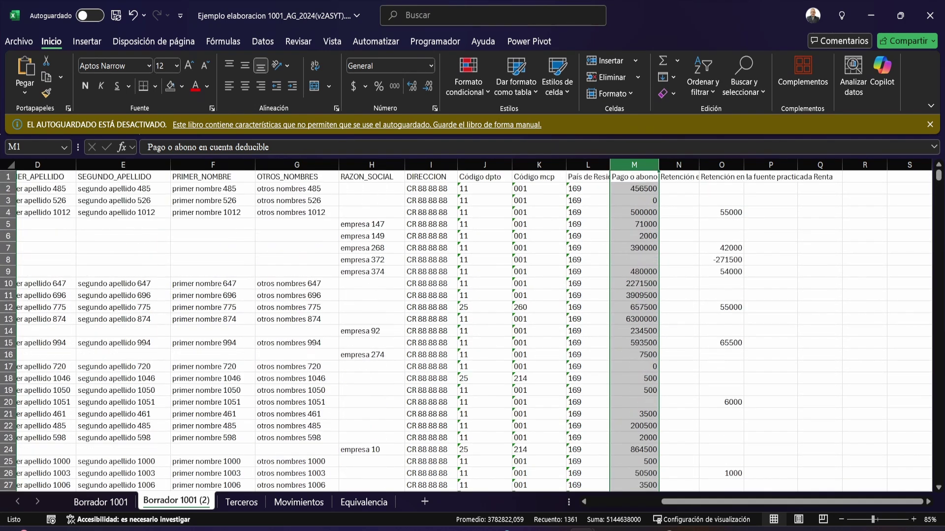
pyautogui.moveTo(689, 502); pyautogui.dragTo(617, 502)
pyautogui.click(535, 390)
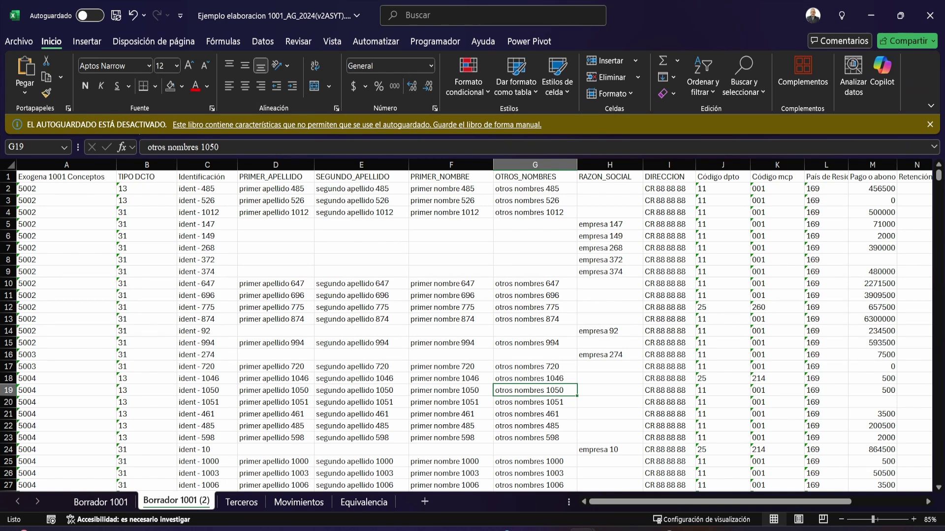
pyautogui.click(361, 236)
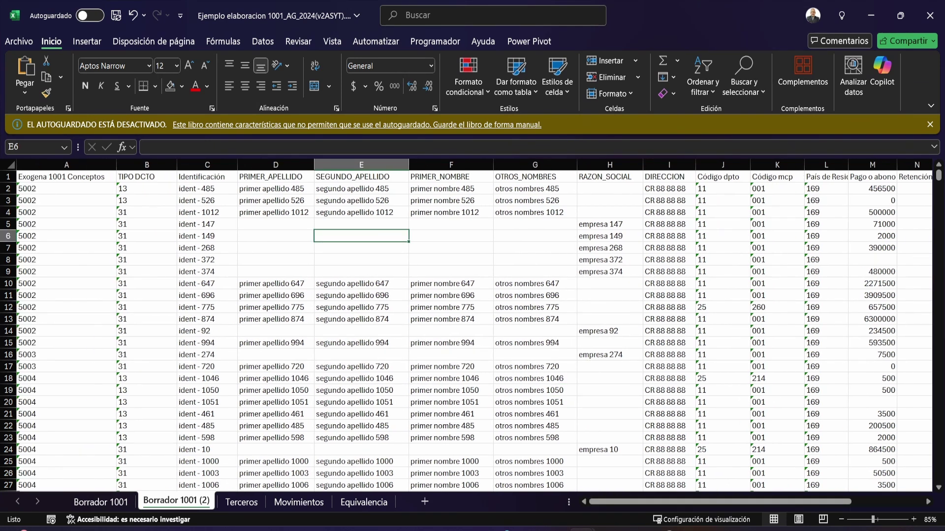